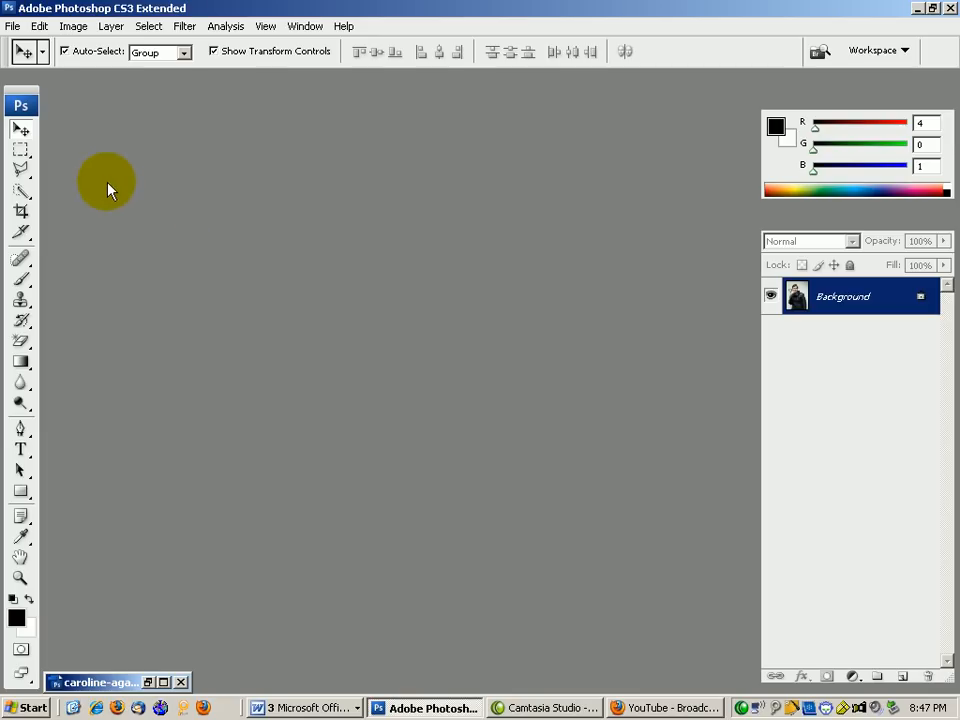
Create Untitled-1: 2.75 × 3.75 inches, 300 pixels/inch, white background, RGB 8 bit.
click(12, 30)
click(24, 48)
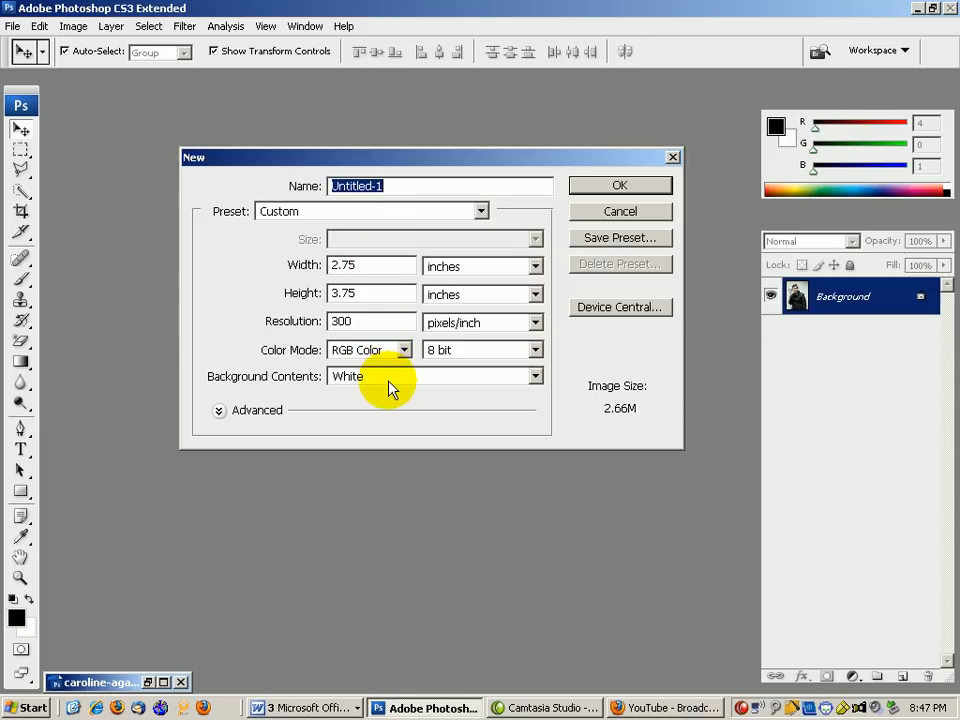
click(585, 190)
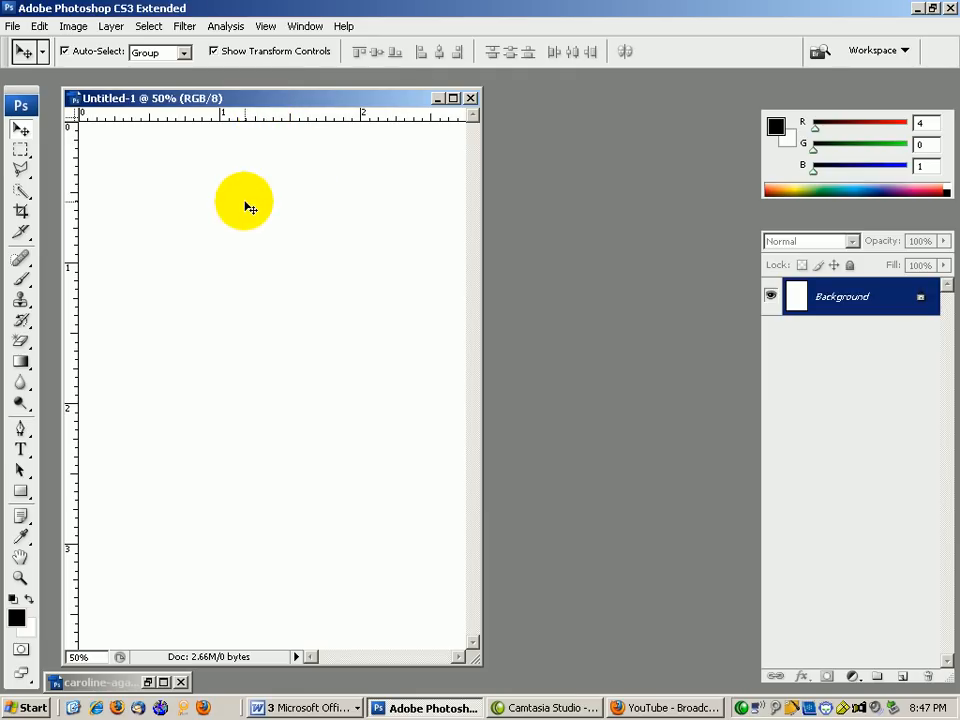
Tile the two windows and drag the selected woman from the wall photo into Untitled-1.
click(163, 682)
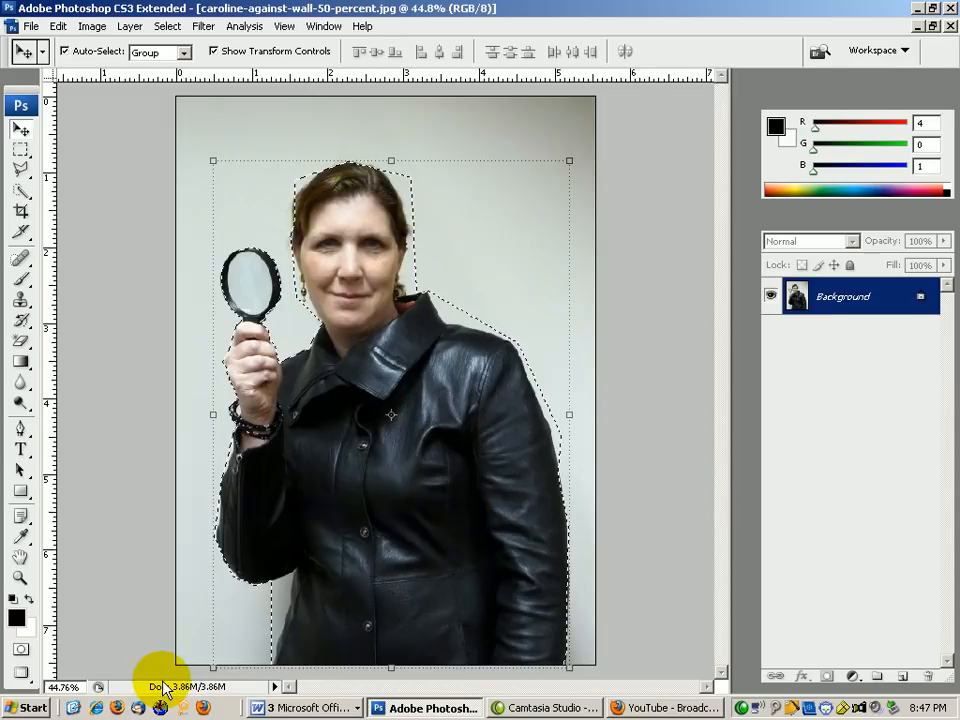
click(932, 24)
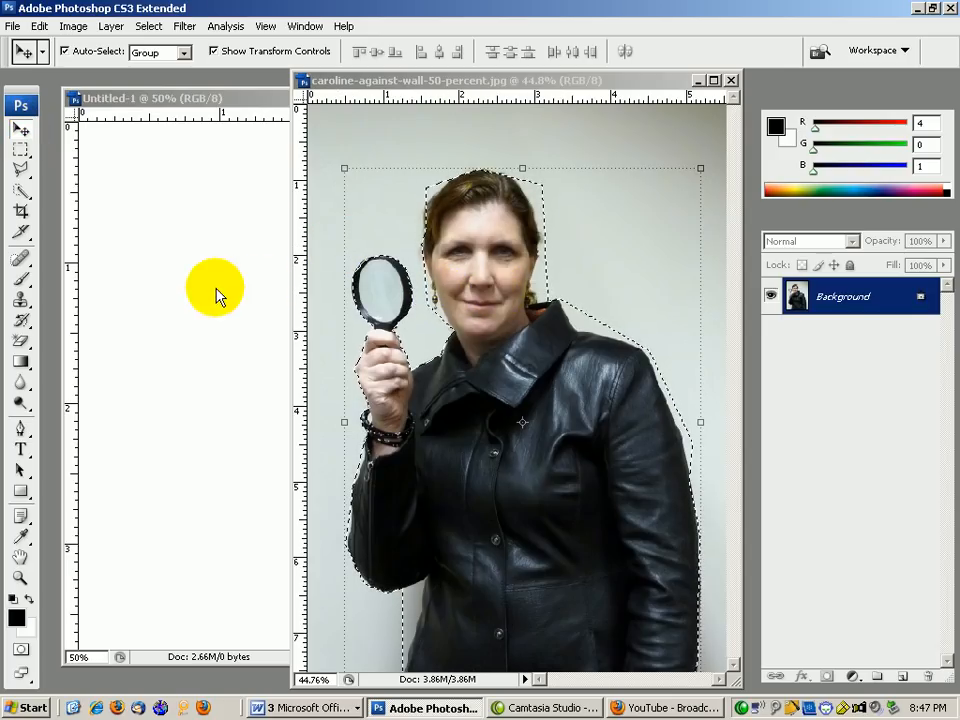
click(472, 335)
drag(472, 335, 225, 341)
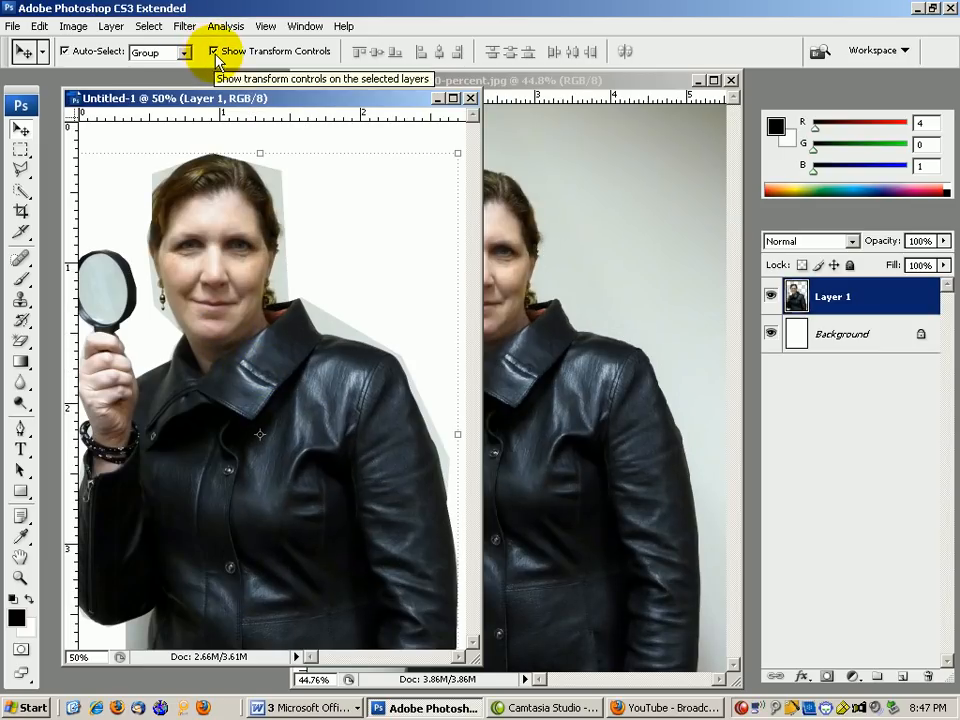
Scale and position the woman to 82.8% × 86.5% on the page and apply the transform.
drag(457, 153, 400, 208)
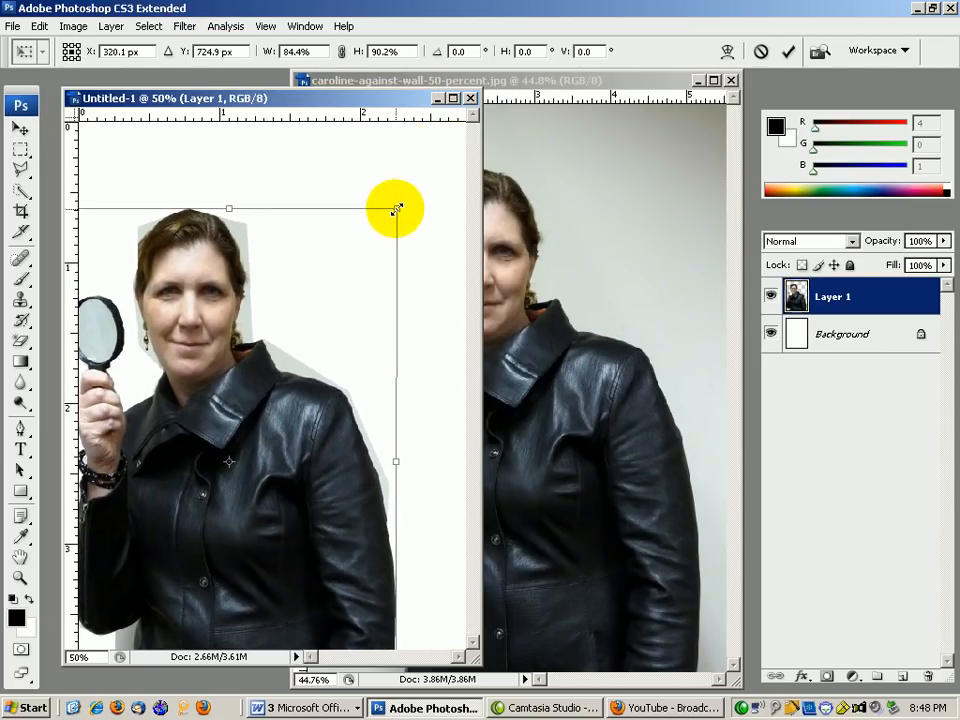
drag(333, 288, 381, 221)
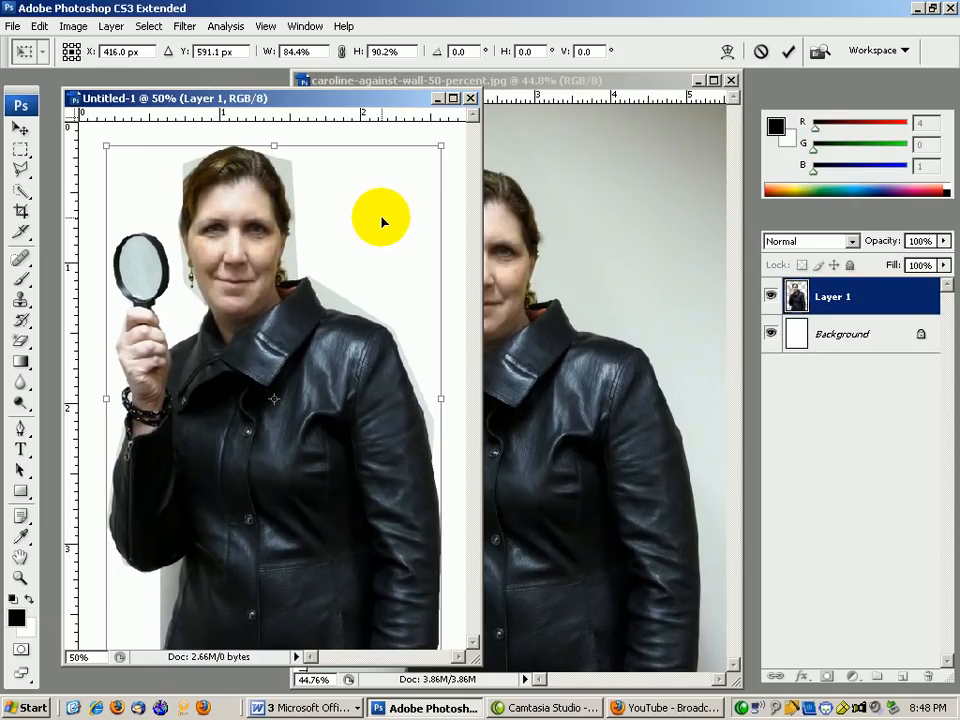
drag(439, 154, 431, 171)
mouse_move(344, 412)
mouse_down()
mouse_move(354, 390)
mouse_move(345, 424)
mouse_move(354, 418)
mouse_up()
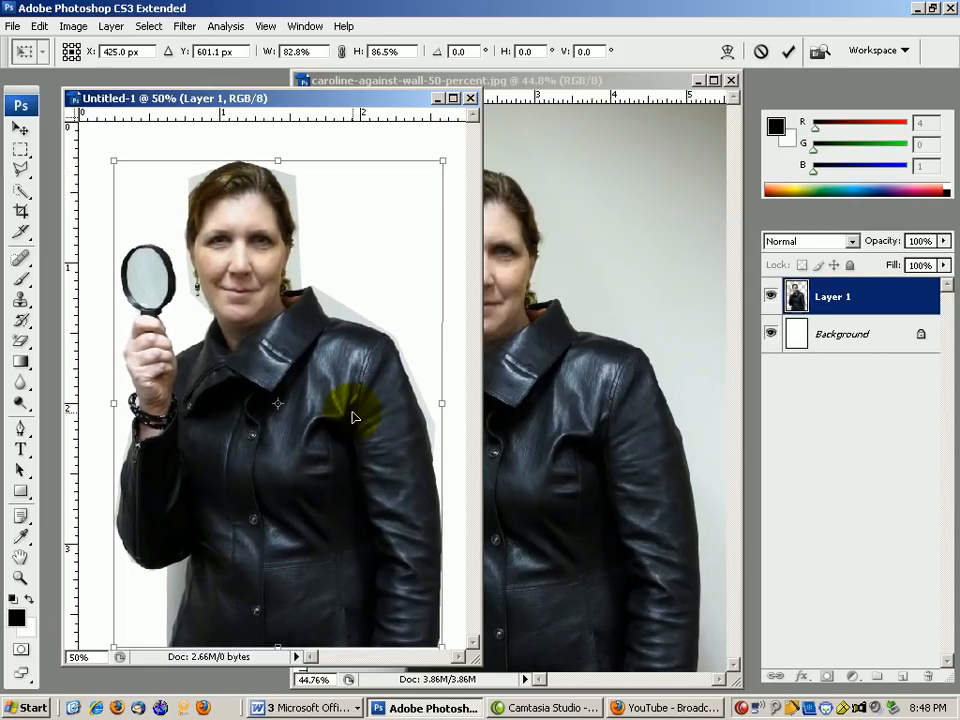
click(21, 150)
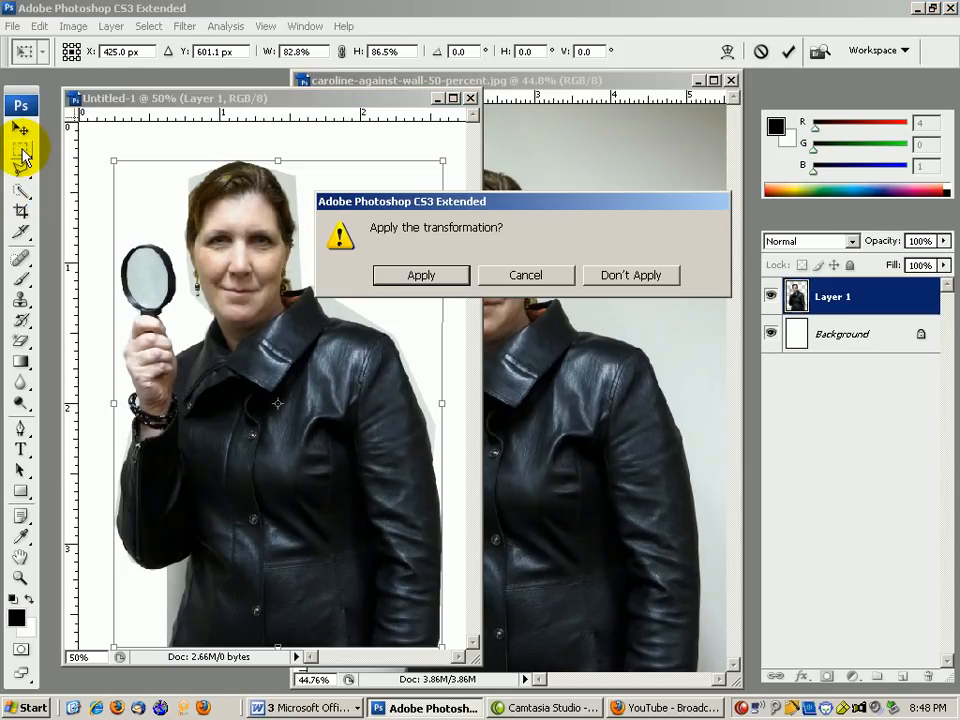
click(403, 278)
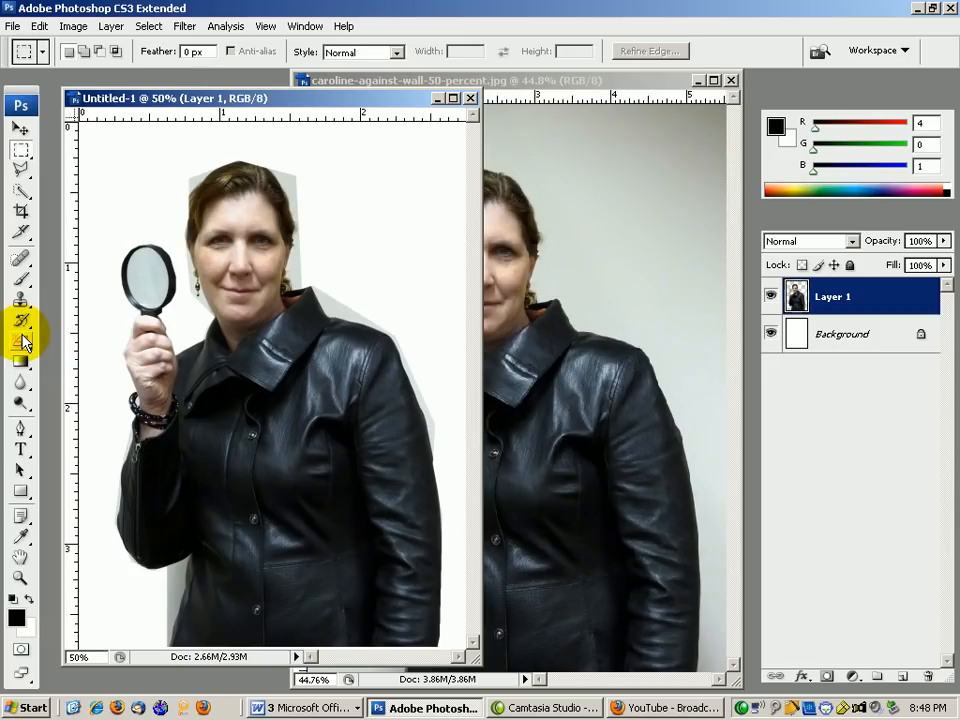
Use the Magic Eraser to remove grey patches right of the hair and beside the lower-left jacket.
drag(22, 343, 73, 381)
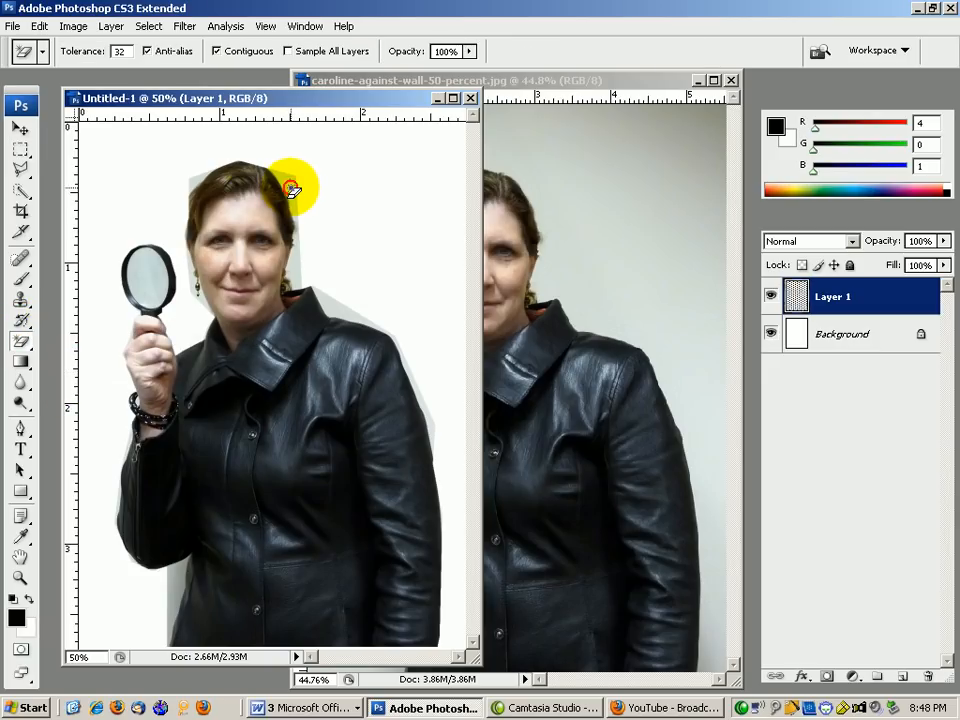
click(321, 300)
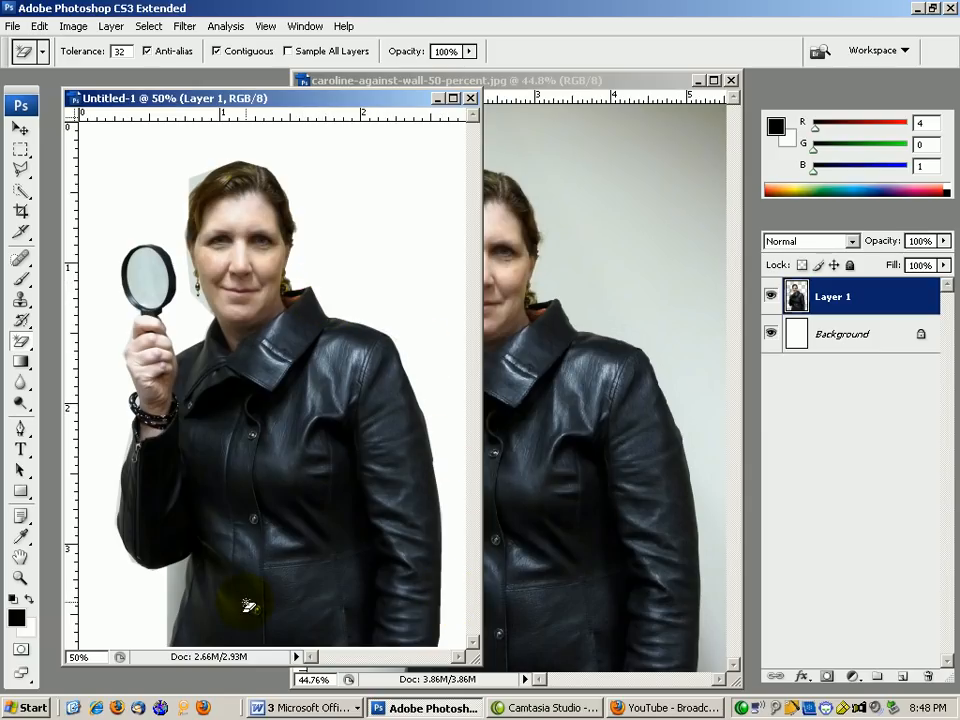
click(176, 575)
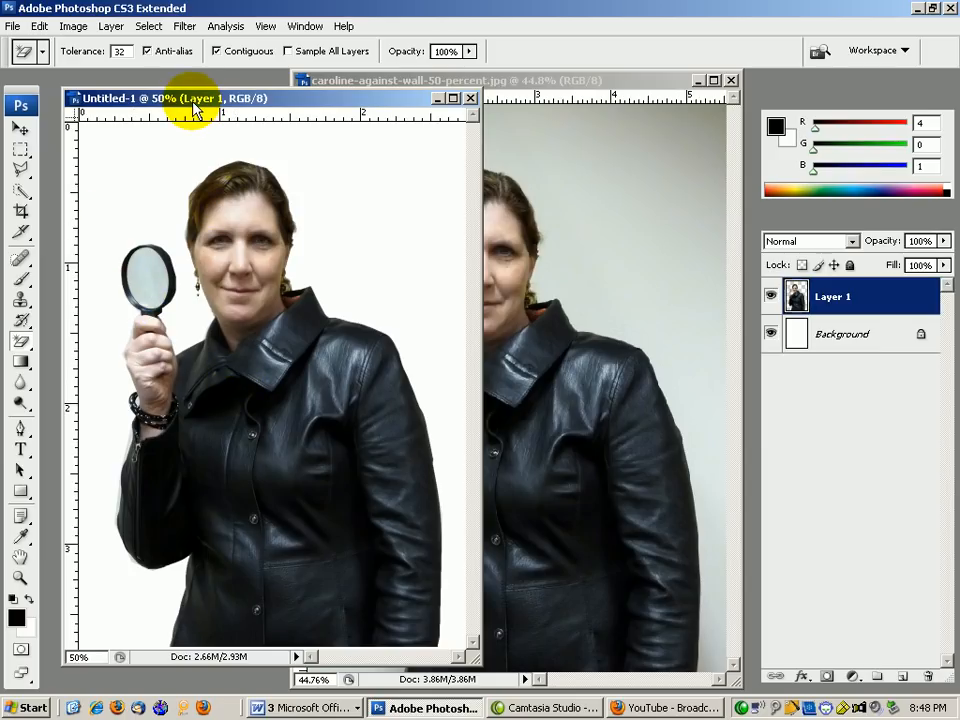
click(185, 26)
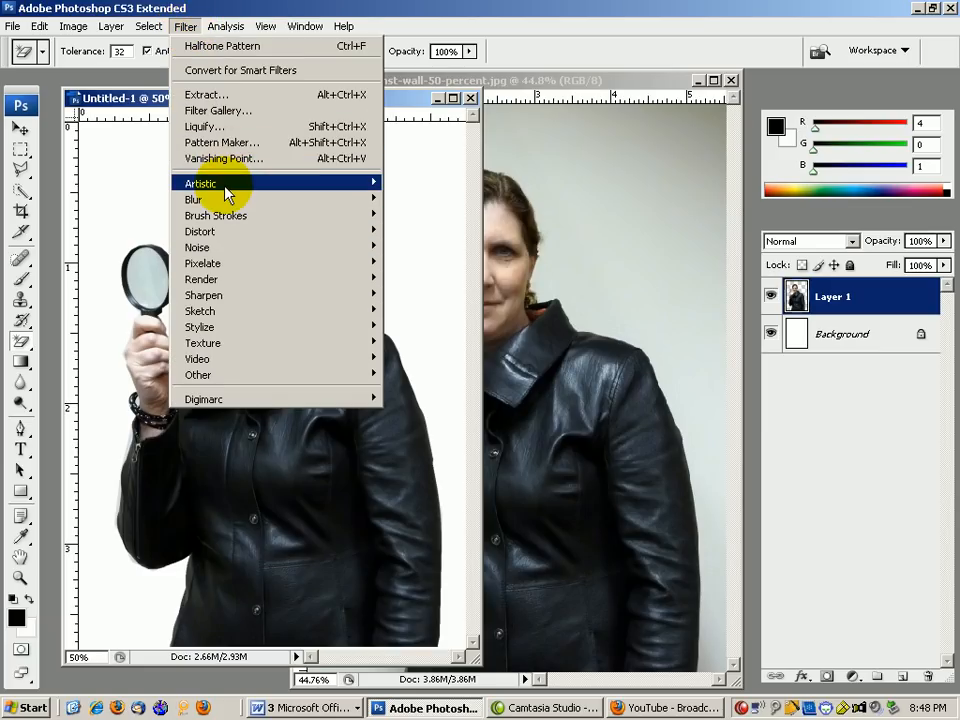
mouse_move(227, 193)
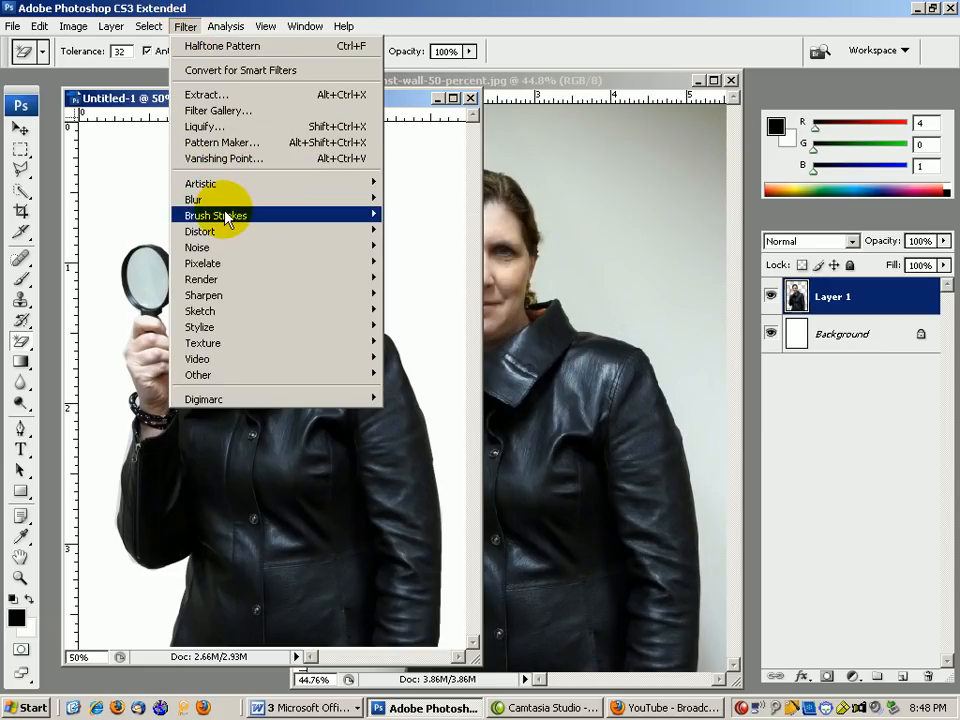
mouse_move(343, 215)
click(397, 216)
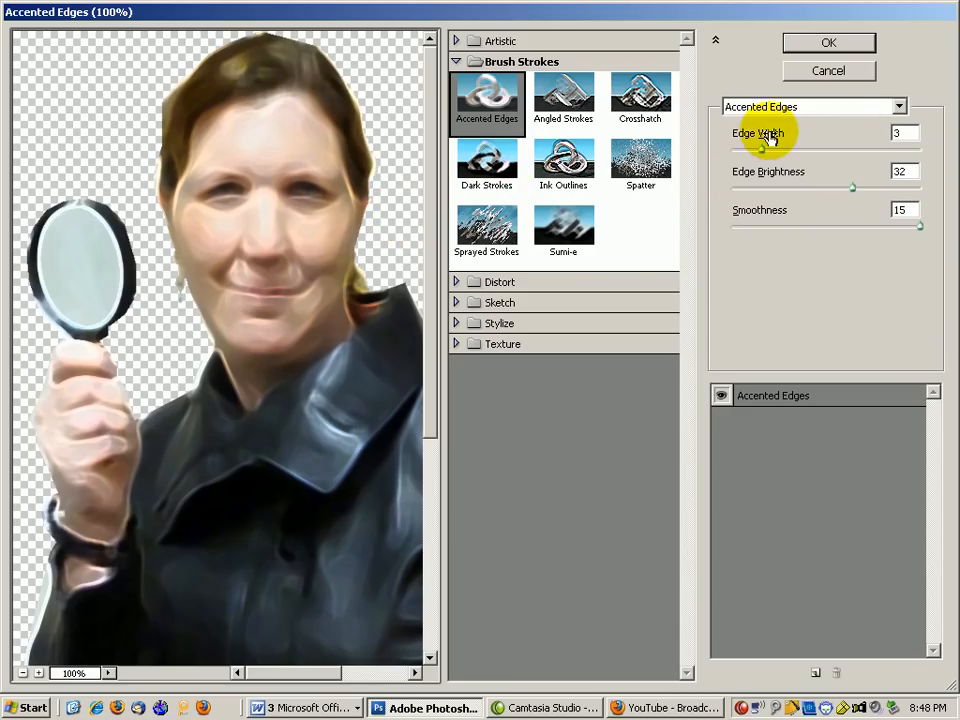
drag(765, 152, 746, 154)
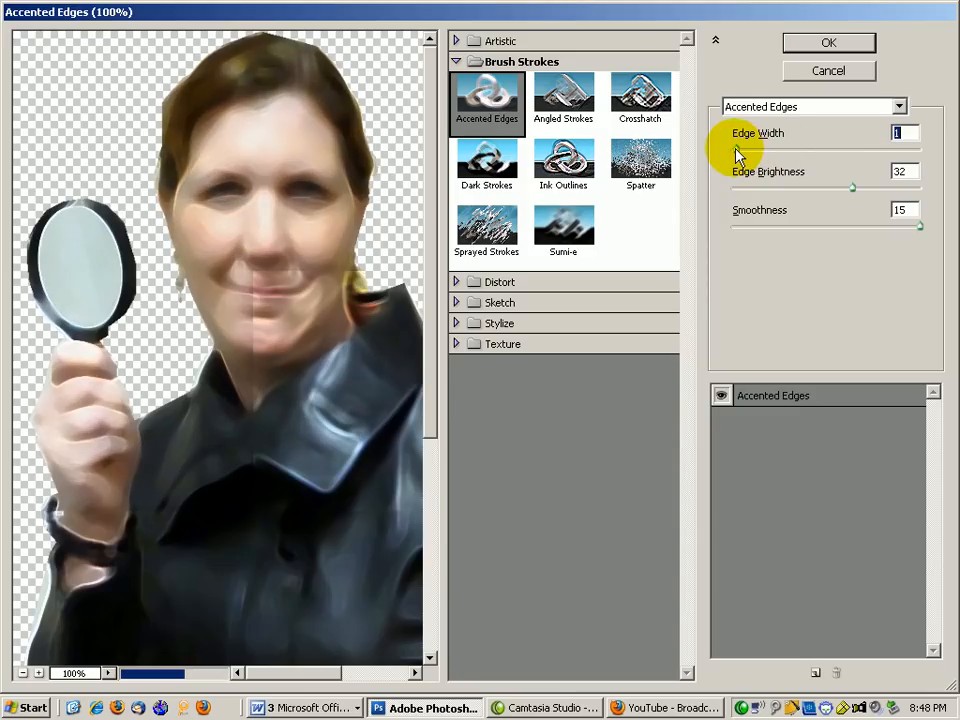
drag(852, 188, 816, 189)
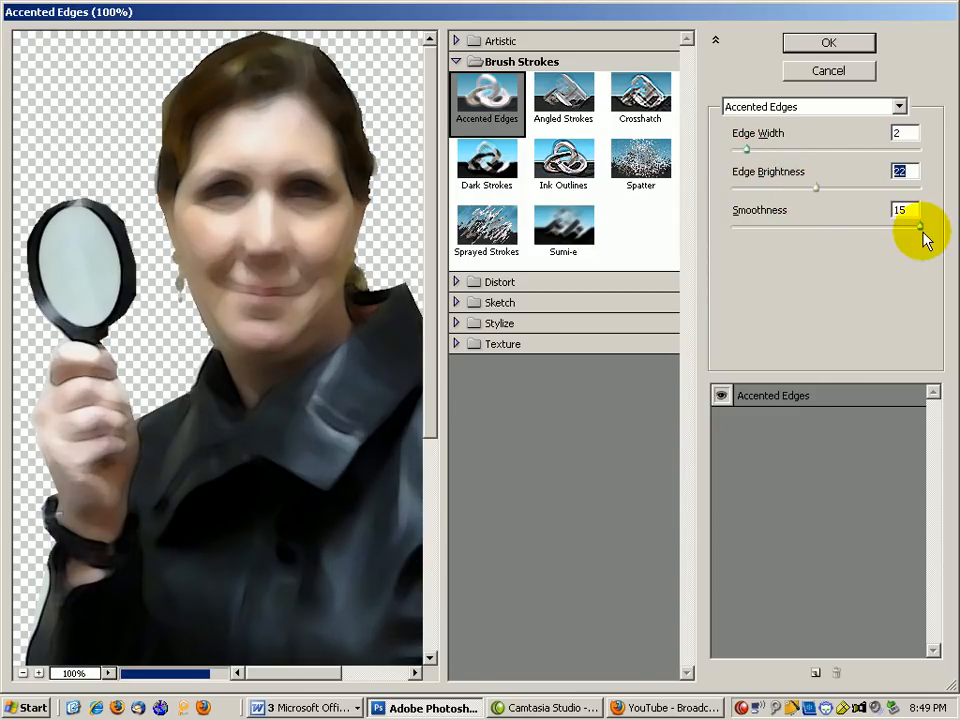
drag(920, 232, 785, 235)
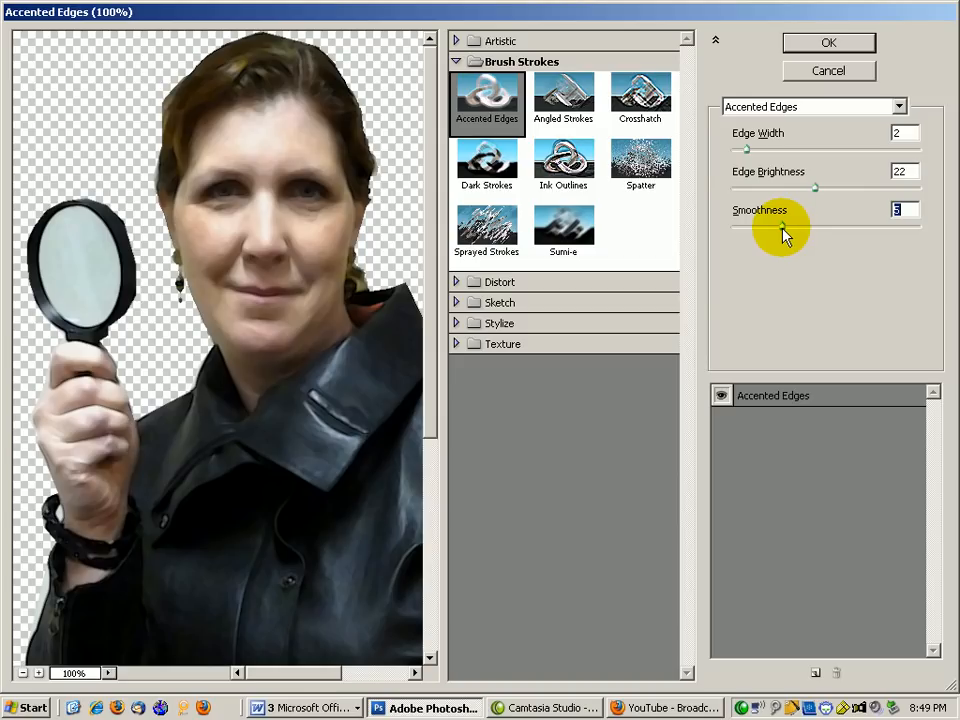
click(827, 44)
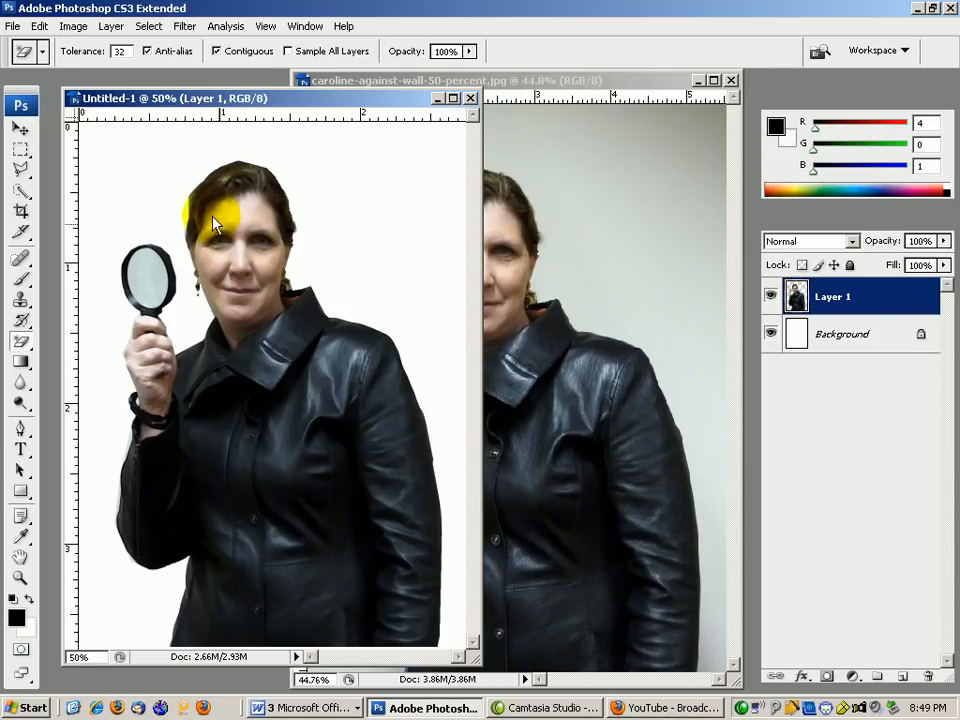
click(40, 27)
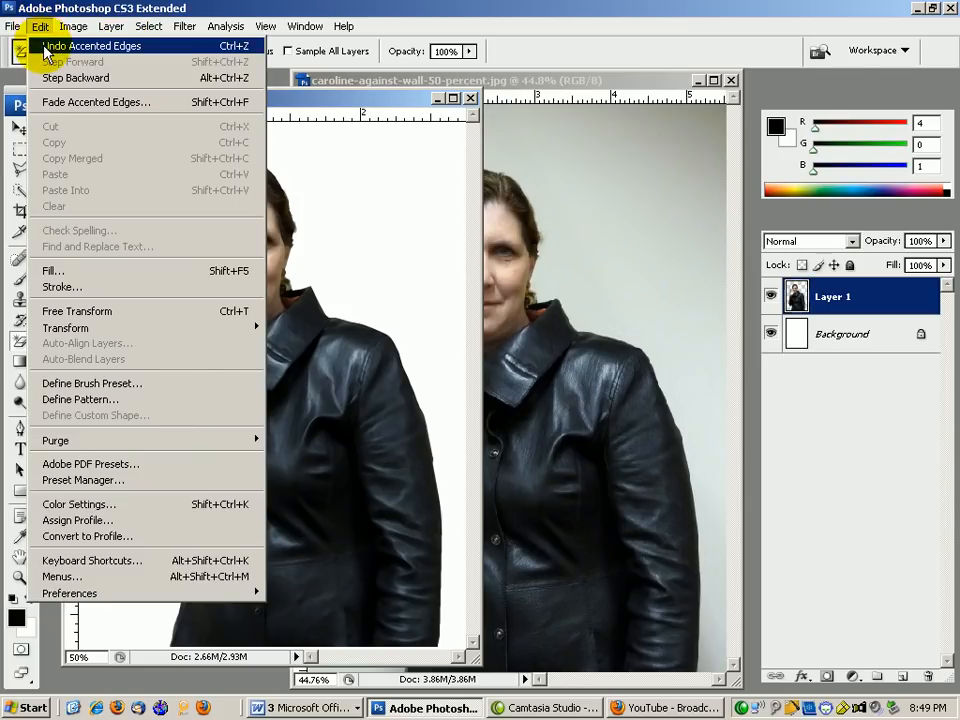
click(45, 47)
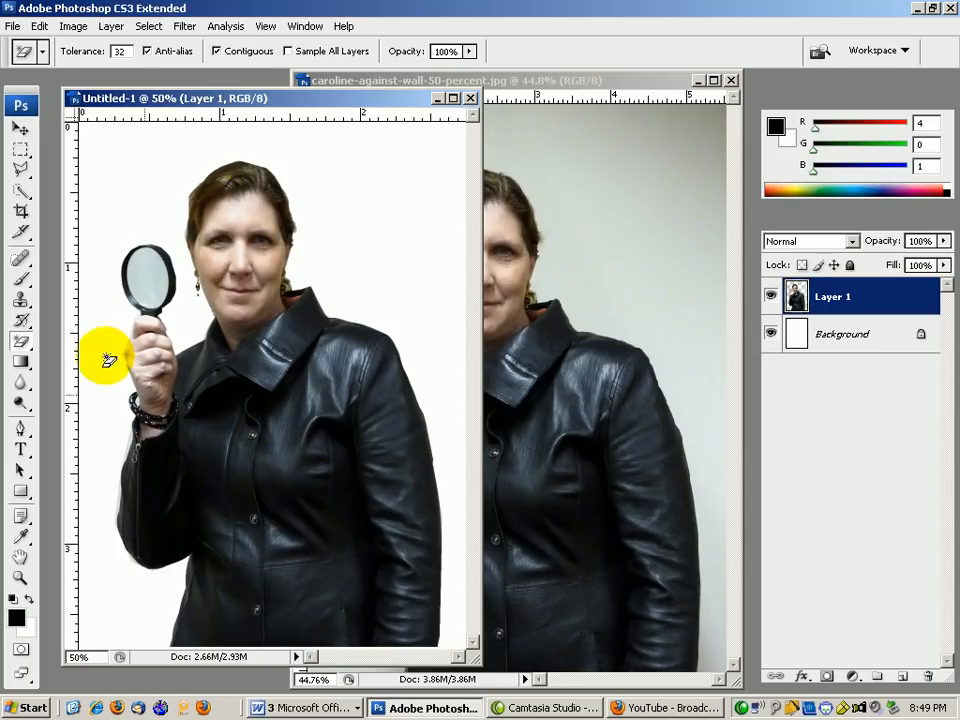
With the Gradient Tool selected, add a new layer named 'circles' via Layer > New > Layer.
click(22, 363)
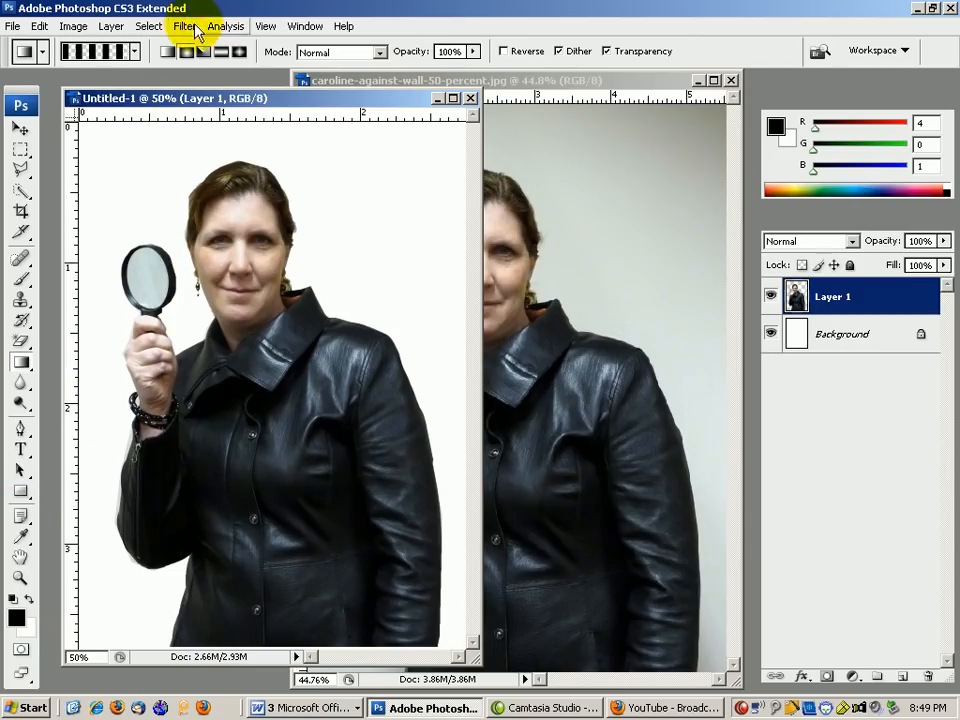
click(113, 27)
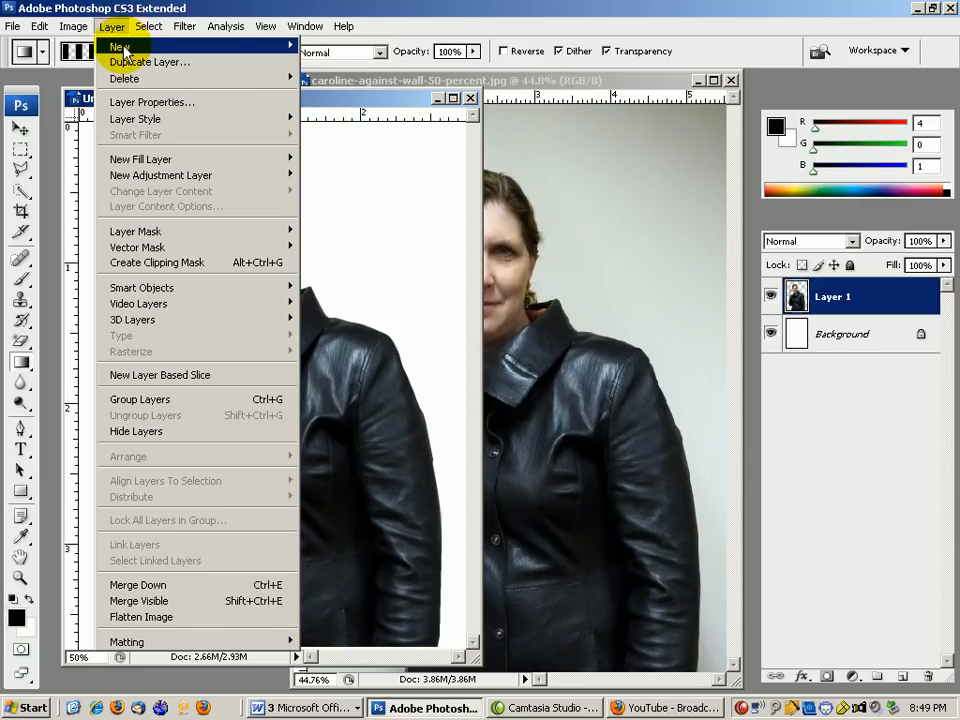
mouse_move(120, 47)
click(340, 47)
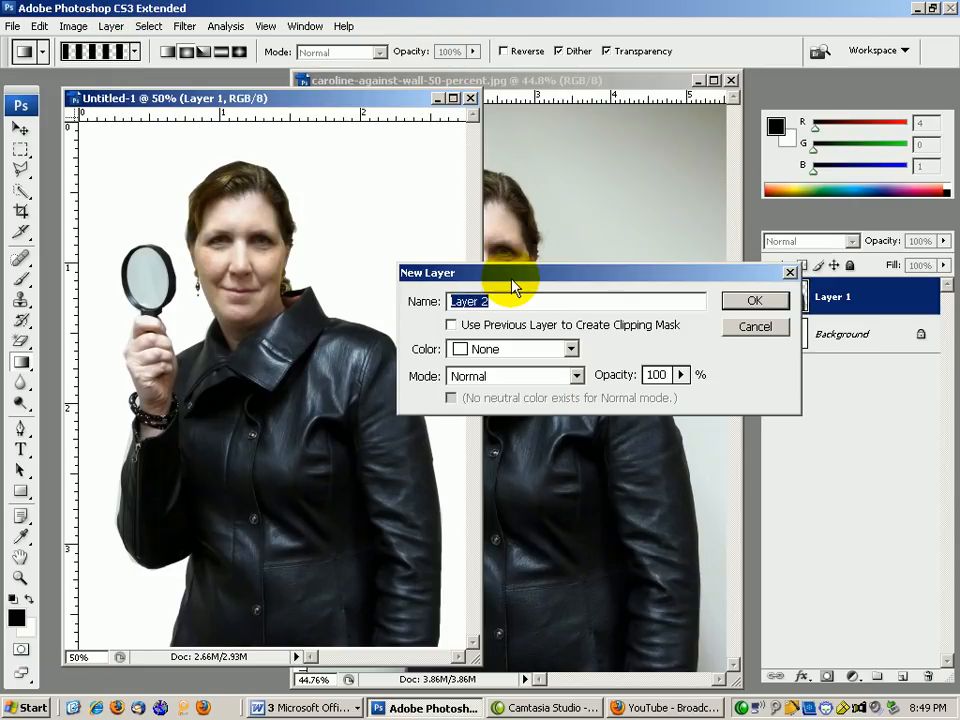
text(cl)
text(rcle)
text(s)
click(750, 302)
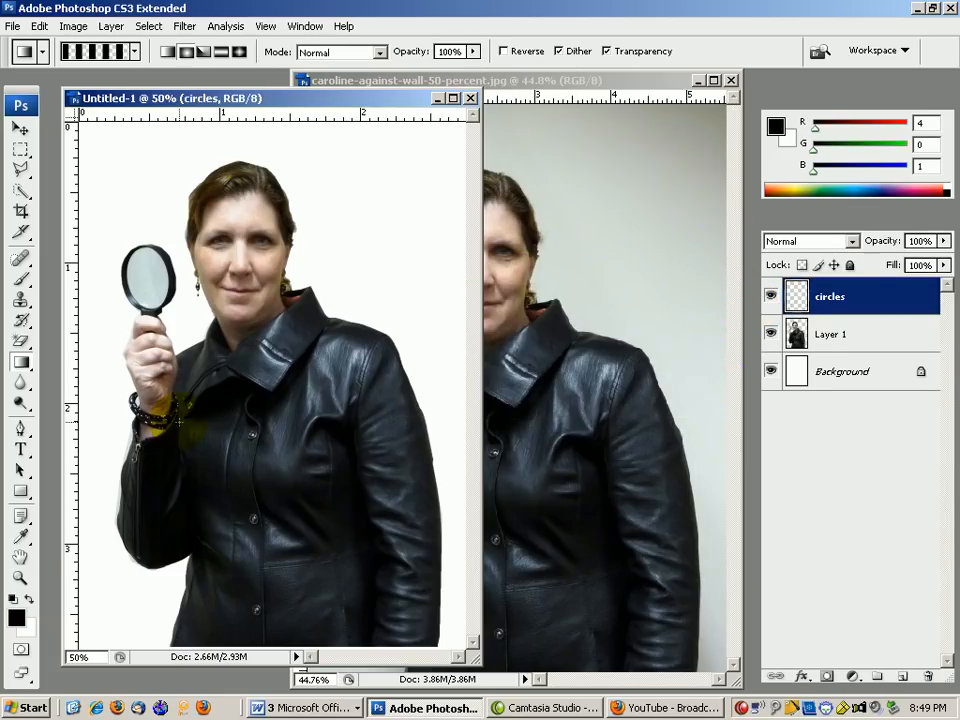
Set a medium green foreground and a pale yellow-green background colour.
click(18, 620)
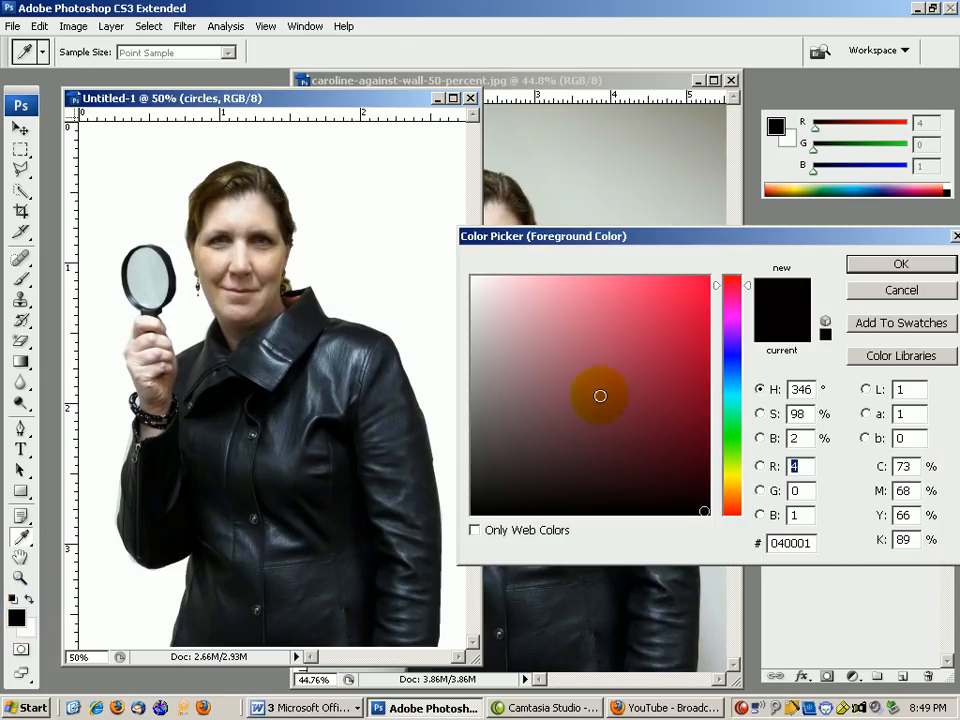
drag(727, 446, 727, 433)
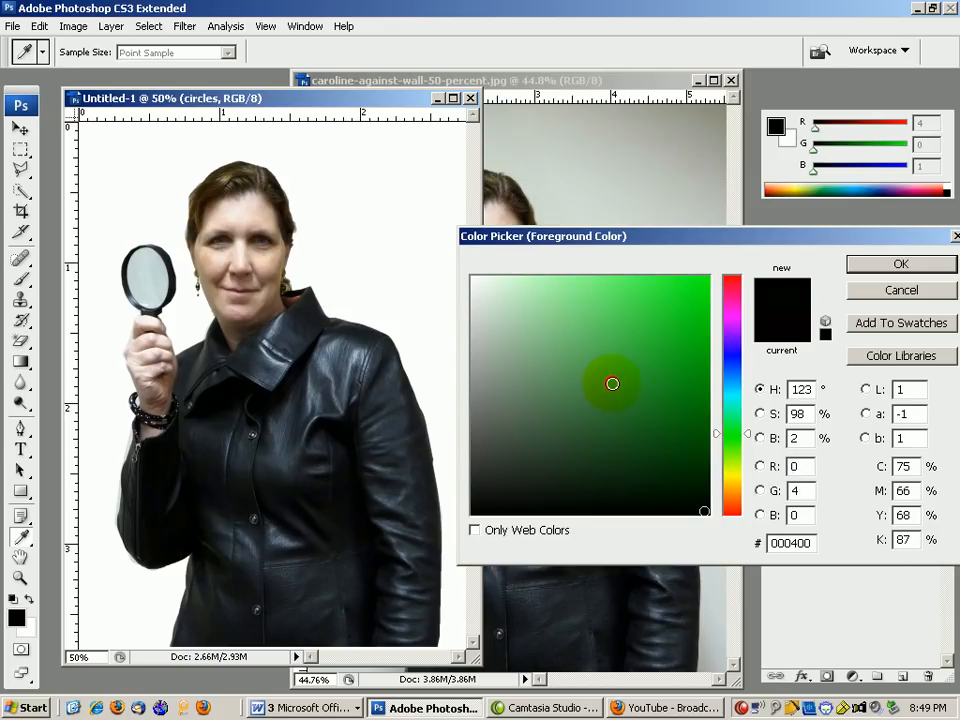
click(612, 383)
click(874, 262)
key(g)
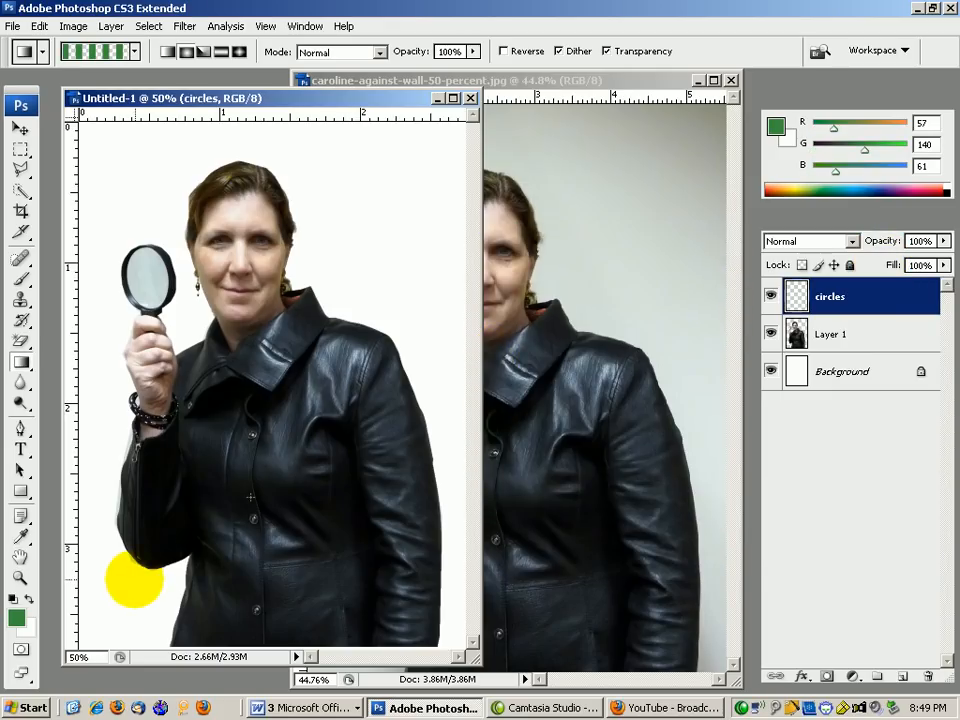
click(26, 627)
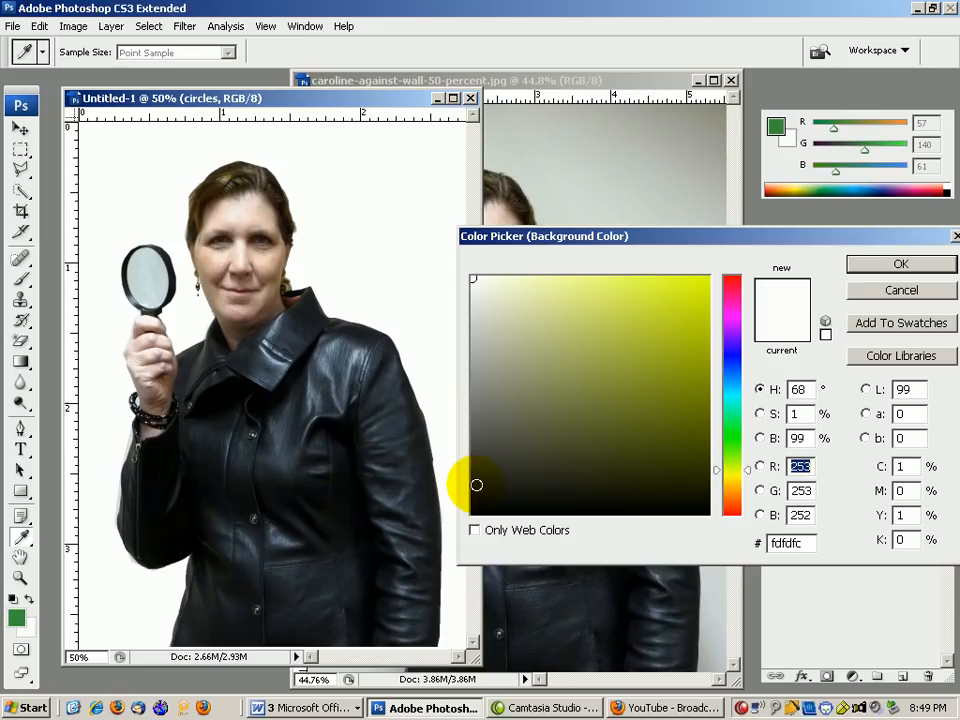
click(605, 298)
click(868, 260)
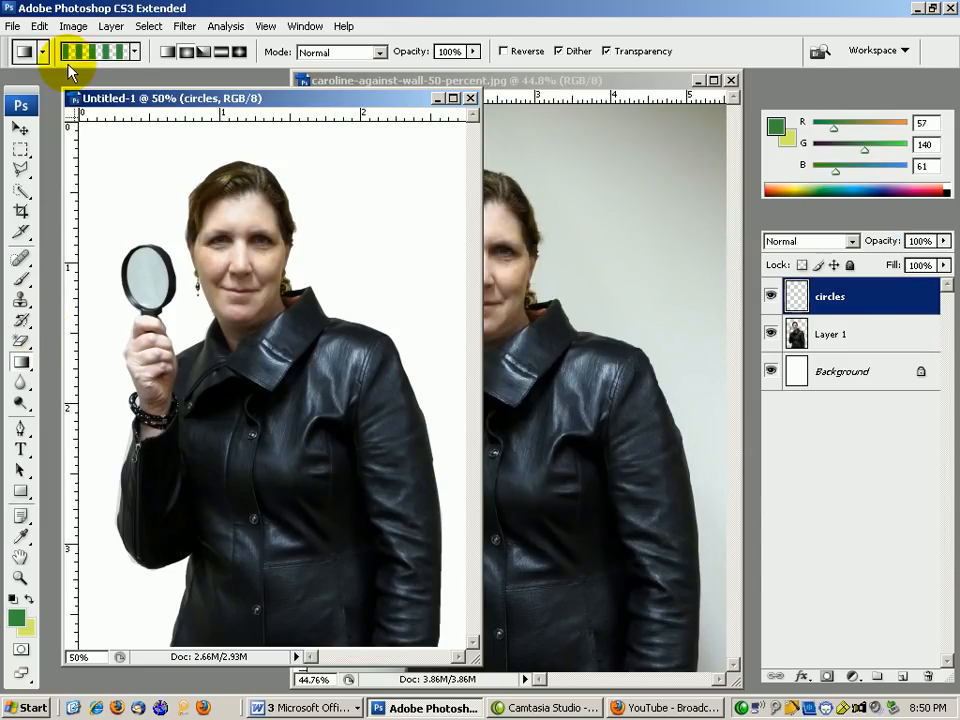
Draw Transparent Stripes radial rings outward from the magnifier lens, then move the circles layer below Layer 1.
click(135, 52)
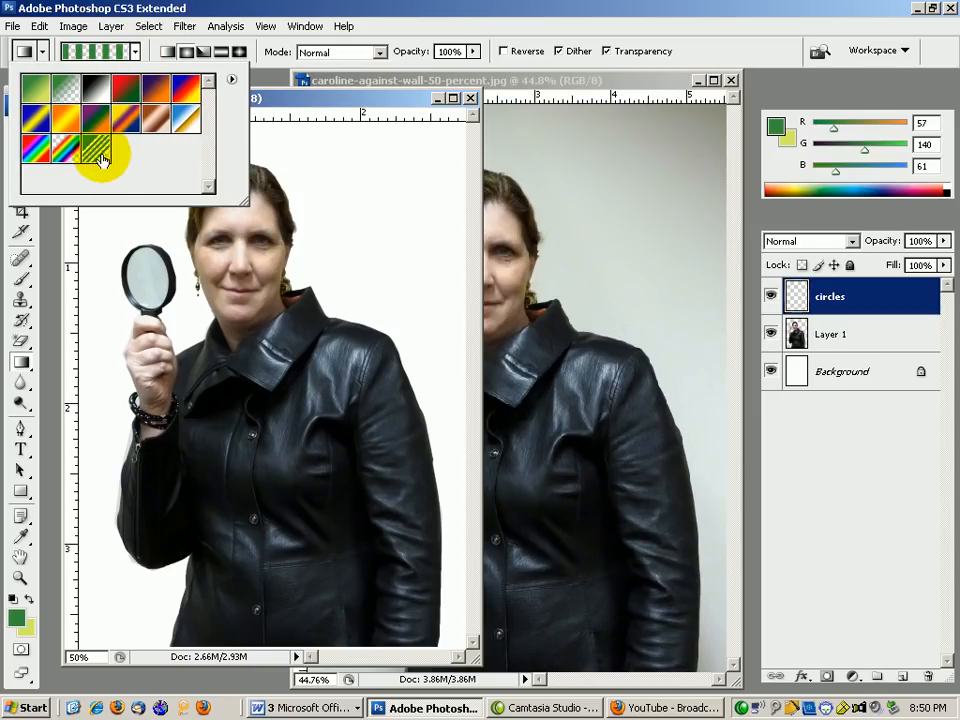
click(97, 48)
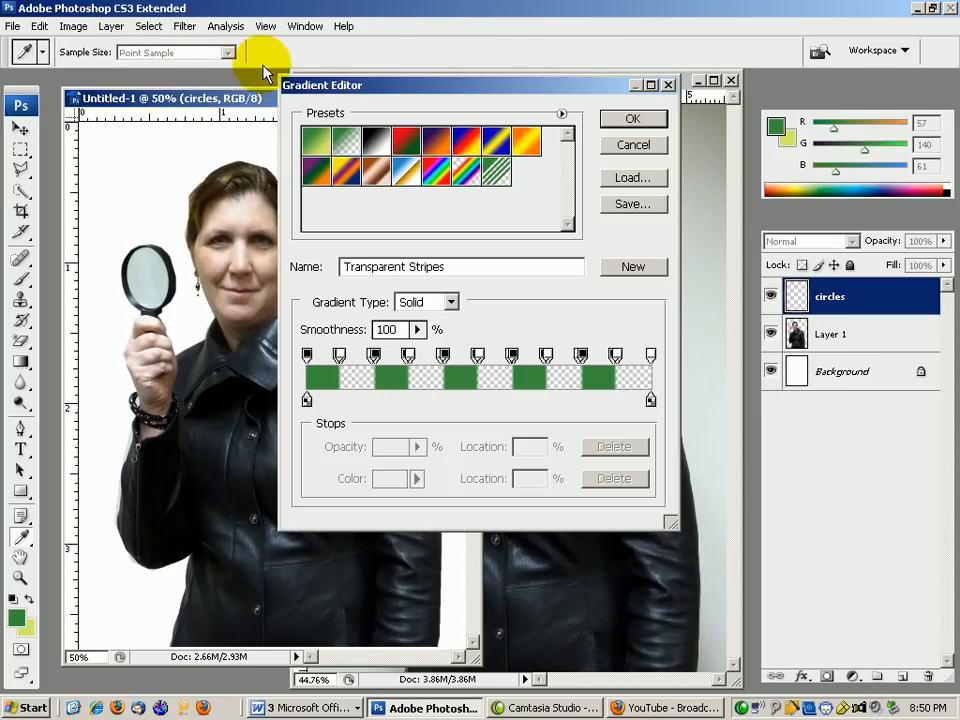
click(633, 118)
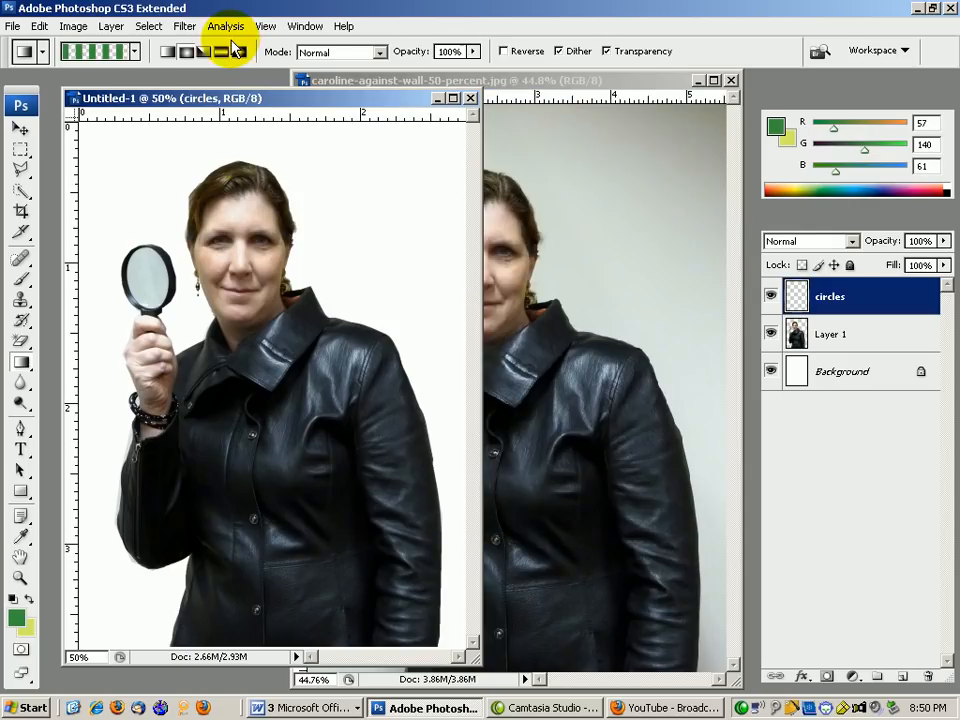
click(185, 53)
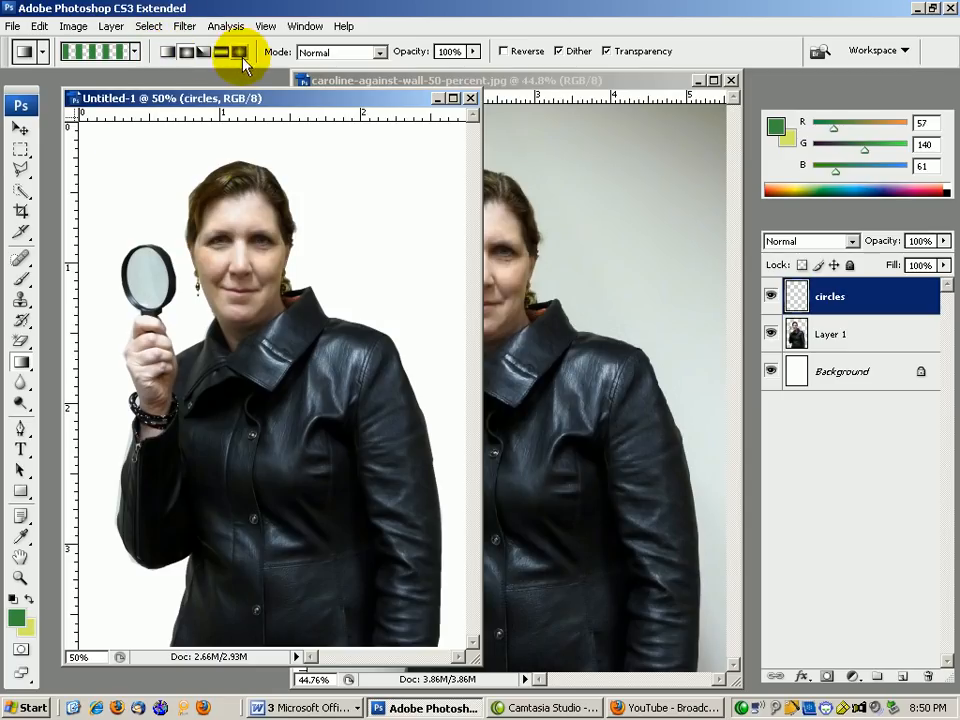
drag(147, 279, 471, 658)
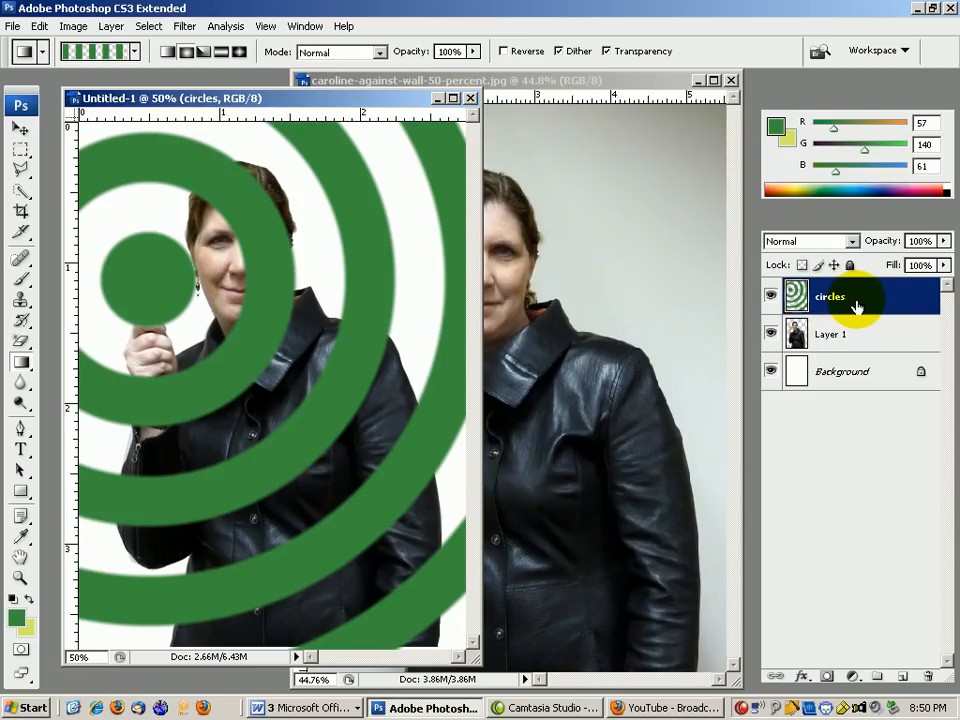
drag(857, 306, 857, 353)
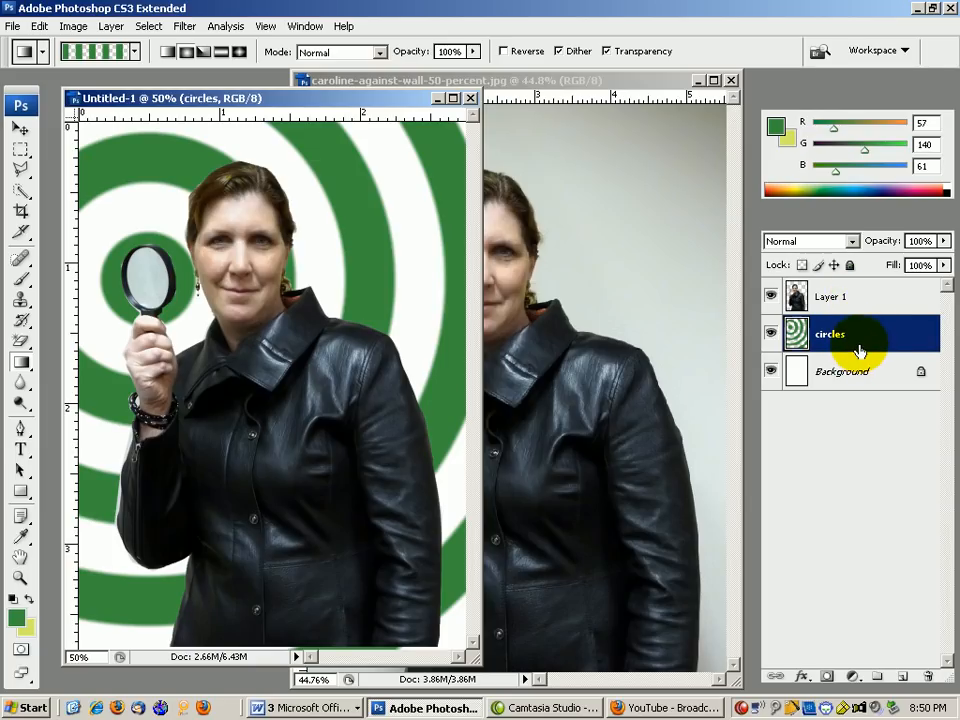
Toggle the circles layer's visibility to compare the picture with and without the rings.
click(771, 336)
click(771, 337)
click(771, 337)
click(771, 334)
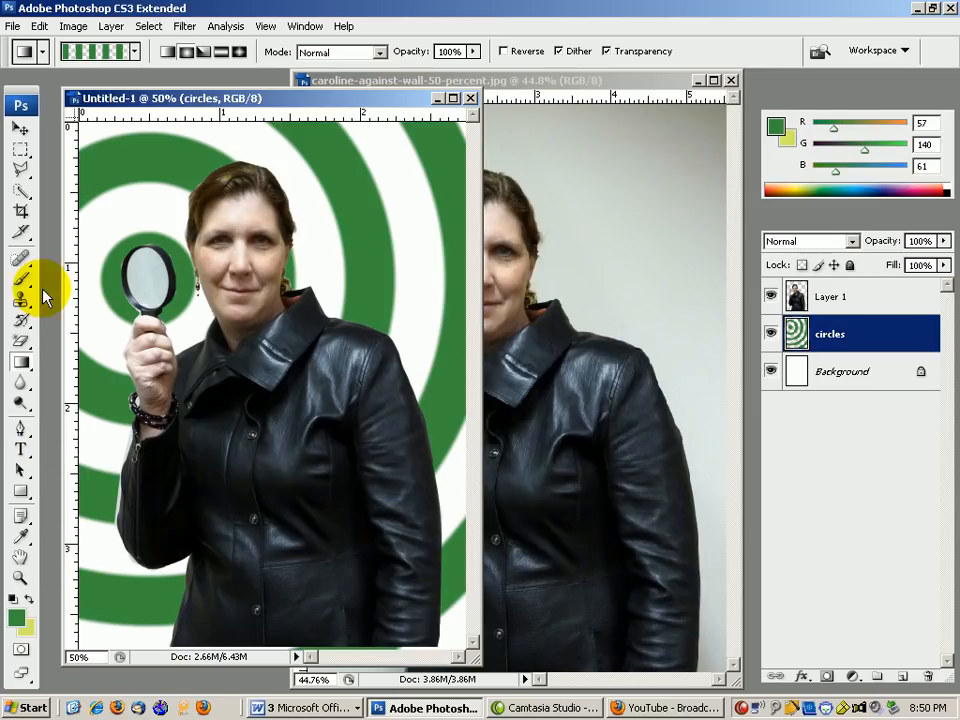
In the circles layer style, set opacity to 61% and add a Drop Shadow, leaving Stroke off.
double_click(873, 335)
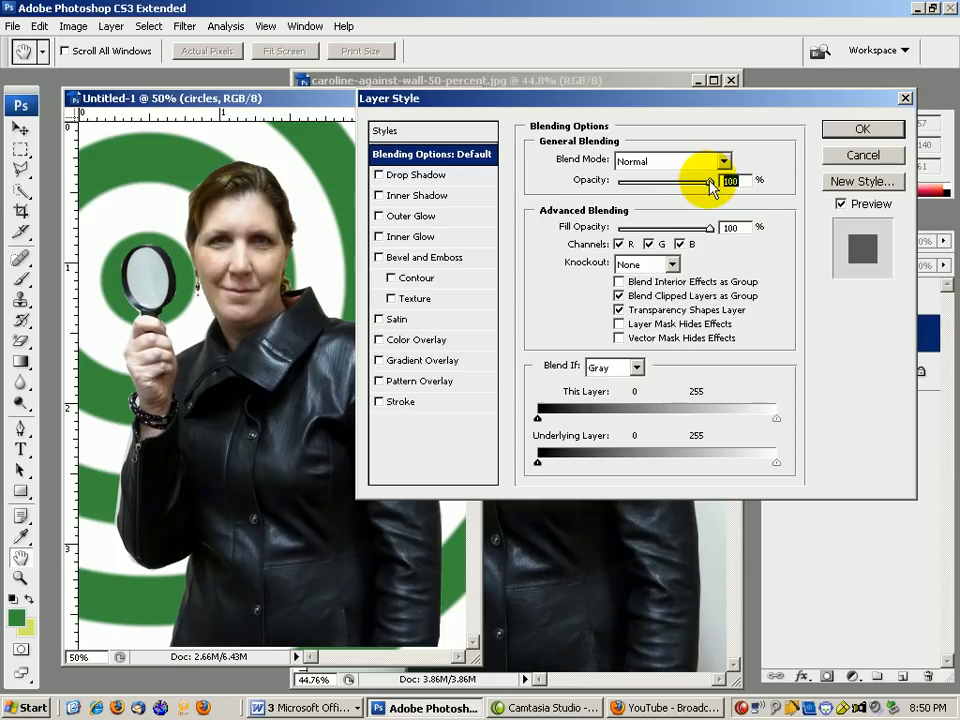
drag(706, 184, 676, 190)
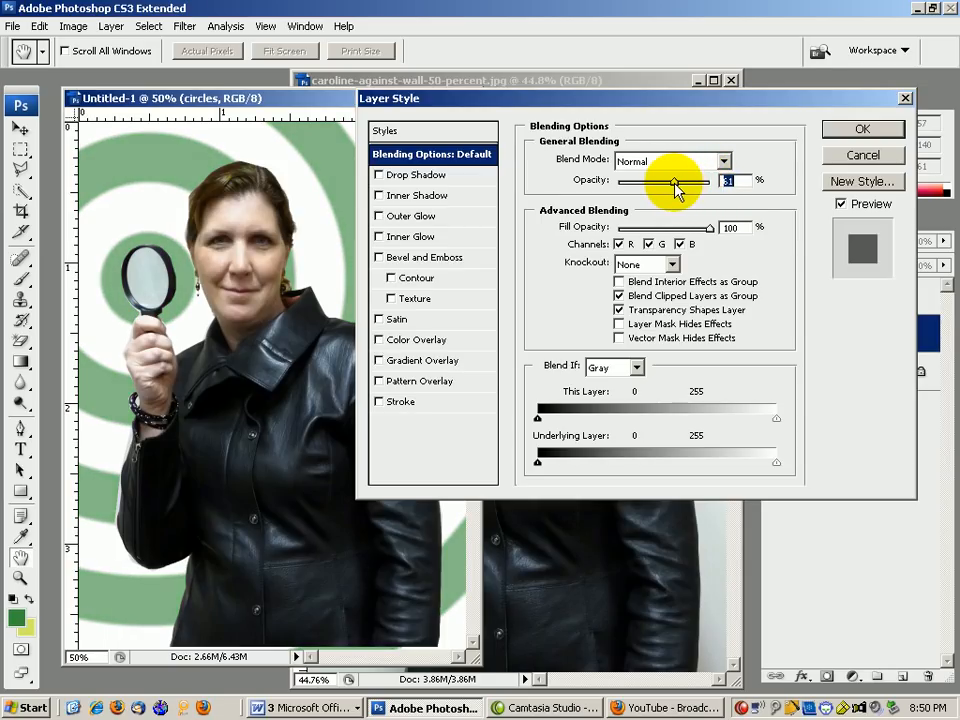
click(379, 175)
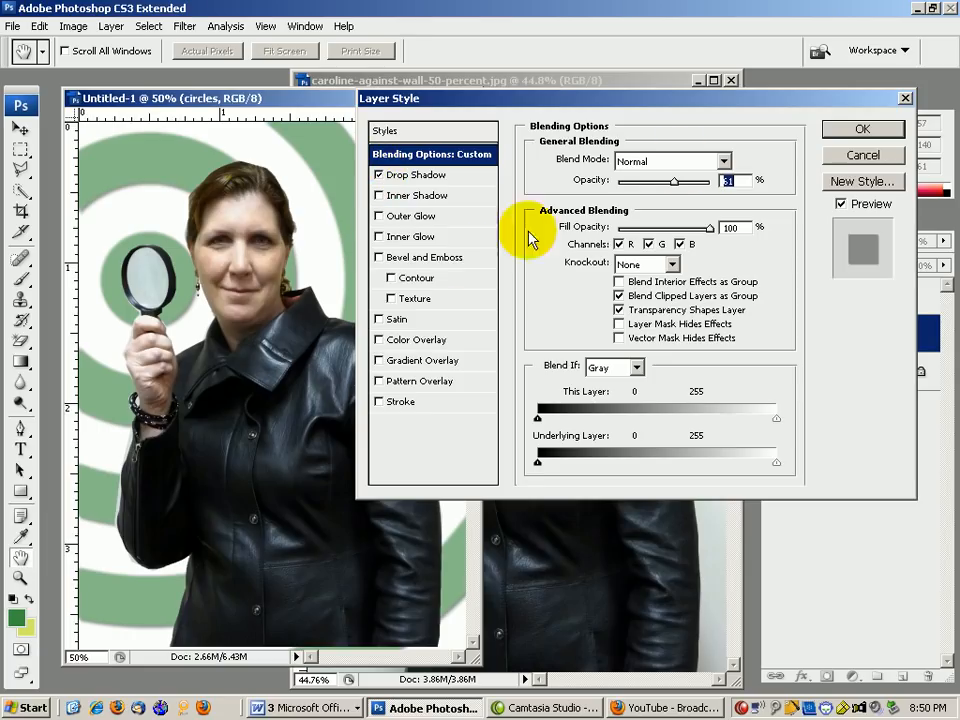
click(379, 402)
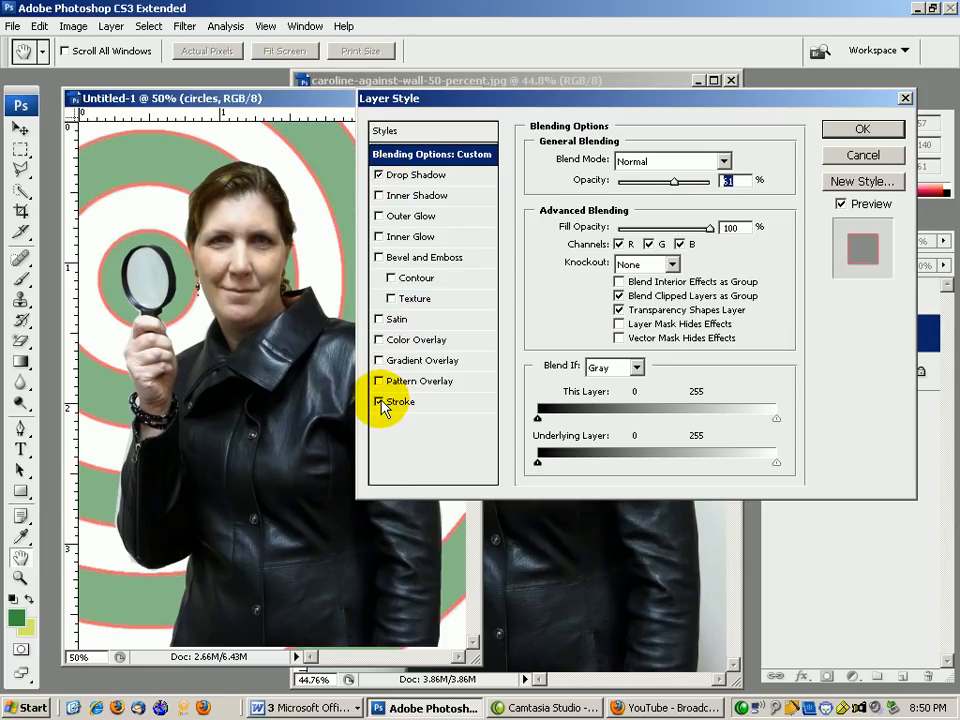
click(380, 402)
click(852, 132)
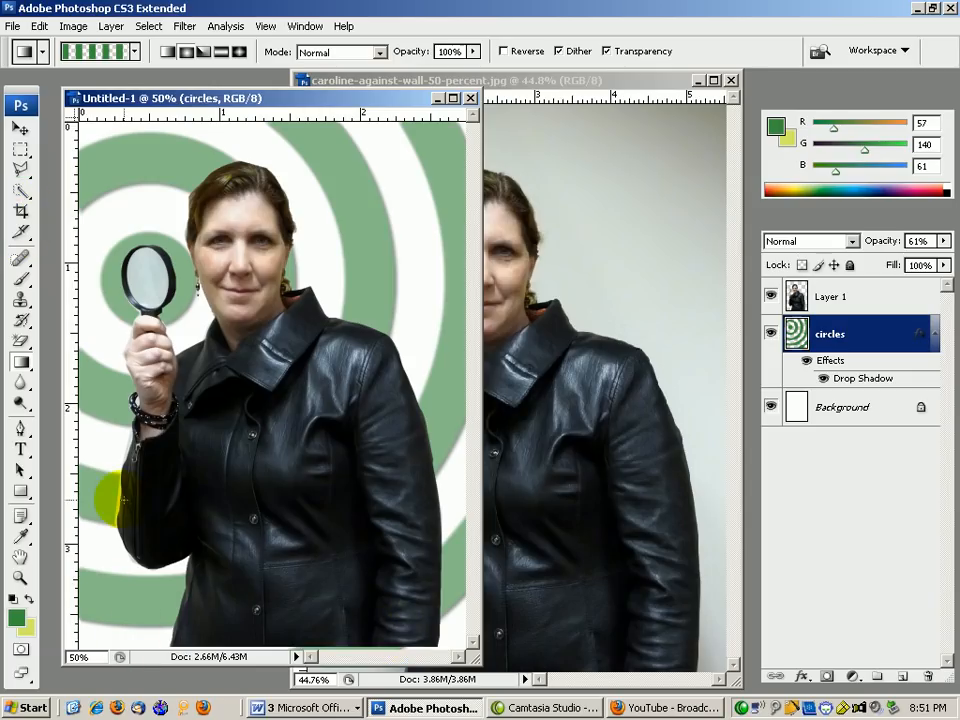
Draw a wide rectangle path across the bottom strip of the page with the Rectangle tool.
click(21, 492)
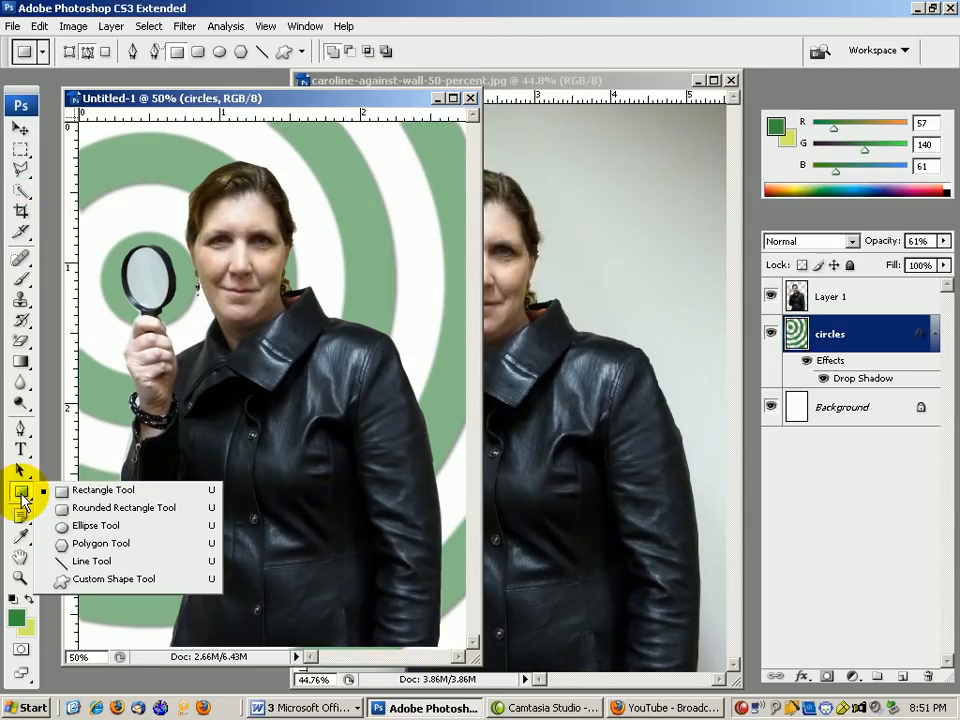
click(78, 491)
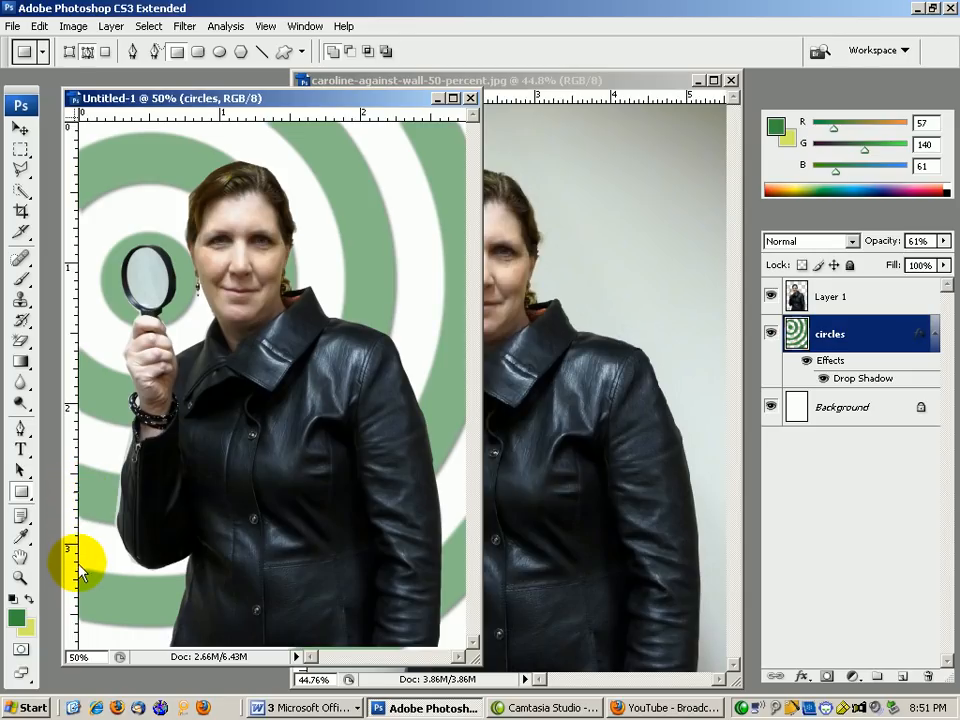
drag(80, 565, 466, 642)
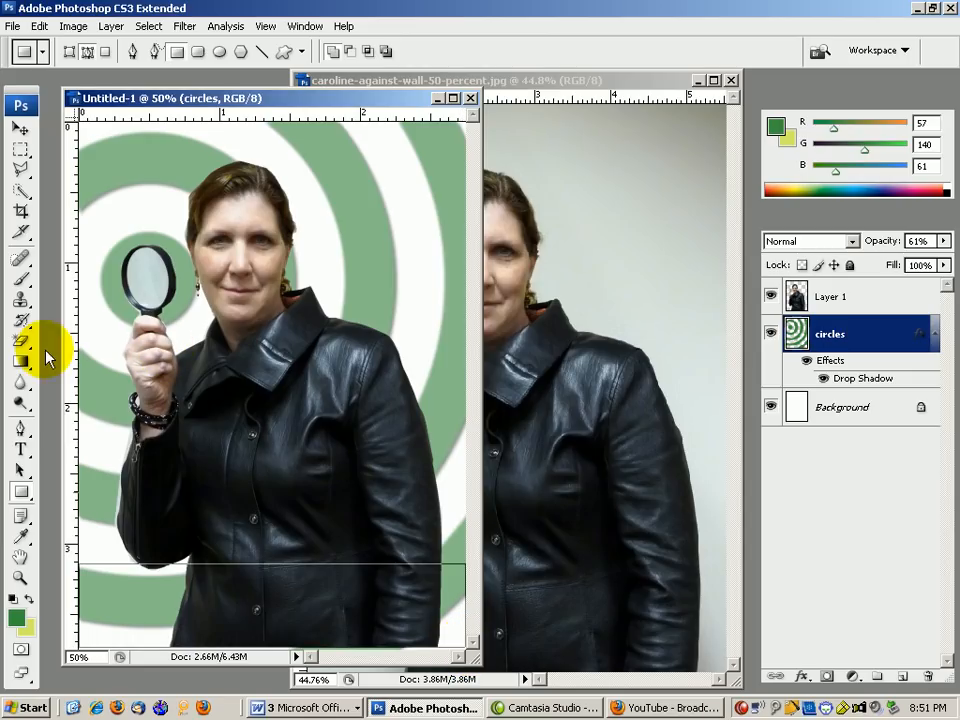
click(20, 430)
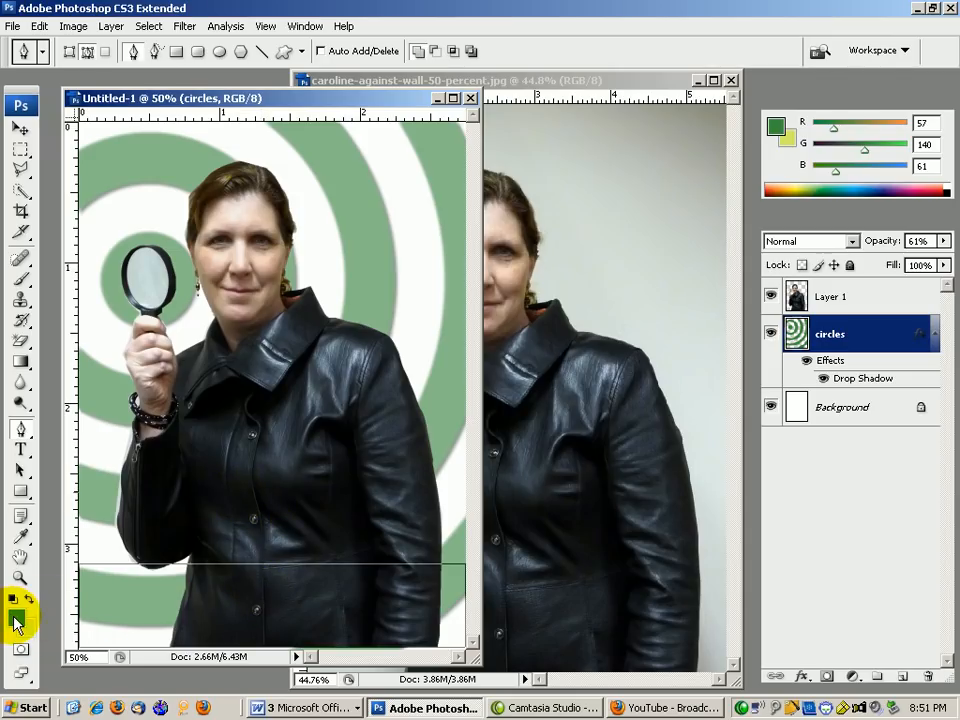
Set the foreground colour to near-black 060603.
click(14, 620)
click(155, 366)
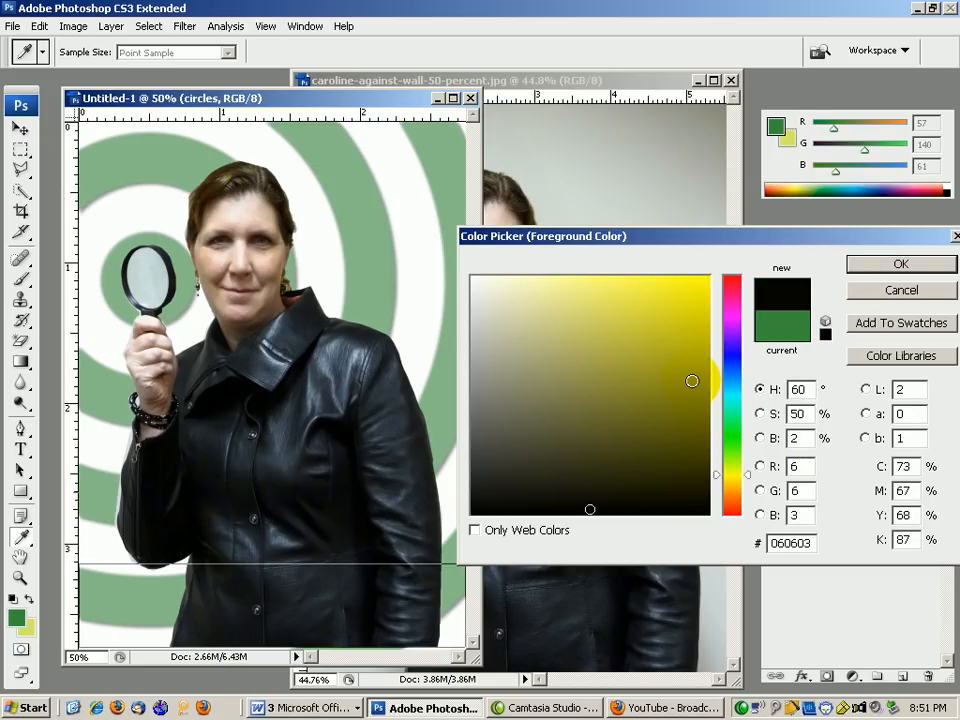
click(901, 264)
Fill the rectangle path with the near-black colour on the circles layer, producing a grey band.
key(p)
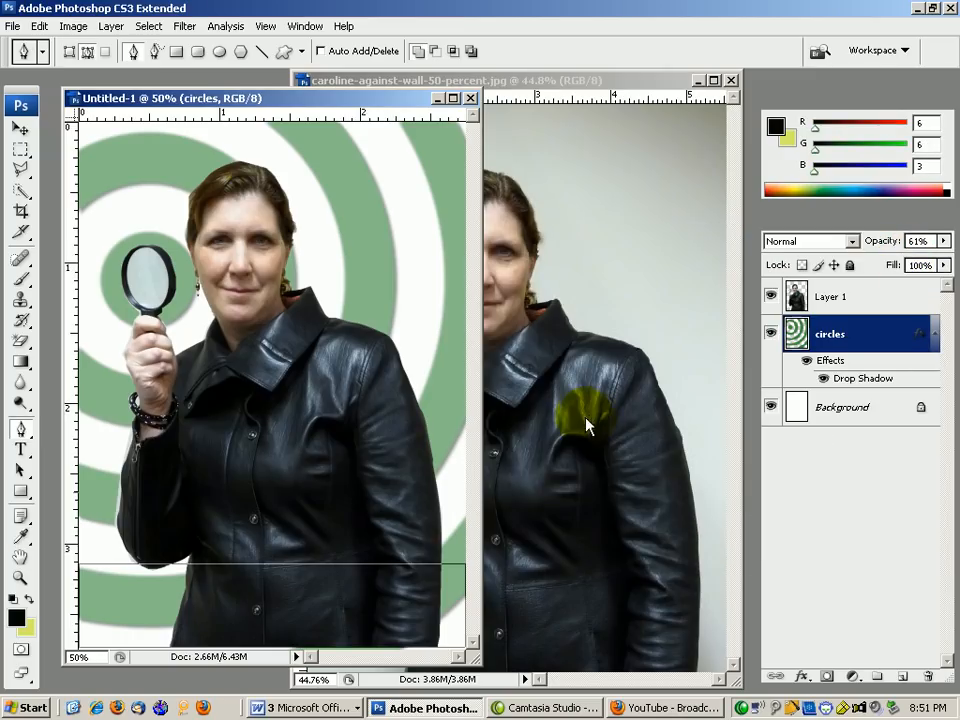
right_click(277, 504)
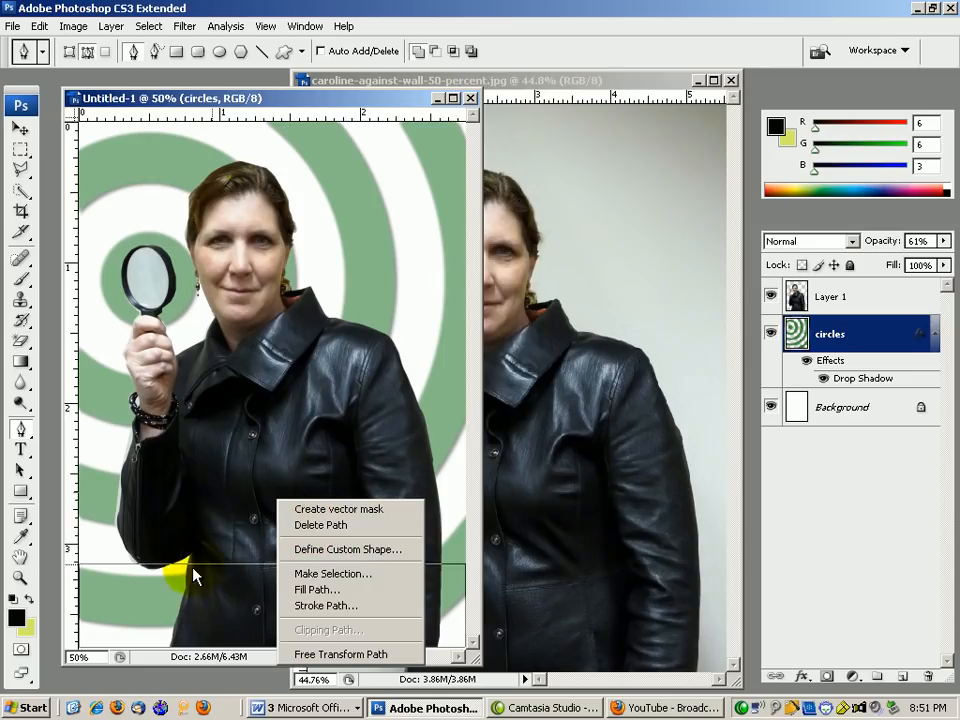
click(318, 590)
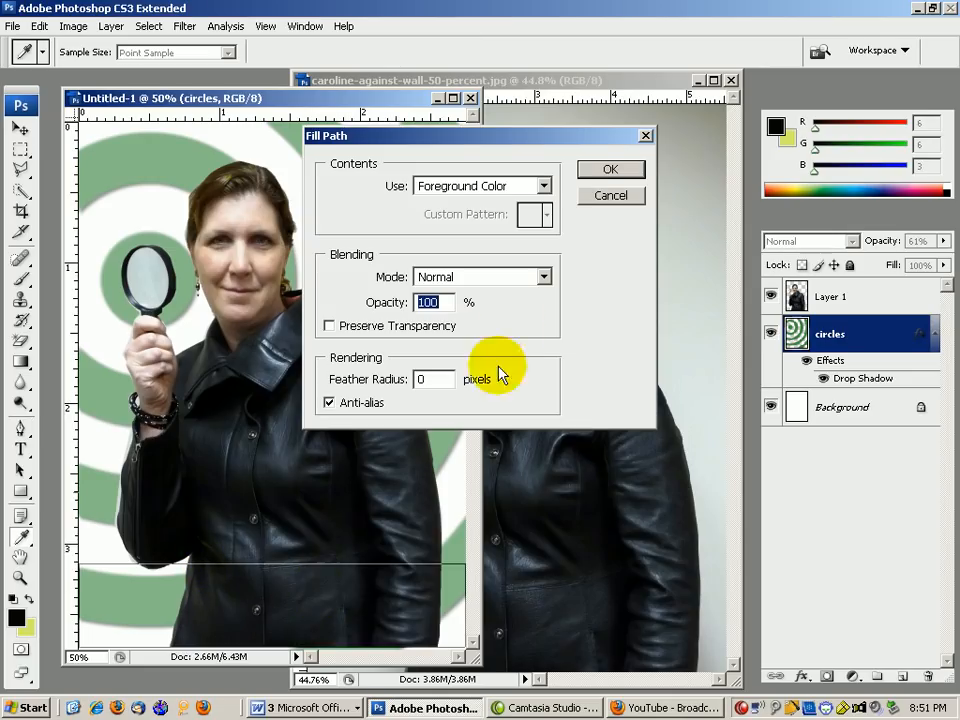
click(588, 170)
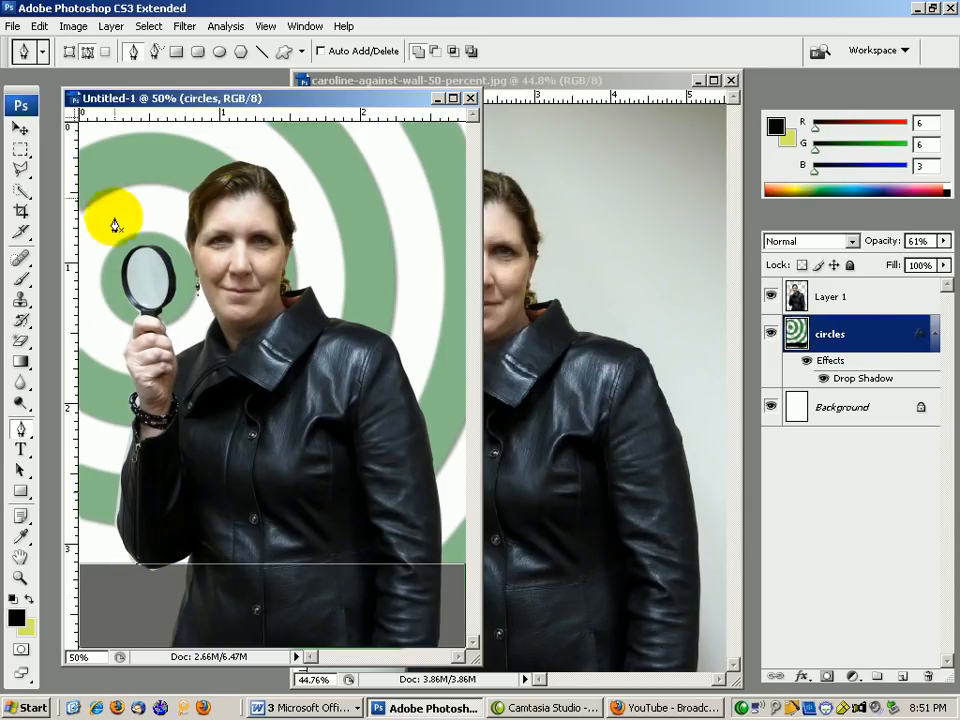
click(39, 26)
Undo the grey fill and add a new layer named 'black box'.
click(48, 44)
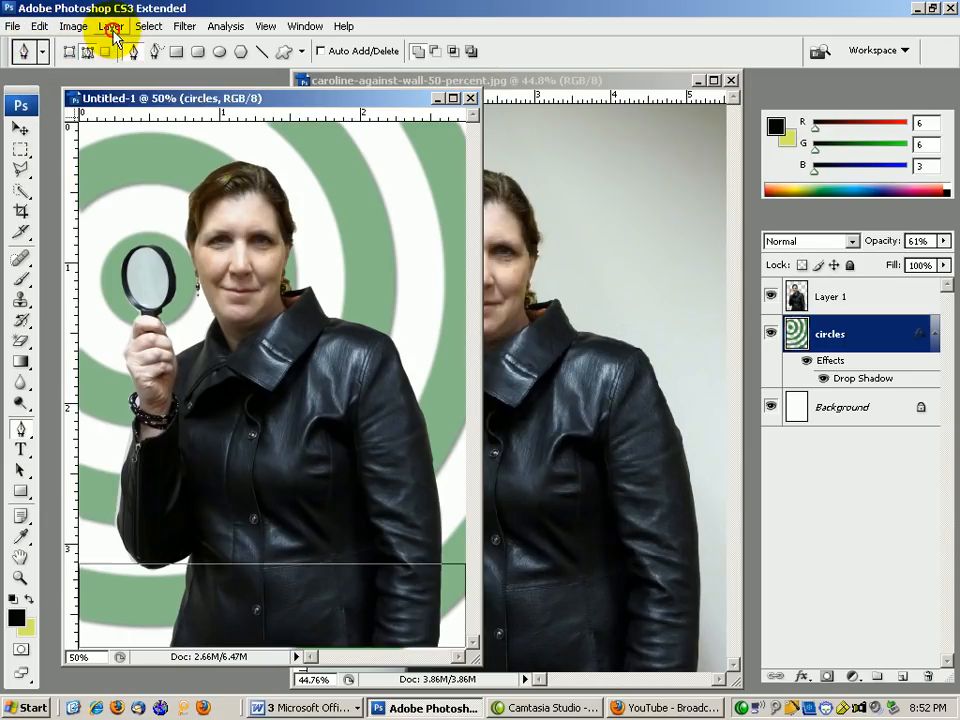
click(111, 26)
mouse_move(125, 43)
click(318, 47)
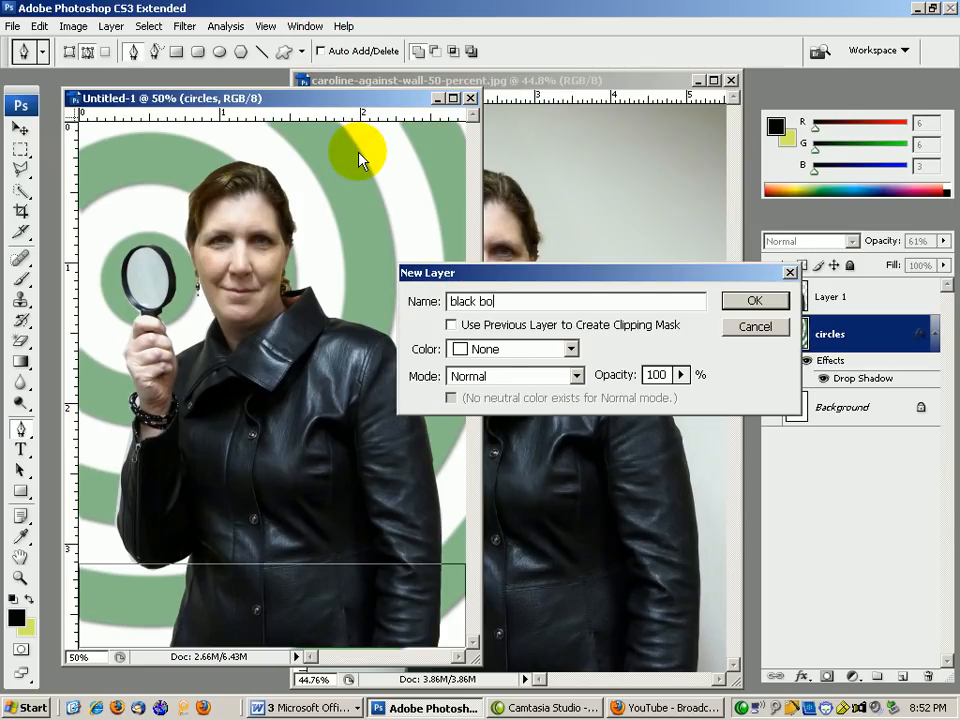
click(735, 299)
Fill the bar path solid black on the black box layer.
right_click(246, 511)
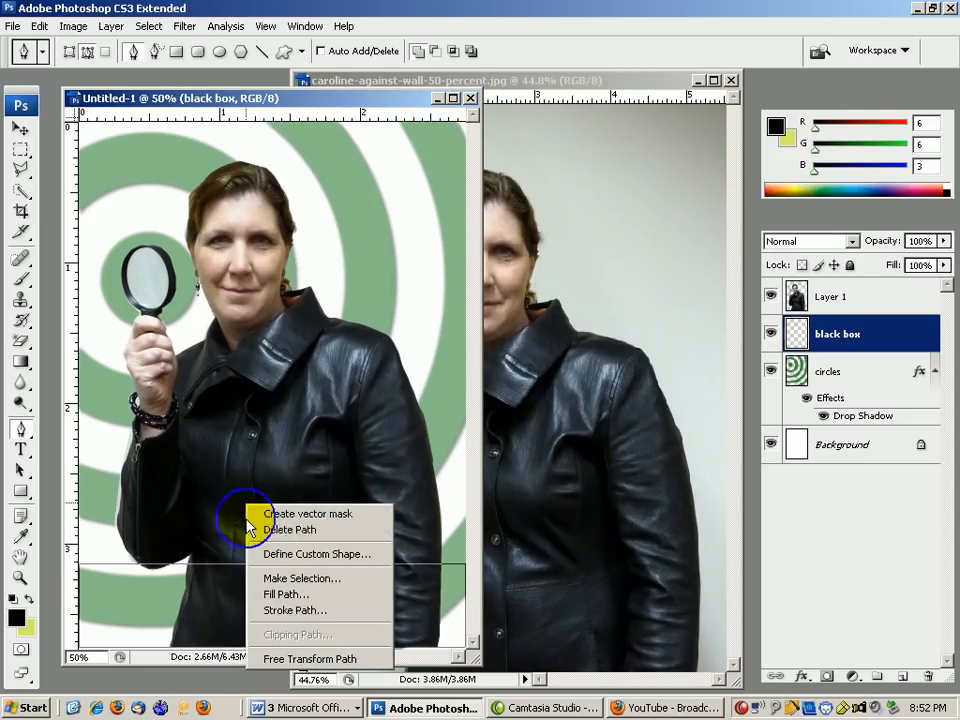
click(270, 595)
click(607, 168)
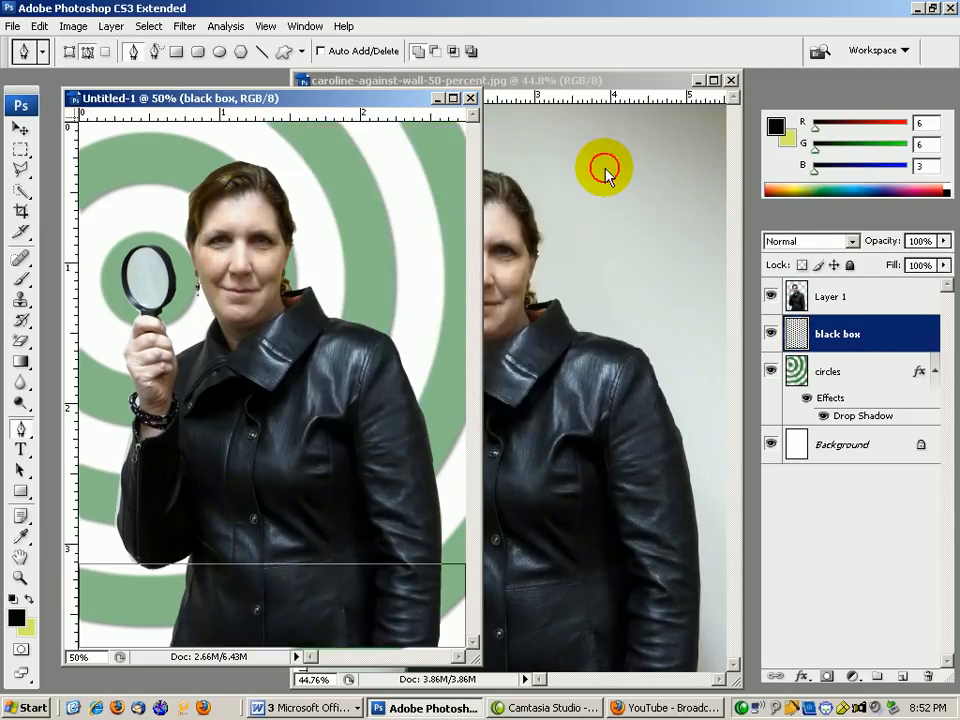
Set the foreground colour to medium dark green #247624.
click(16, 617)
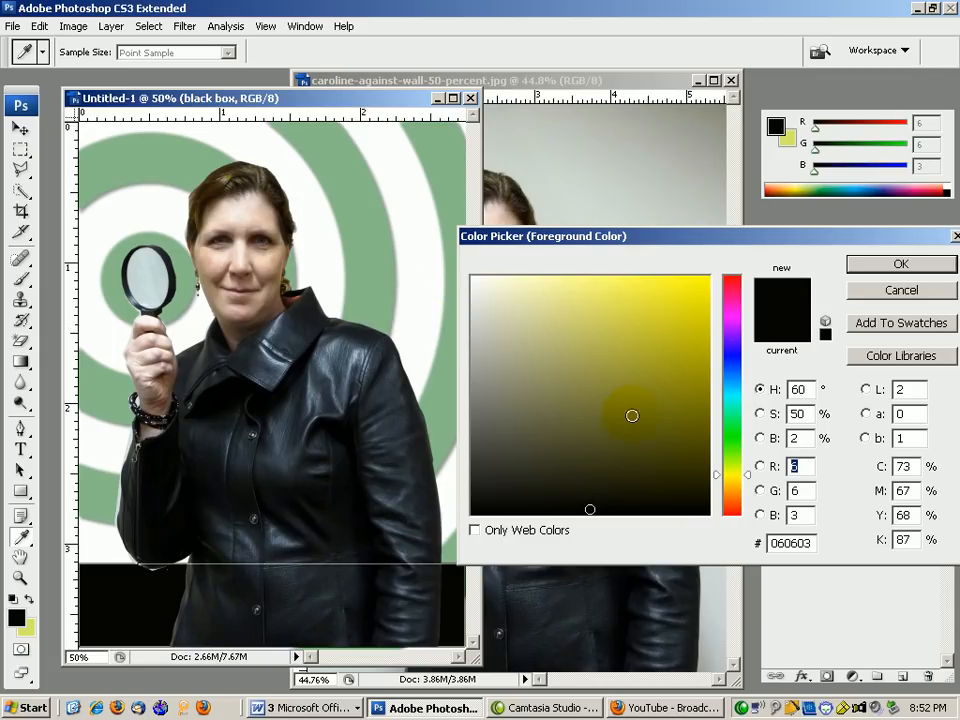
click(731, 437)
drag(649, 360, 637, 404)
click(858, 263)
Stroke the bar's path with the Brush in green to outline the black bar.
key(p)
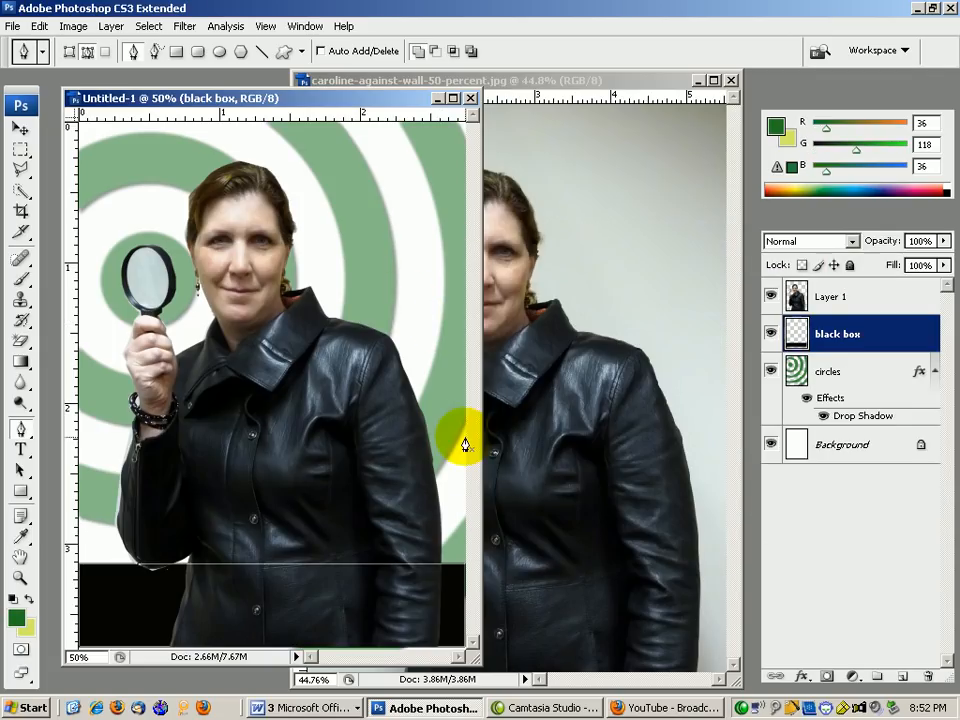
right_click(247, 512)
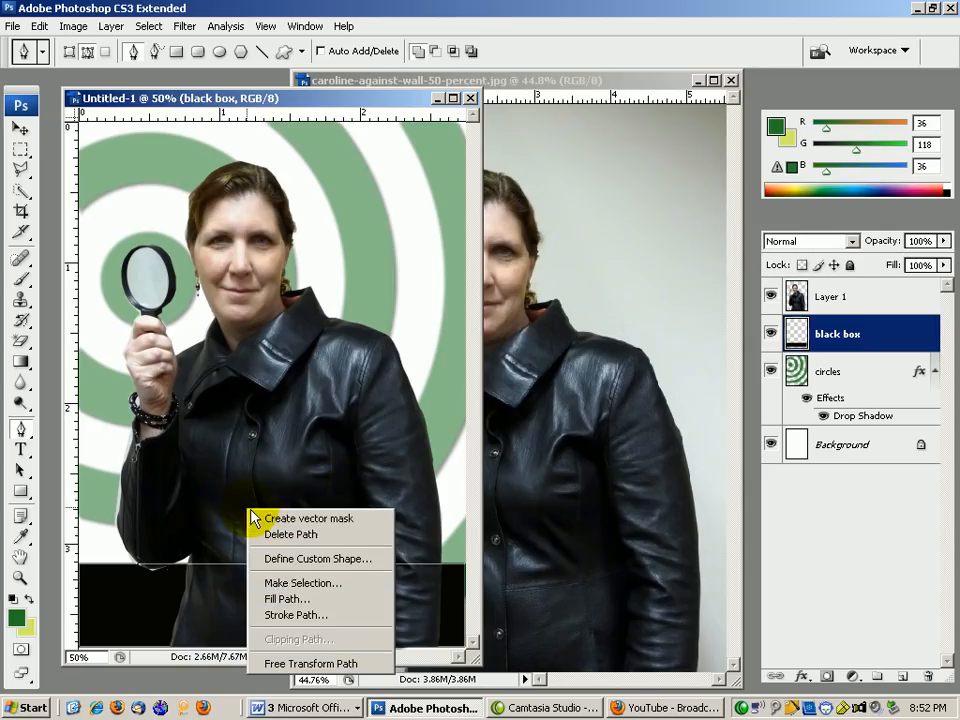
click(290, 615)
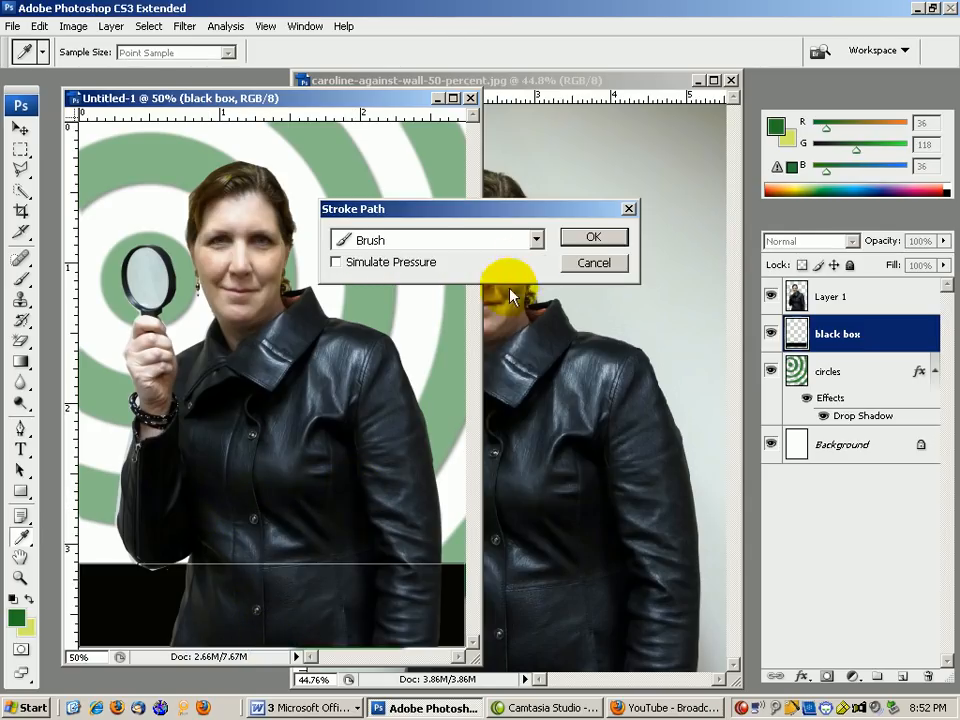
click(588, 240)
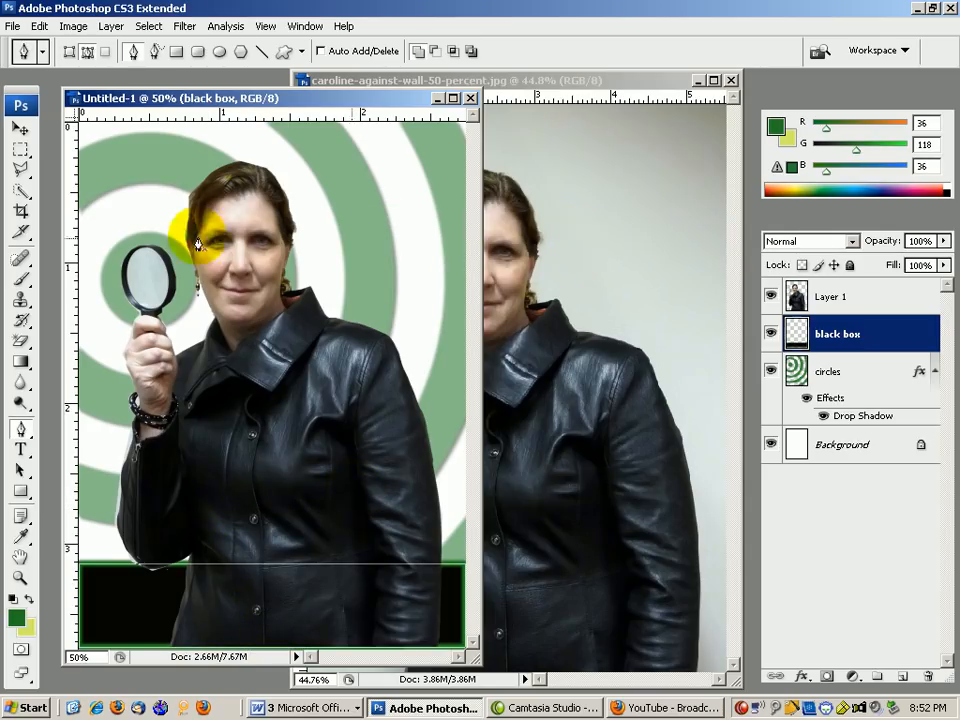
click(20, 279)
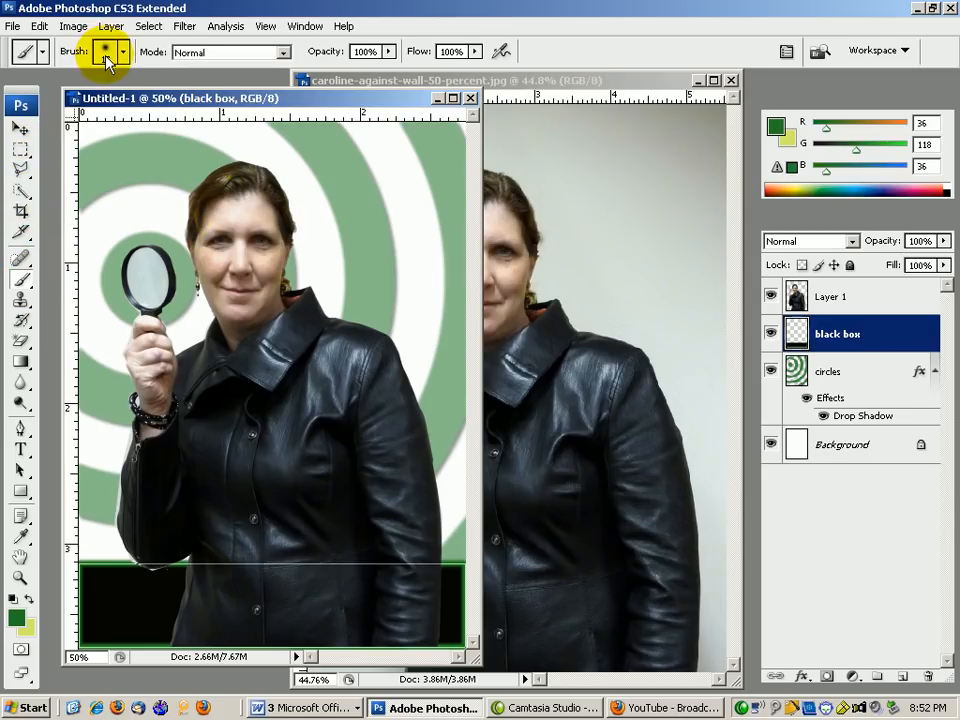
Move the black box layer above the woman and pick the hard 9 px brush tip.
drag(872, 340, 874, 296)
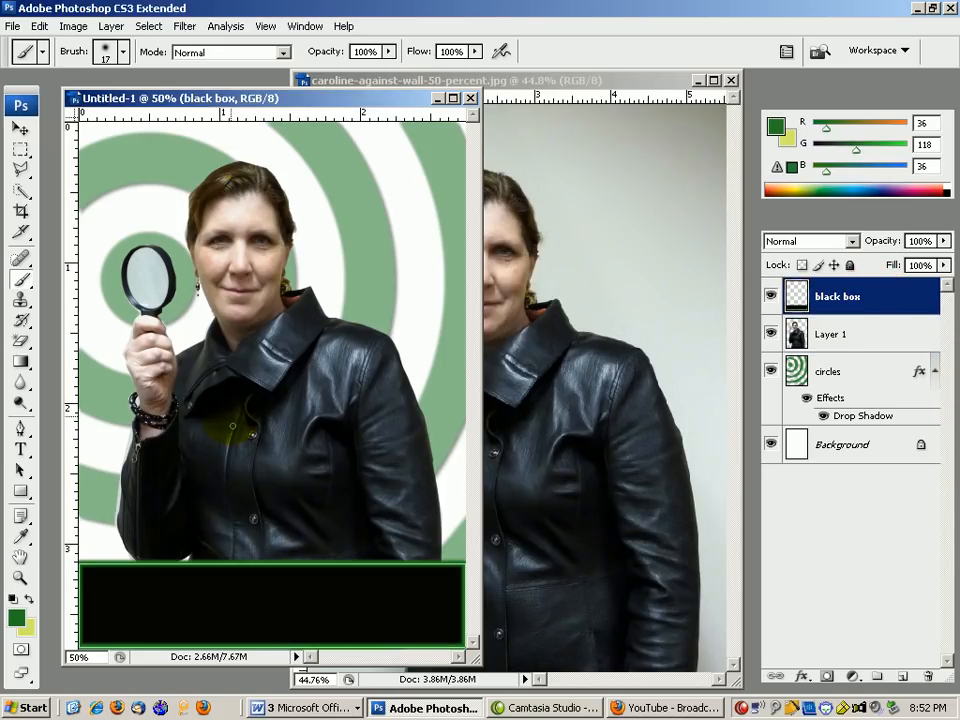
click(110, 50)
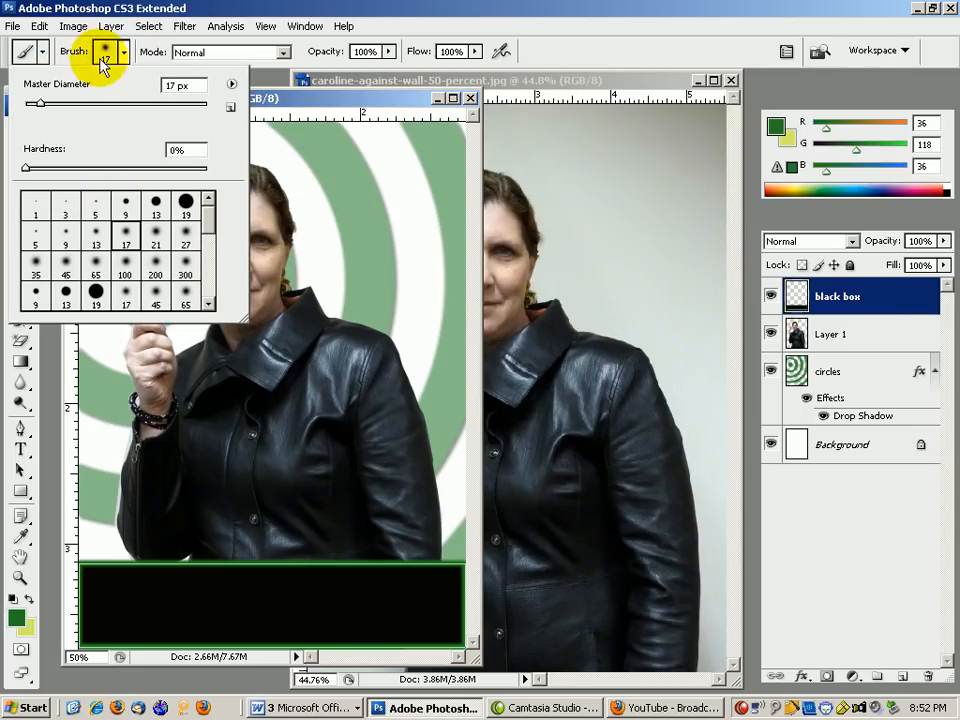
click(126, 203)
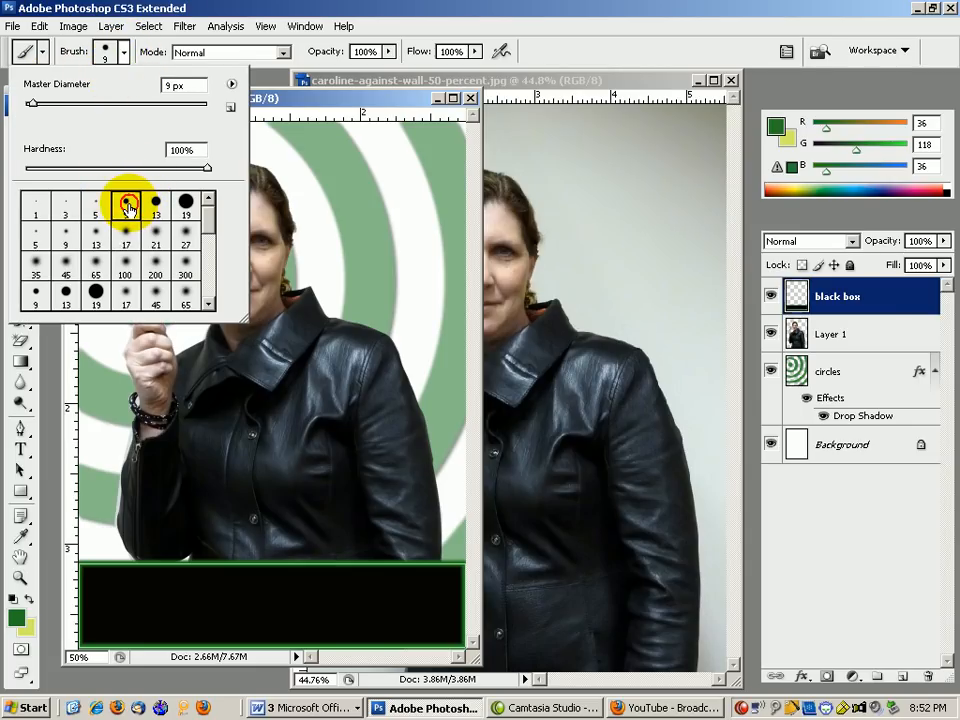
click(378, 93)
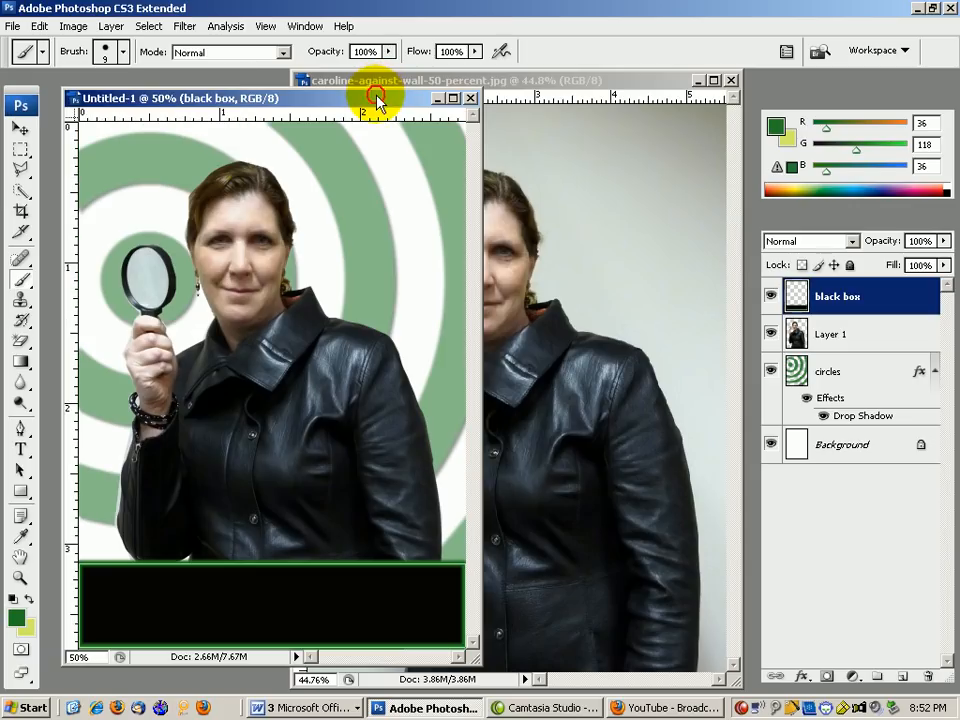
Undo the layer reorder and step backward to remove the bar's soft green outline.
click(37, 27)
click(24, 43)
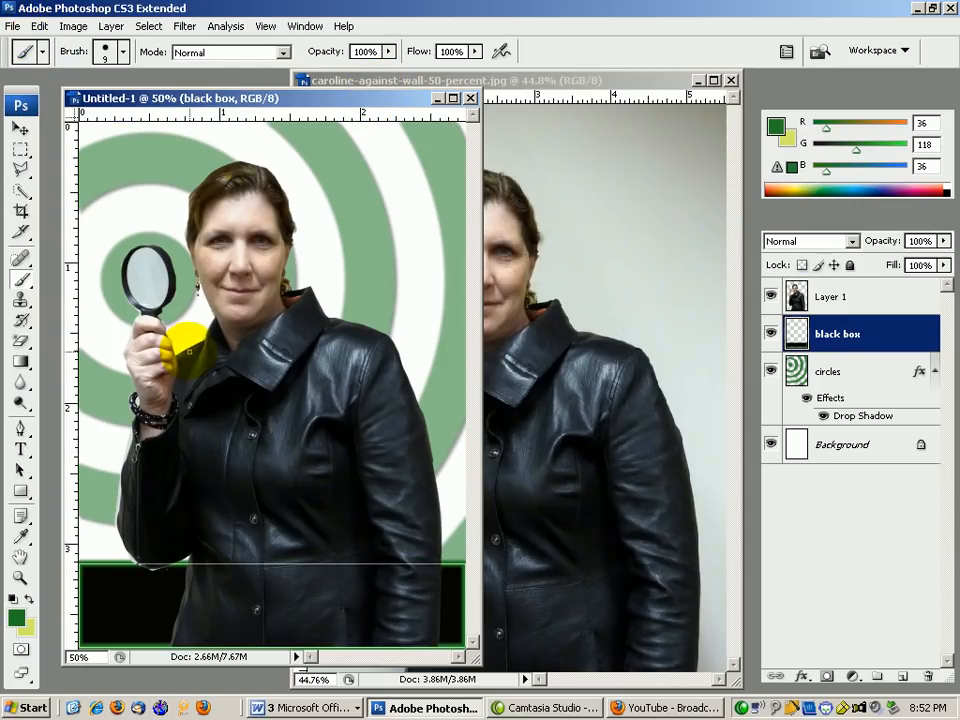
click(38, 27)
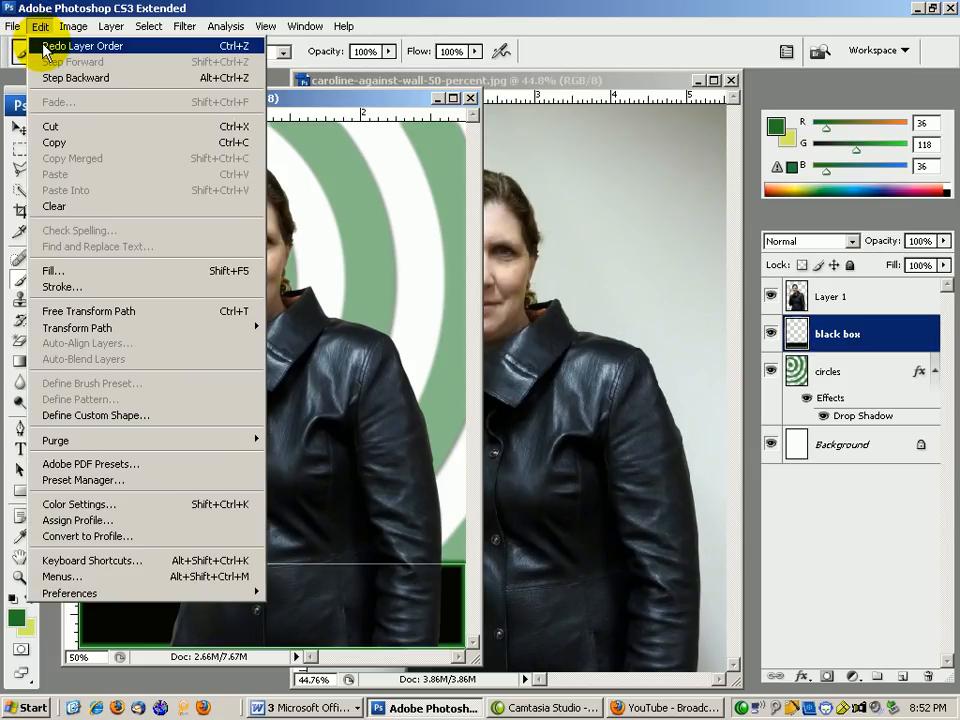
click(32, 78)
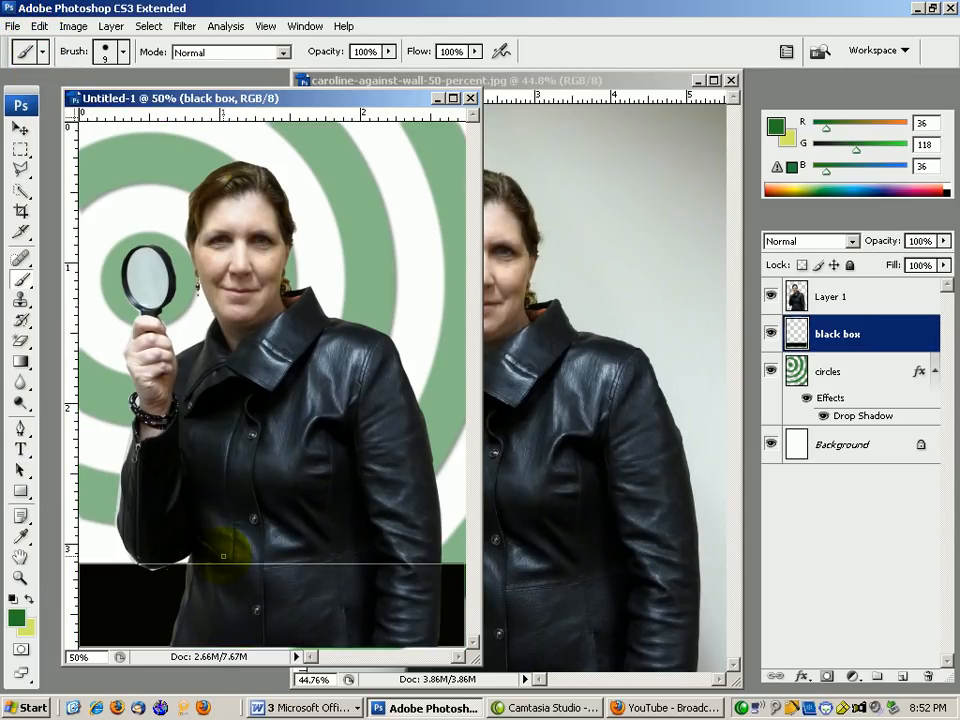
click(19, 427)
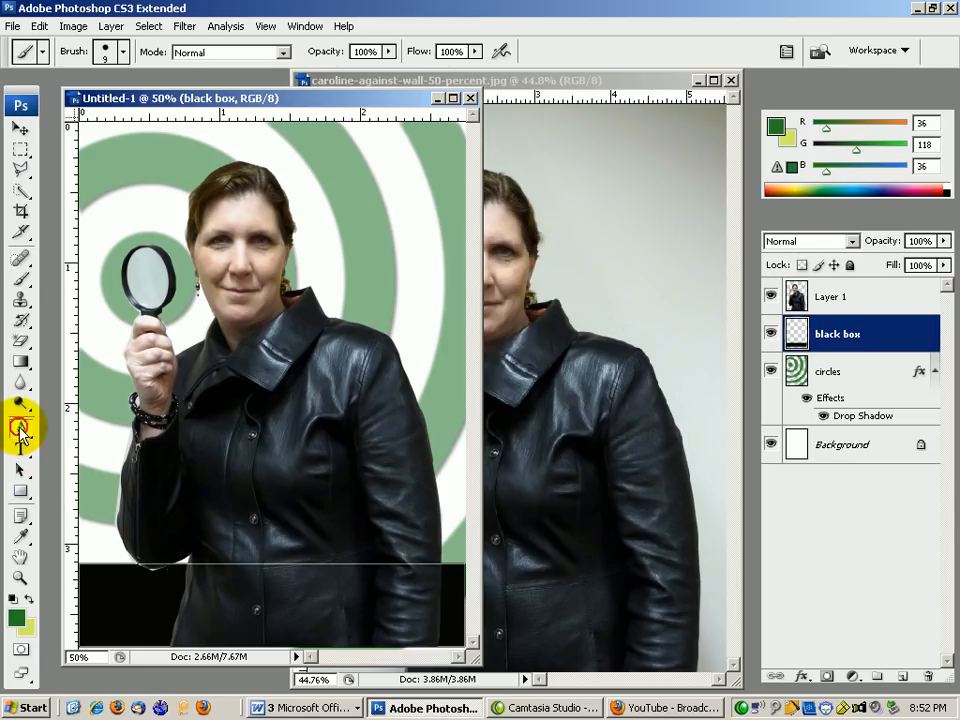
Stroke the bar's path with the hard green brush, then move black box above Layer 1.
right_click(240, 530)
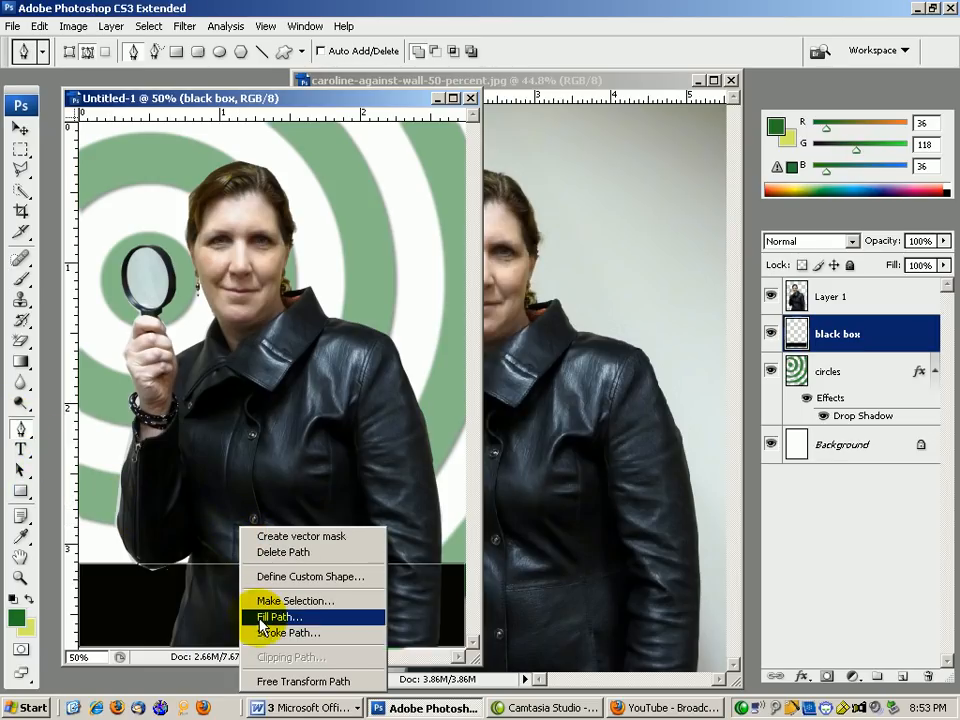
click(253, 632)
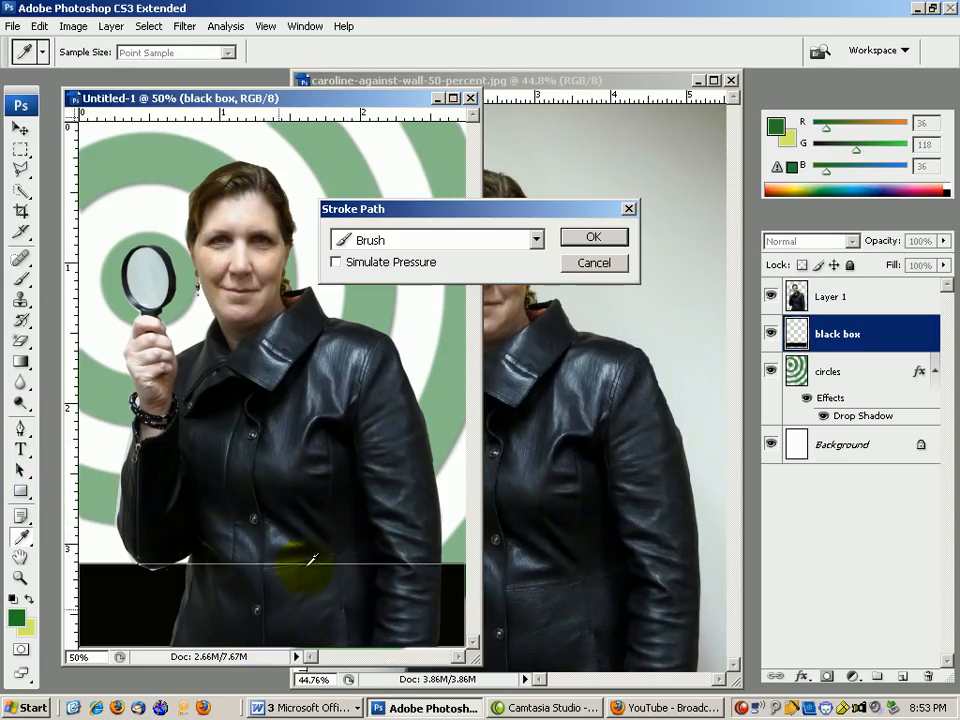
click(575, 238)
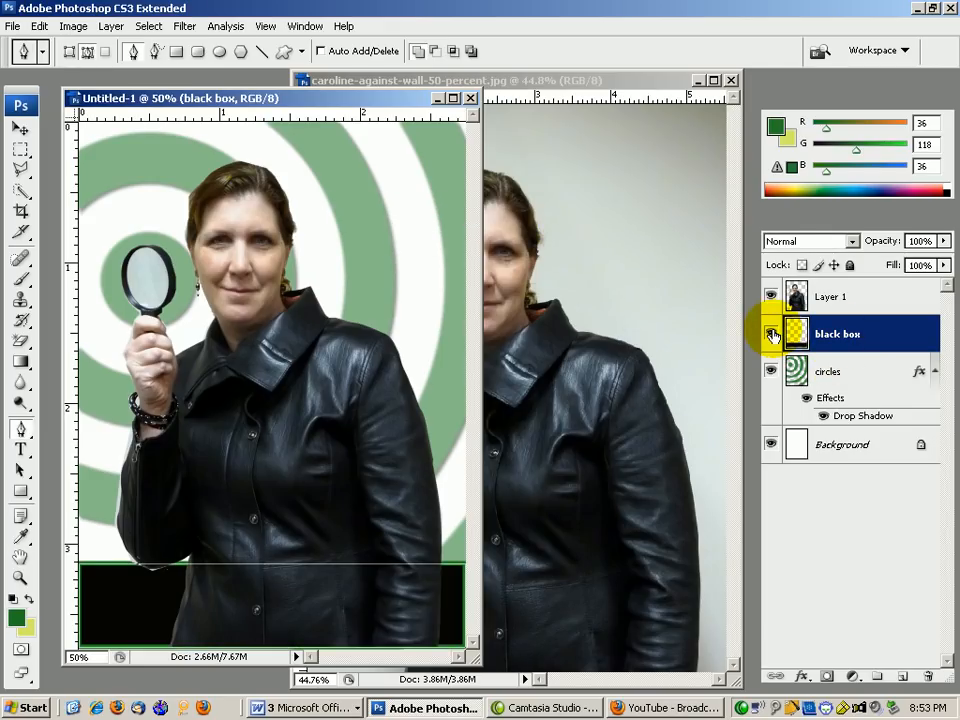
click(22, 282)
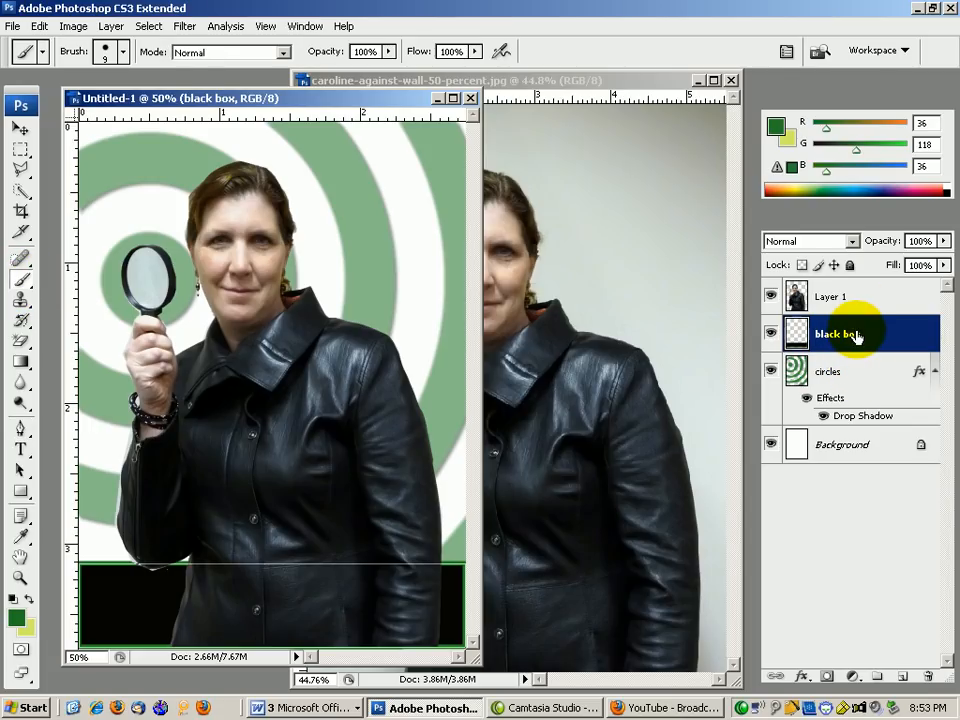
drag(882, 316, 814, 279)
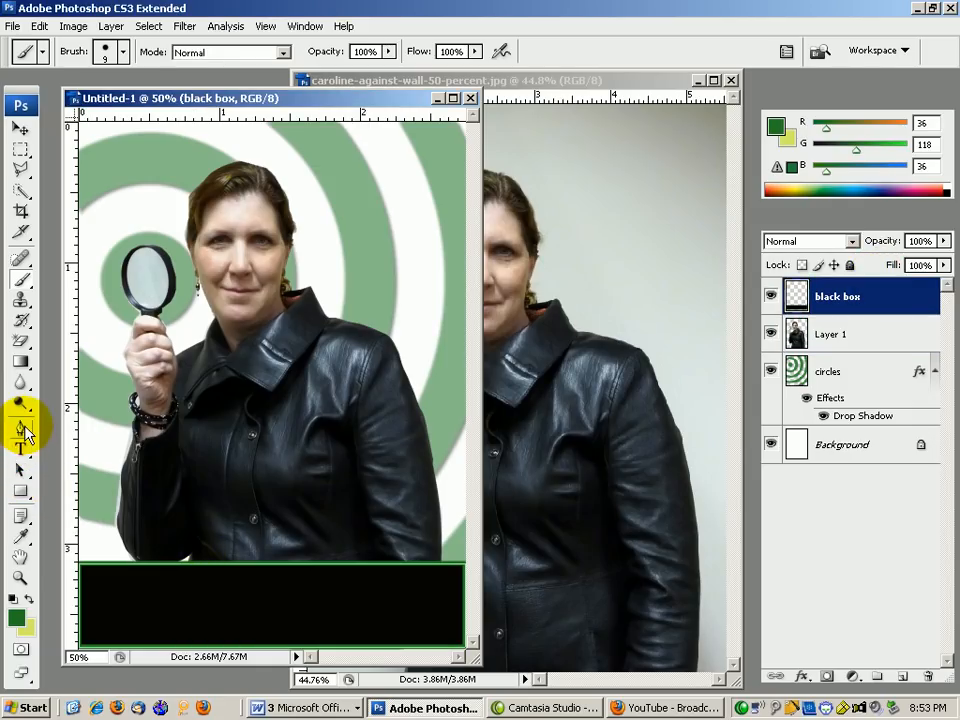
Delete the working path around the black bar.
click(20, 428)
right_click(223, 458)
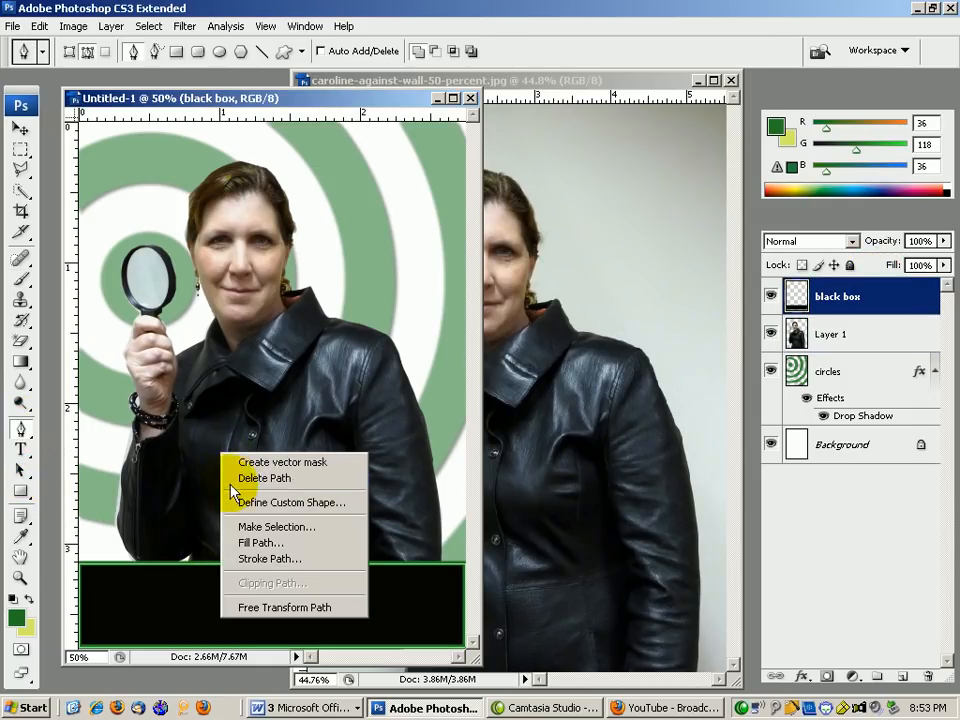
click(231, 482)
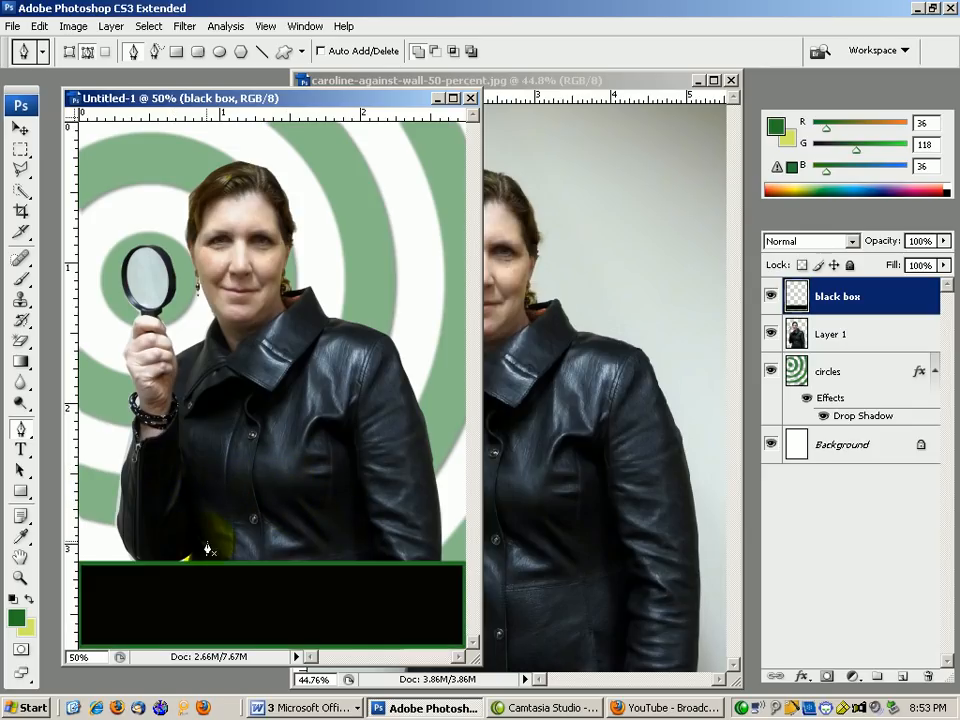
Lower the black bar's top edge to about 82% height and apply the transform.
click(20, 129)
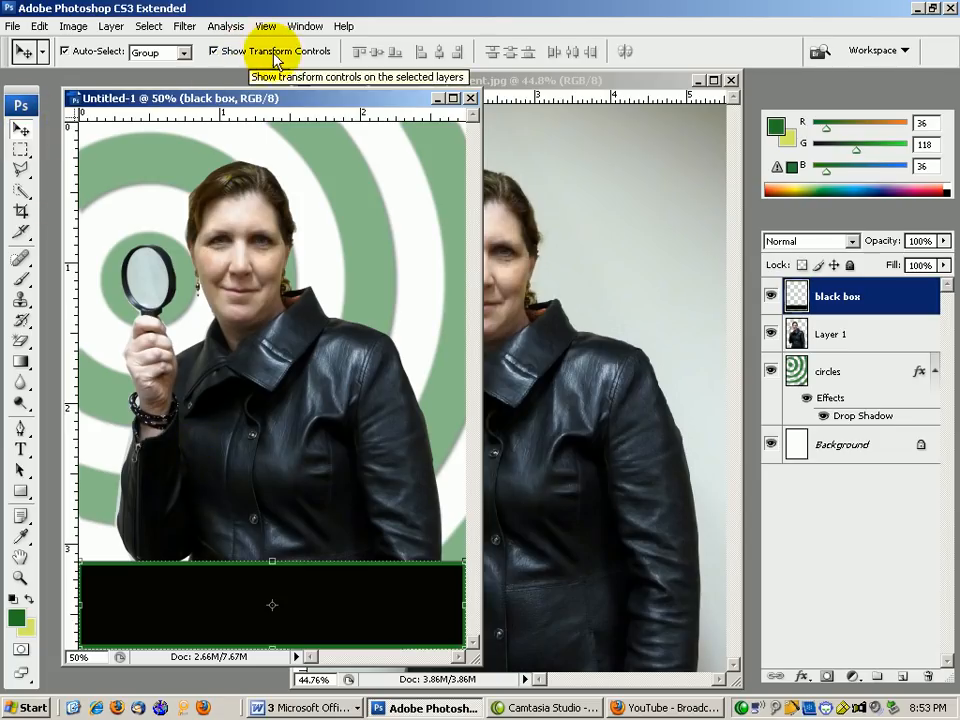
mouse_move(270, 563)
mouse_down()
mouse_move(270, 585)
mouse_move(271, 575)
mouse_up()
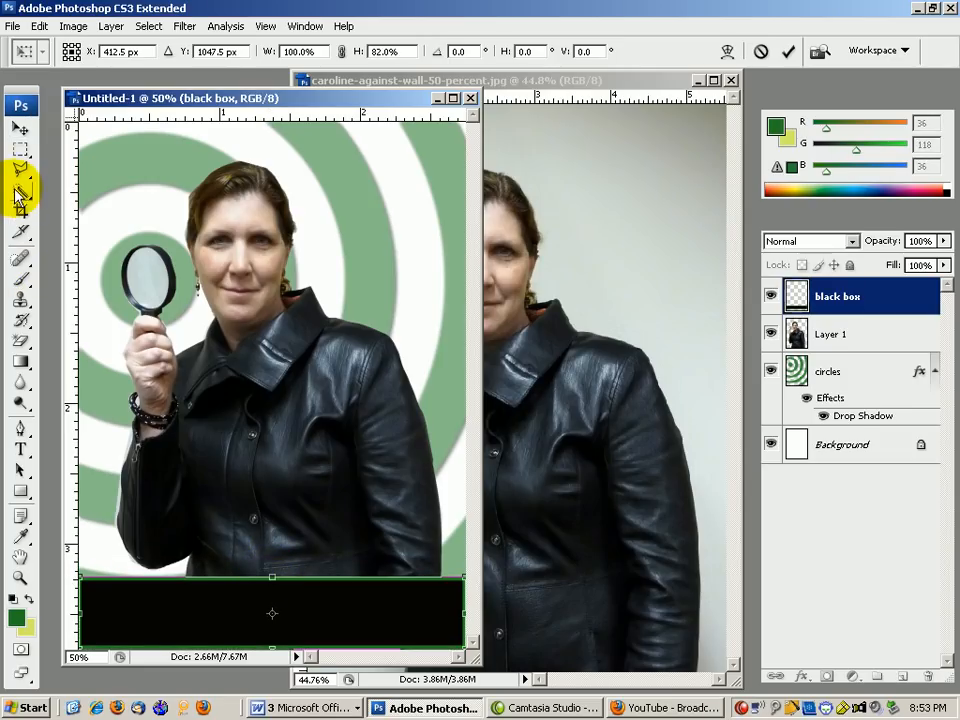
click(20, 152)
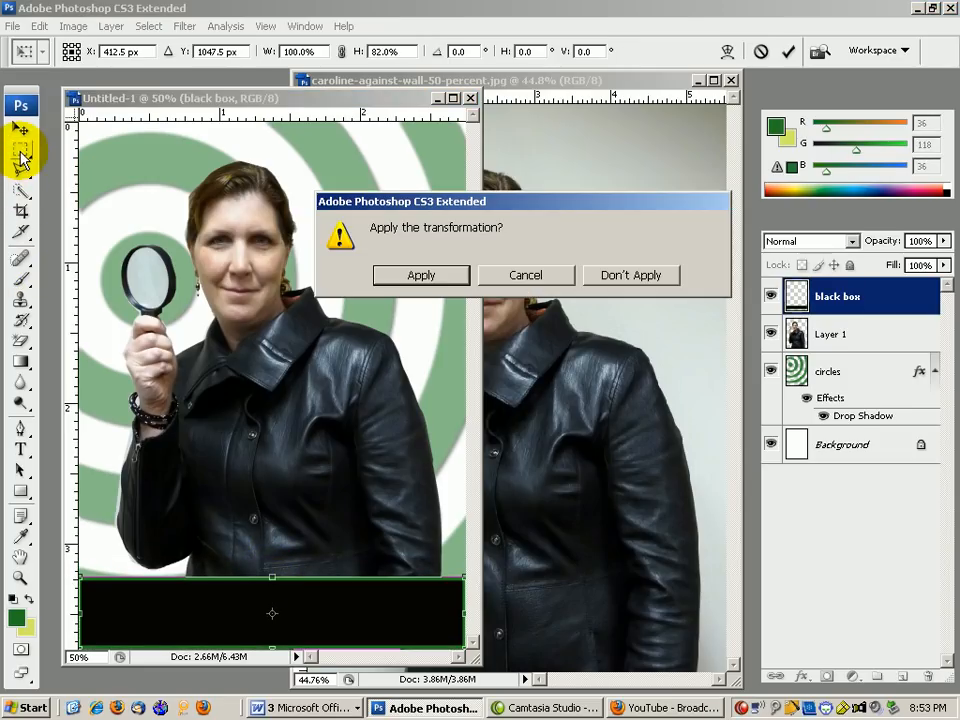
click(399, 274)
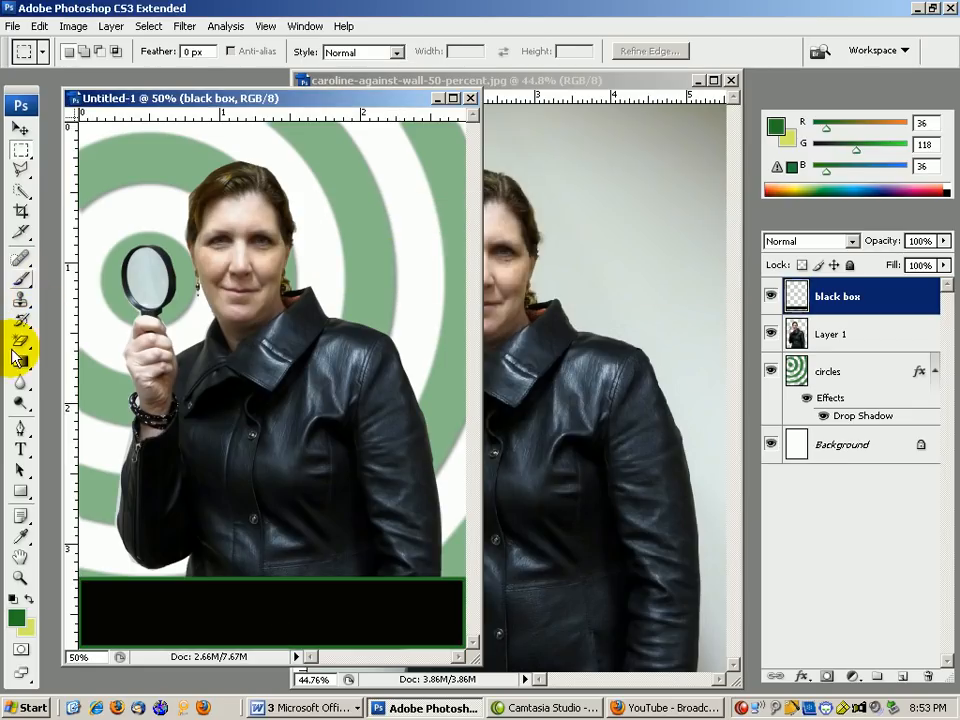
click(19, 449)
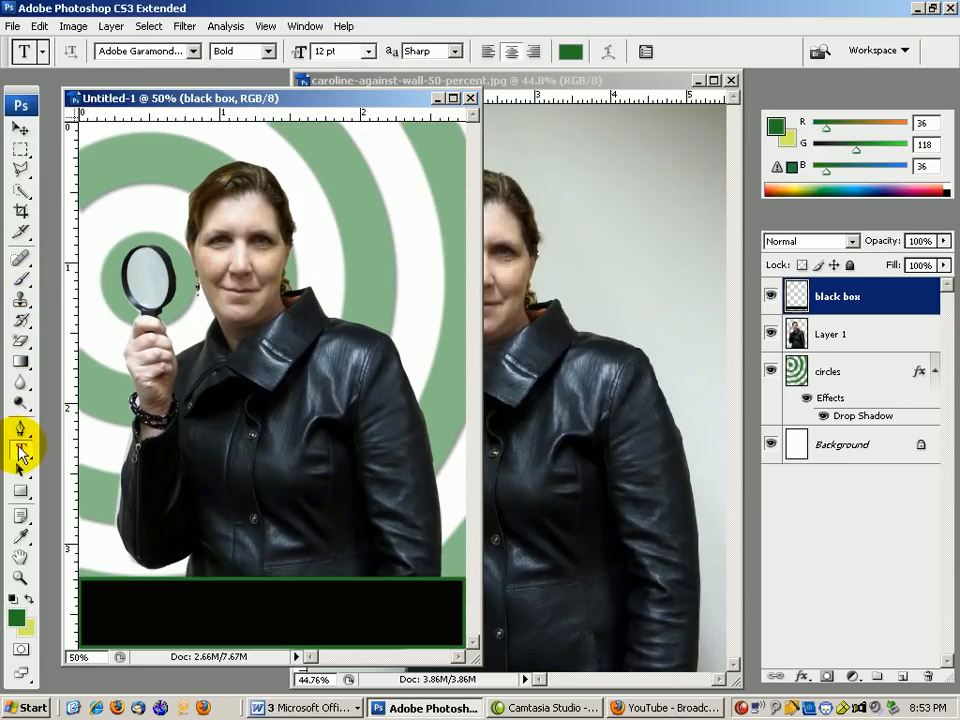
Set the foreground colour to bright red (#ee1b3e).
click(14, 617)
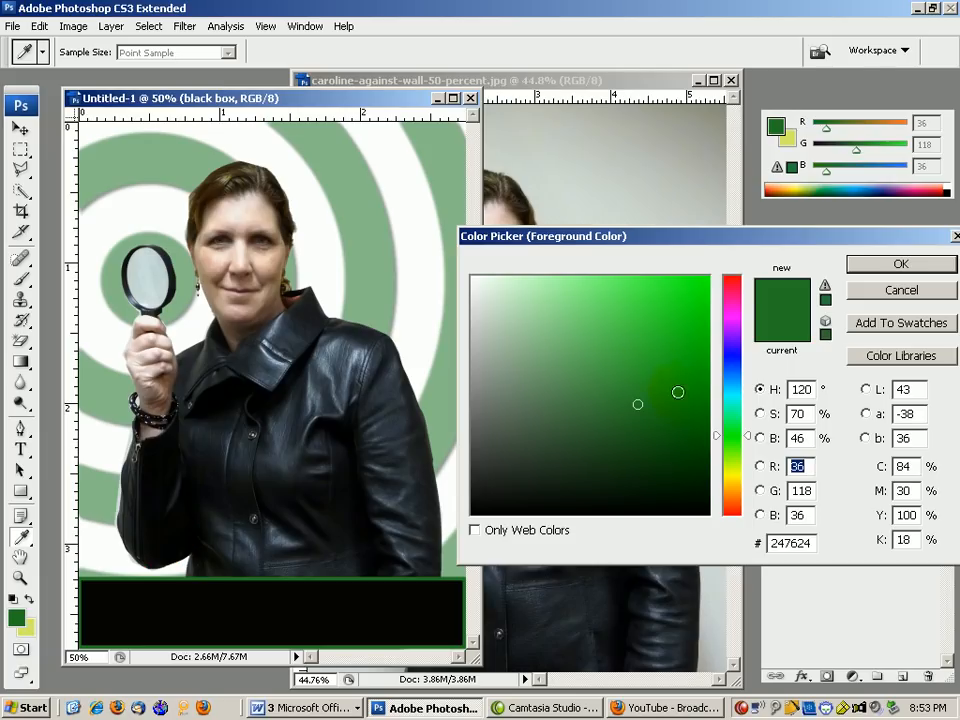
click(731, 283)
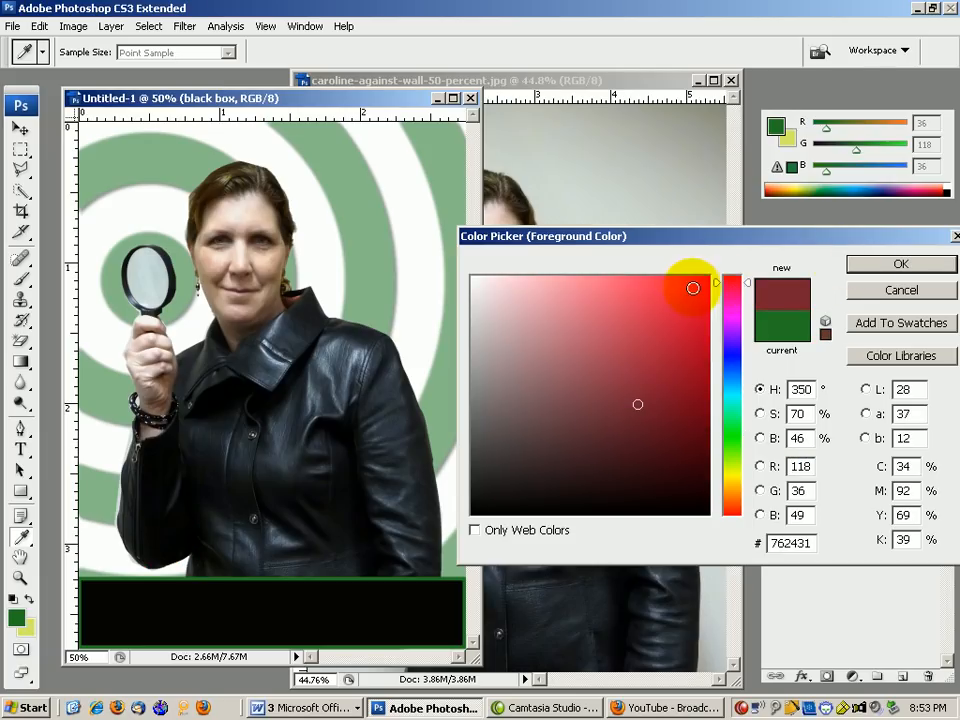
click(684, 288)
click(855, 263)
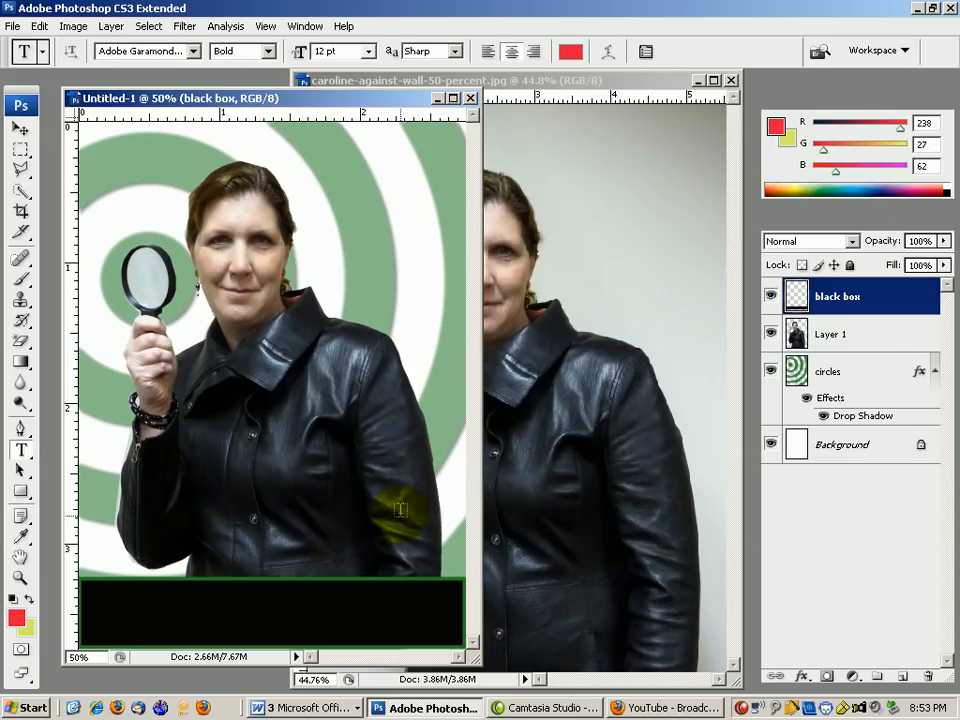
click(238, 609)
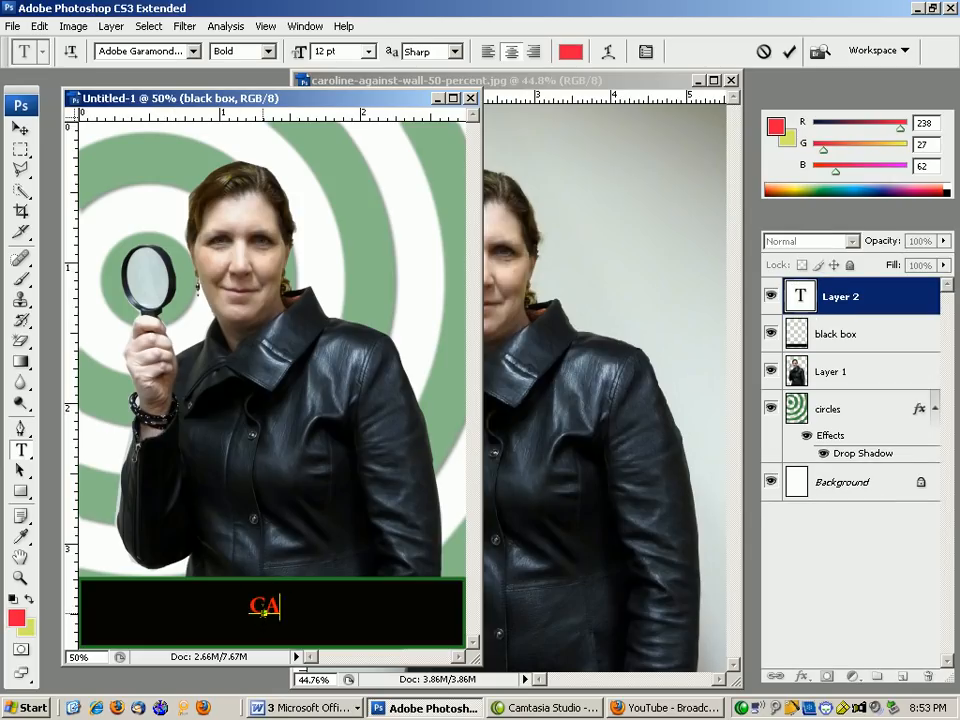
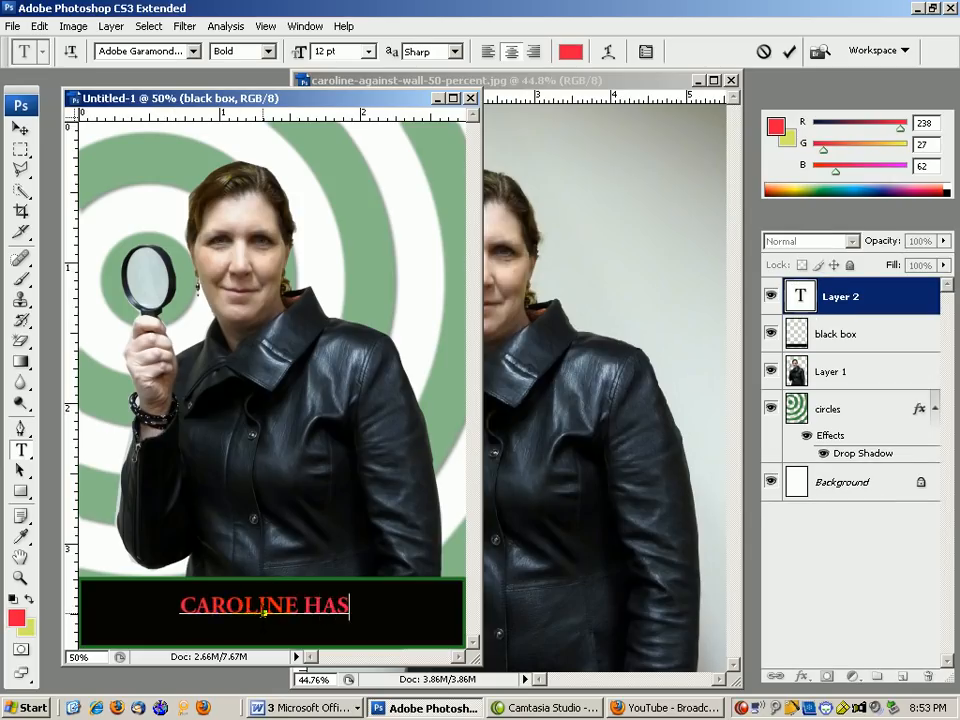
click(20, 149)
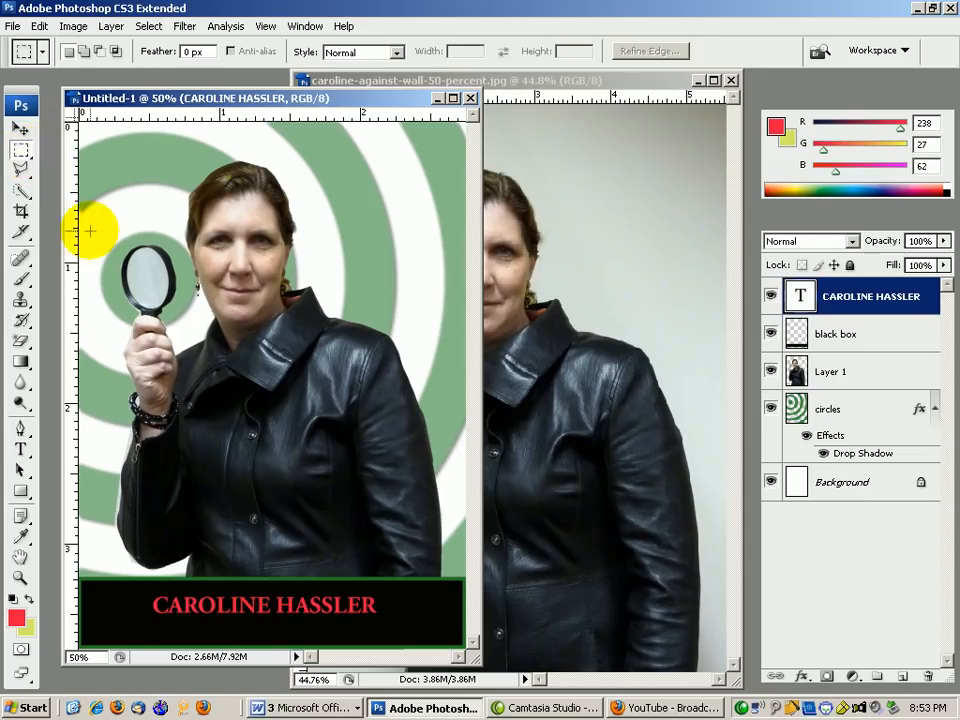
click(20, 129)
drag(240, 613, 241, 620)
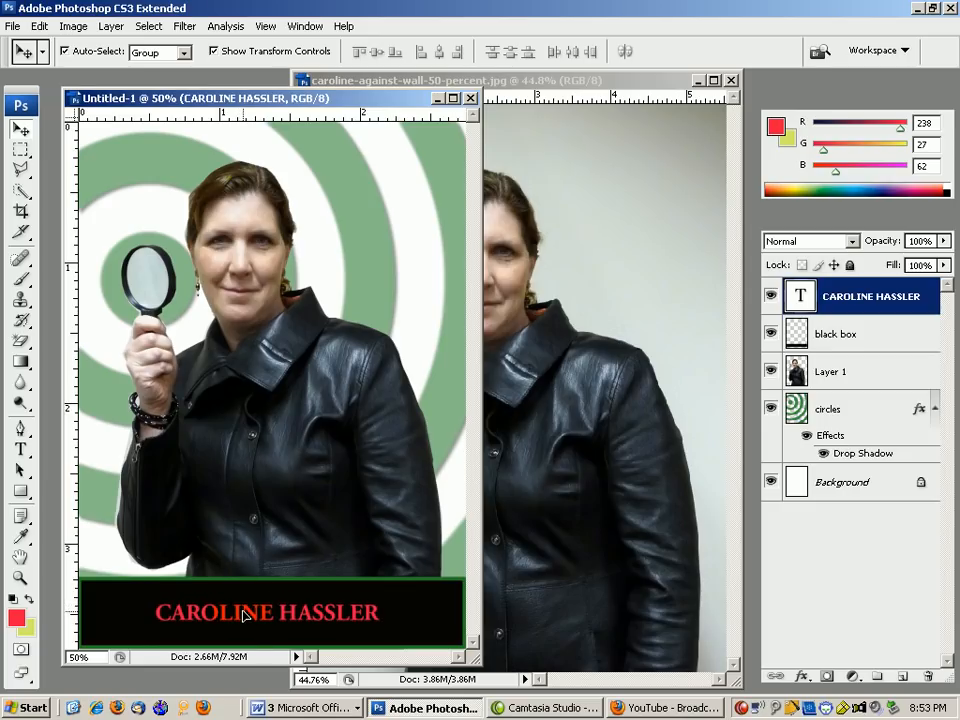
click(20, 149)
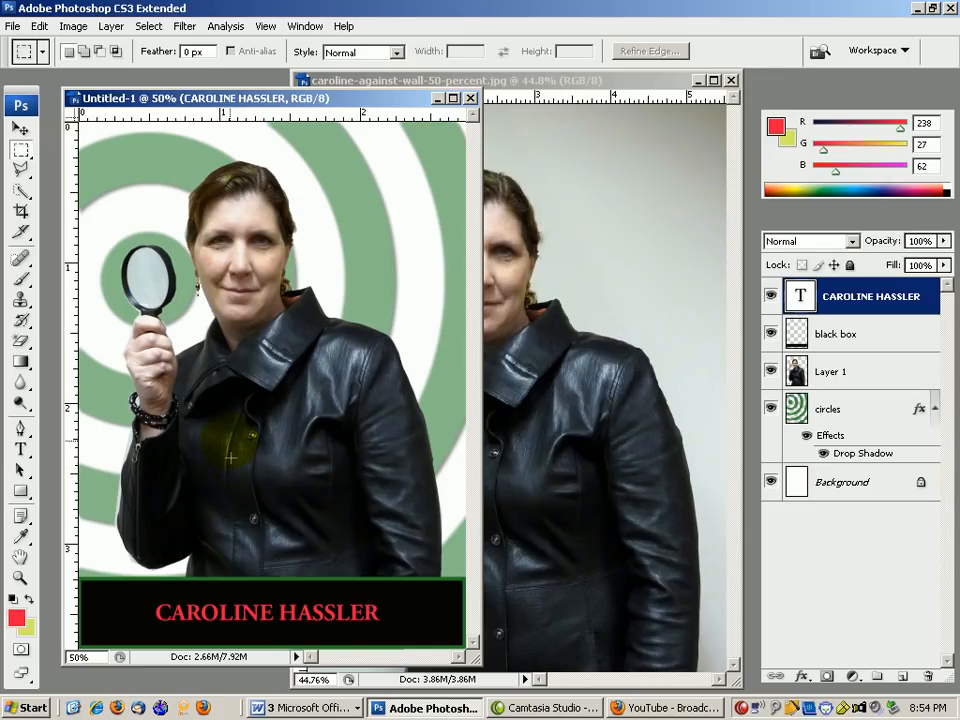
Move the woman on Layer 1 and the green circles upward on the canvas.
click(20, 129)
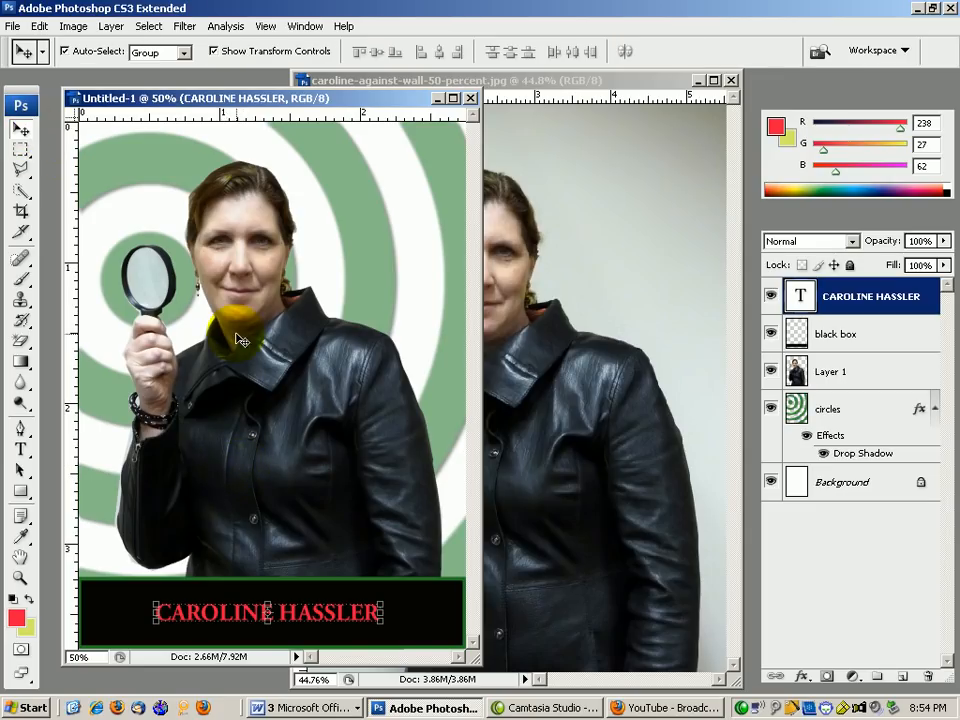
click(325, 451)
drag(325, 451, 325, 429)
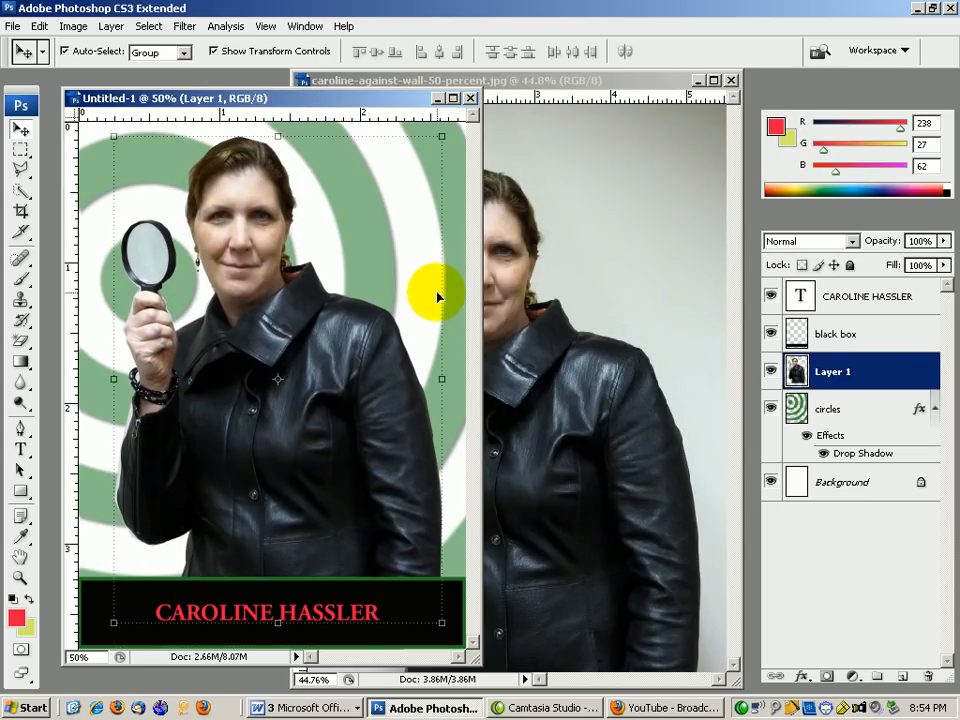
drag(385, 271, 382, 251)
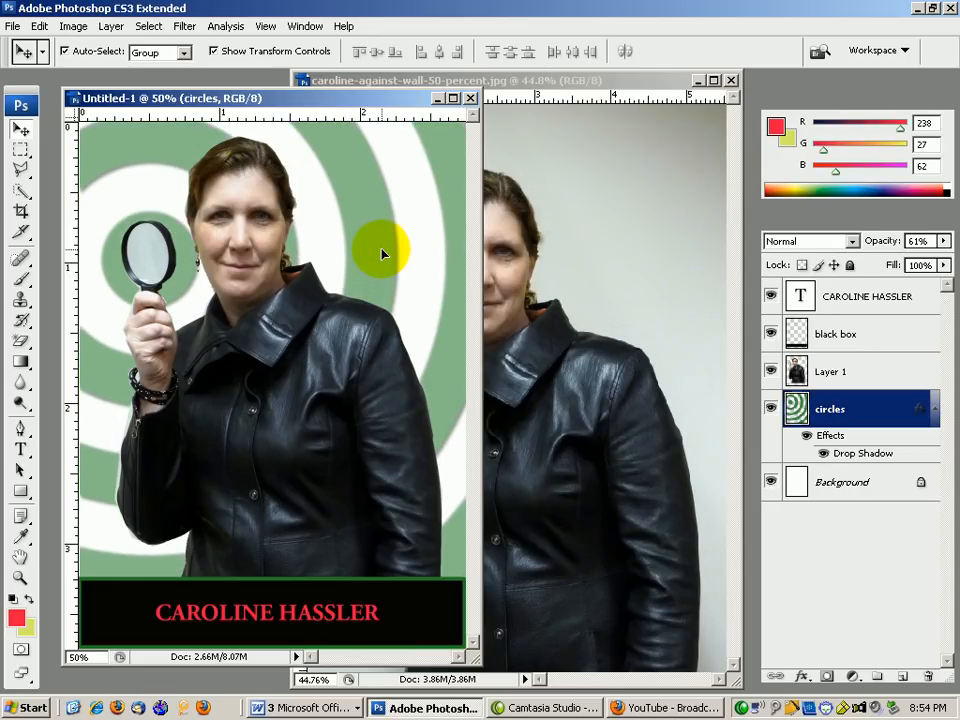
click(21, 150)
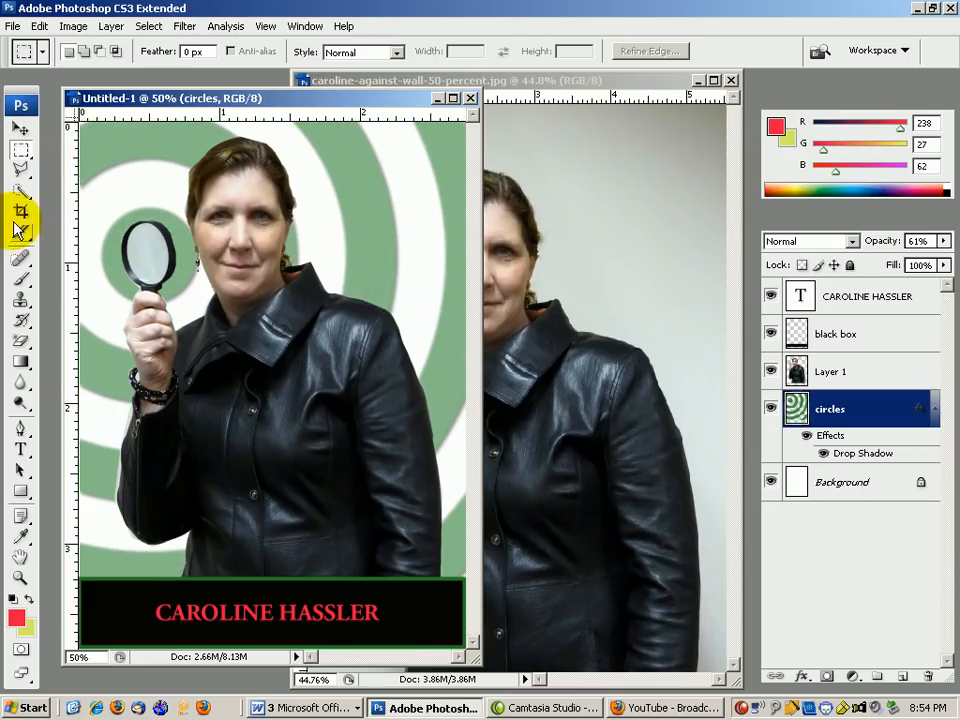
Trace a closed polygonal lasso selection around the jacket, shoulders and raised arm.
click(21, 169)
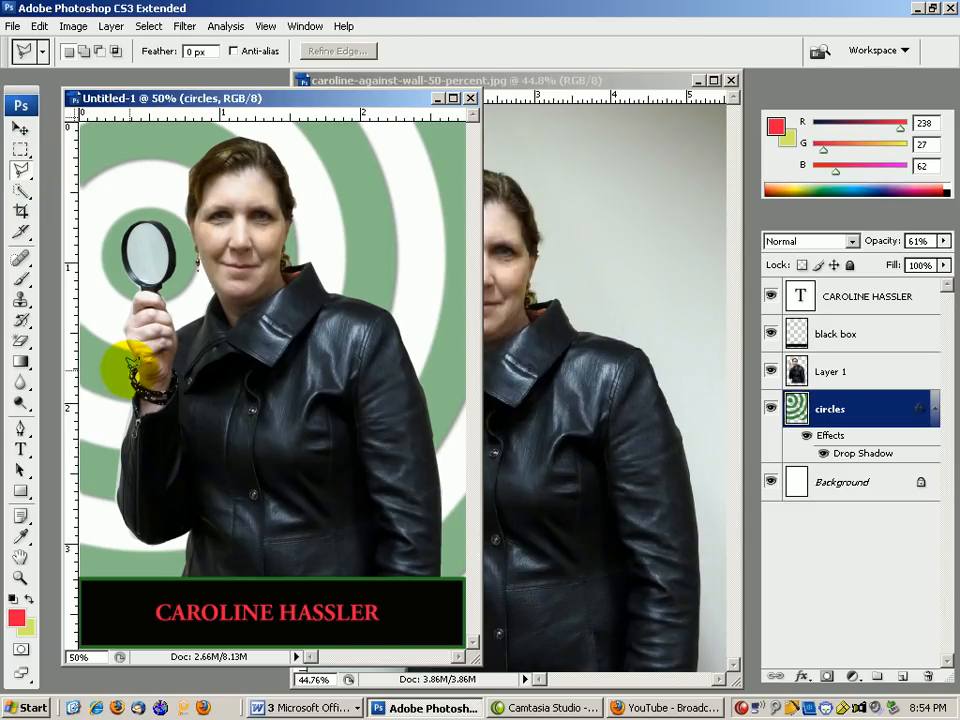
click(130, 372)
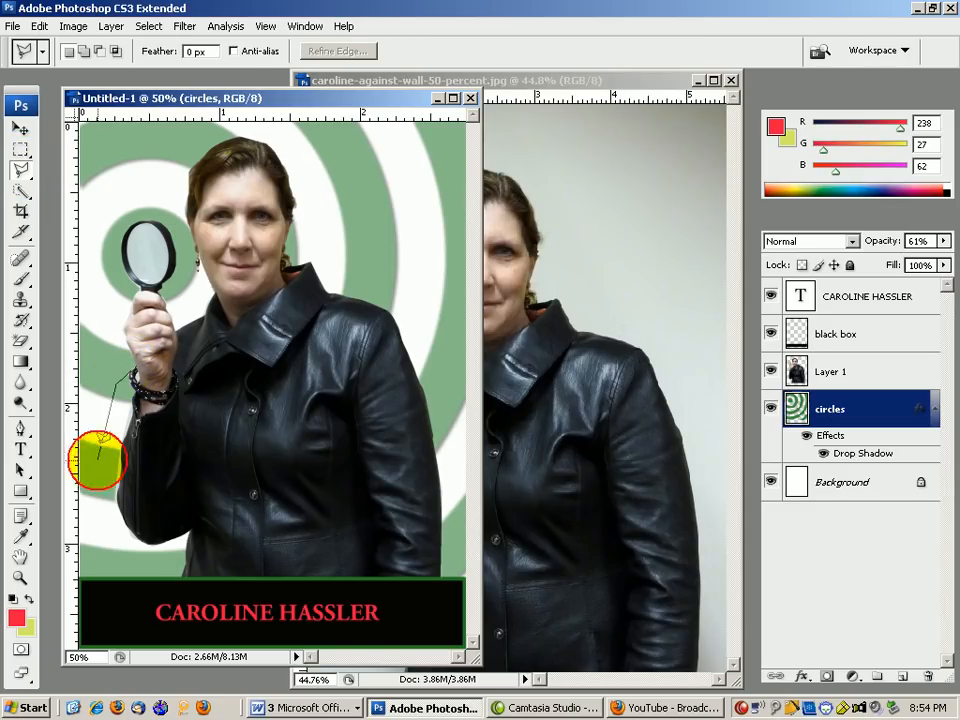
click(98, 470)
click(128, 572)
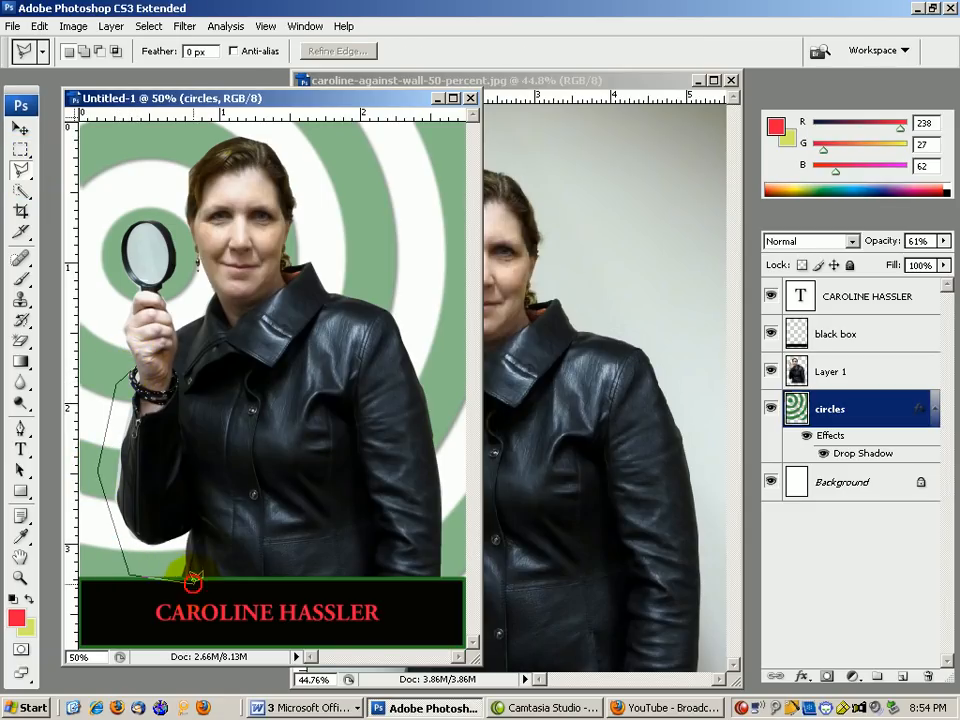
click(445, 585)
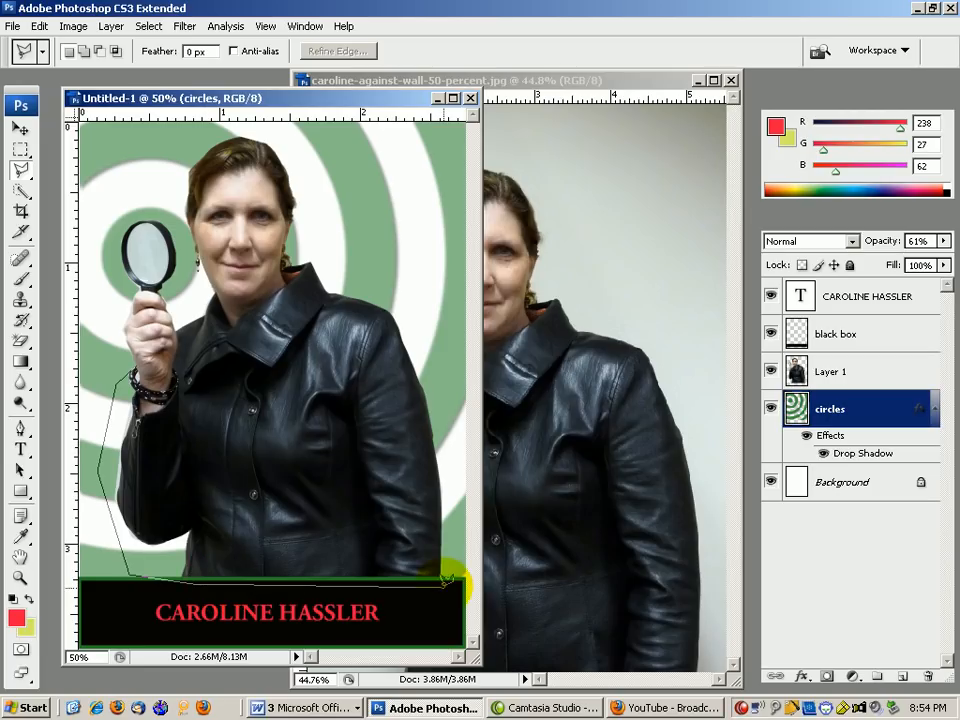
click(420, 323)
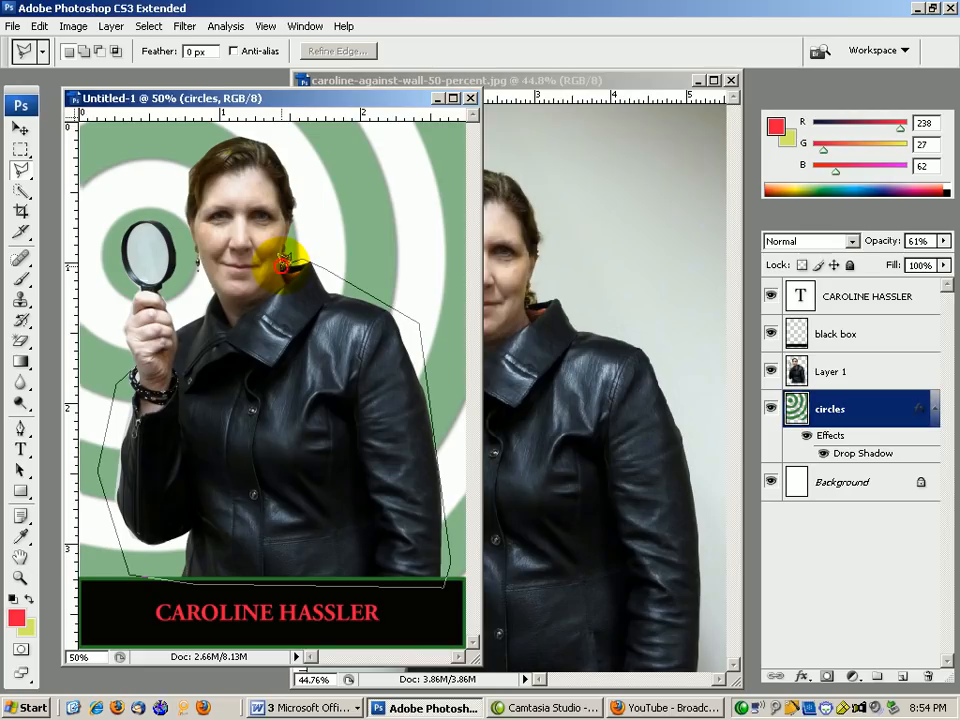
click(230, 322)
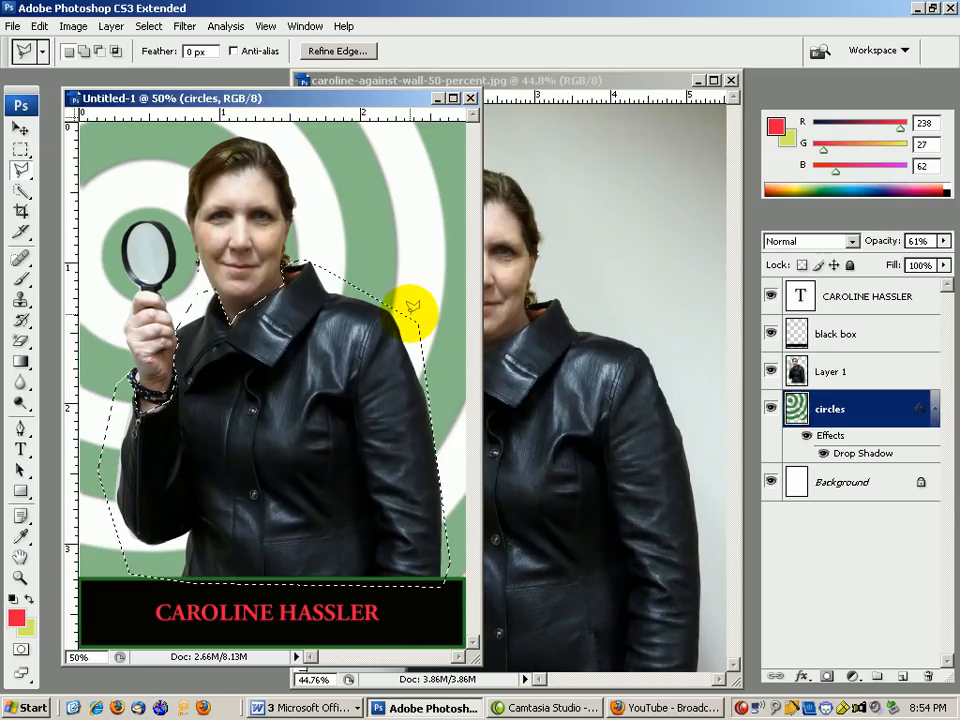
click(21, 129)
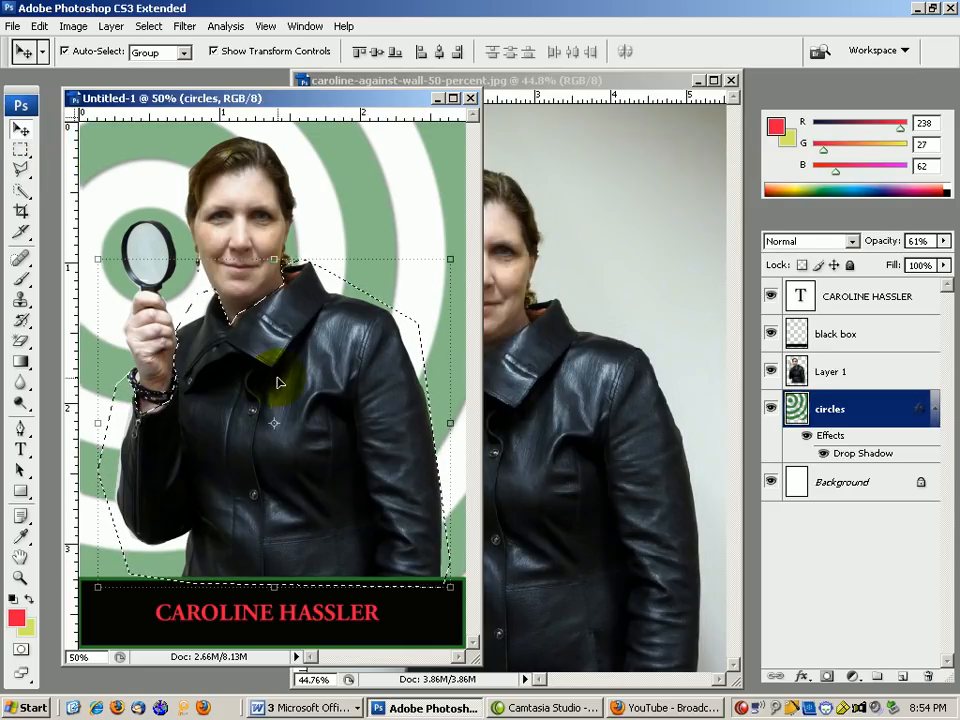
Apply Accented Edges to Layer 1's jacket with edge width 5, smoothness 8.
click(850, 371)
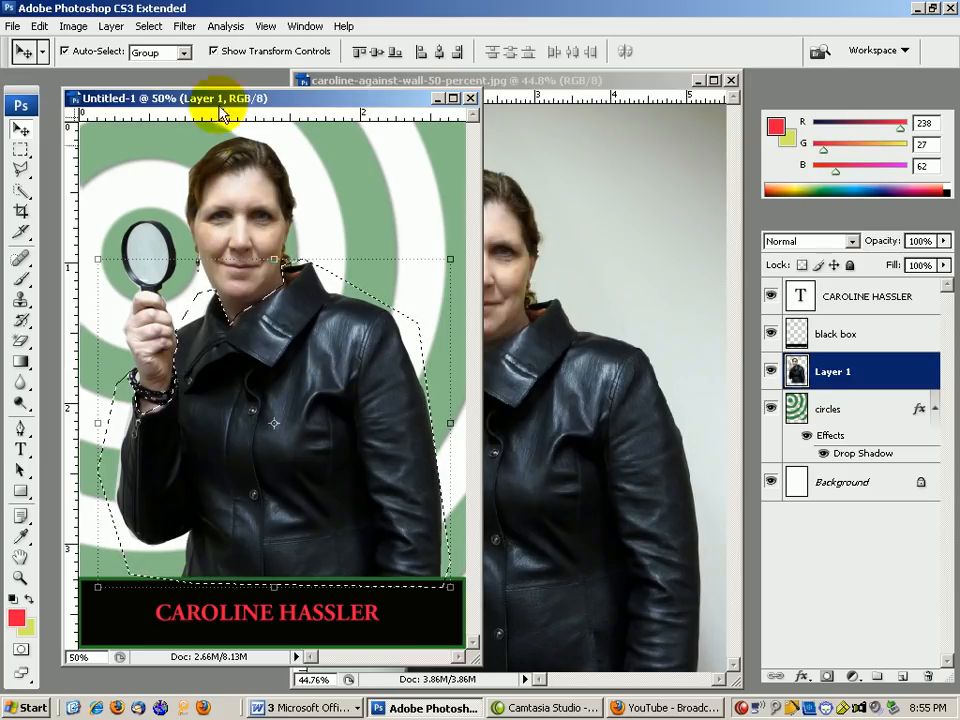
click(187, 28)
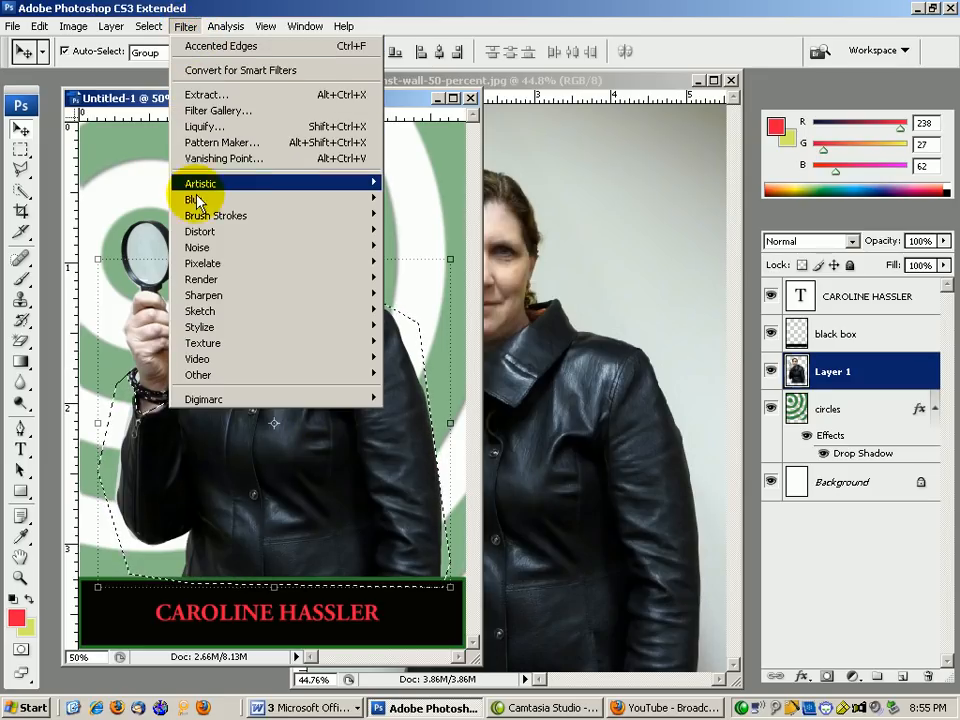
mouse_move(193, 215)
click(449, 216)
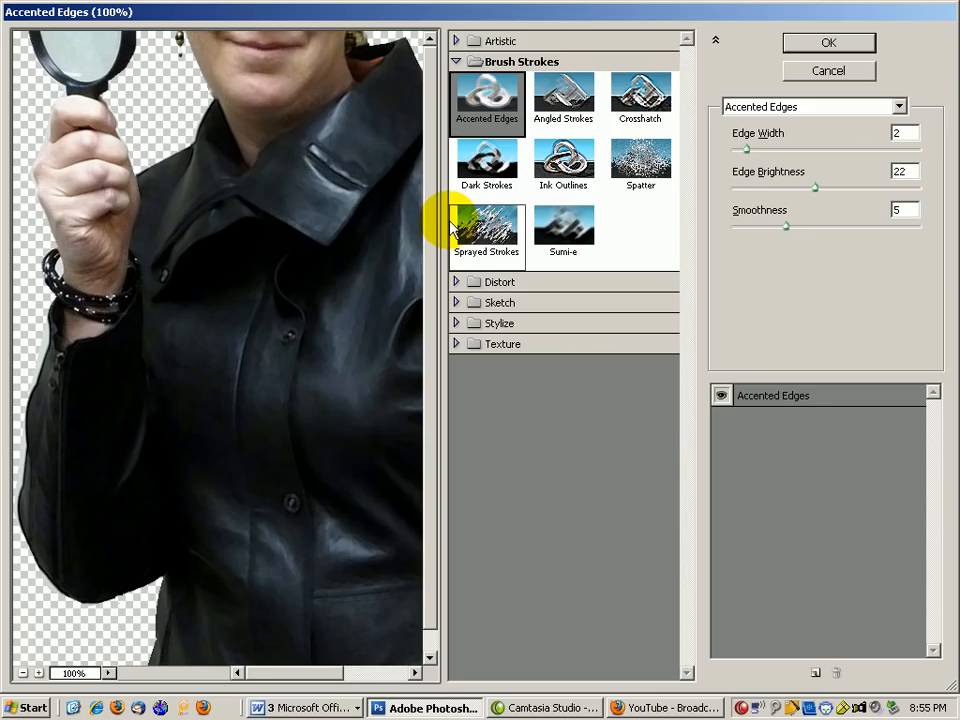
drag(752, 150, 823, 189)
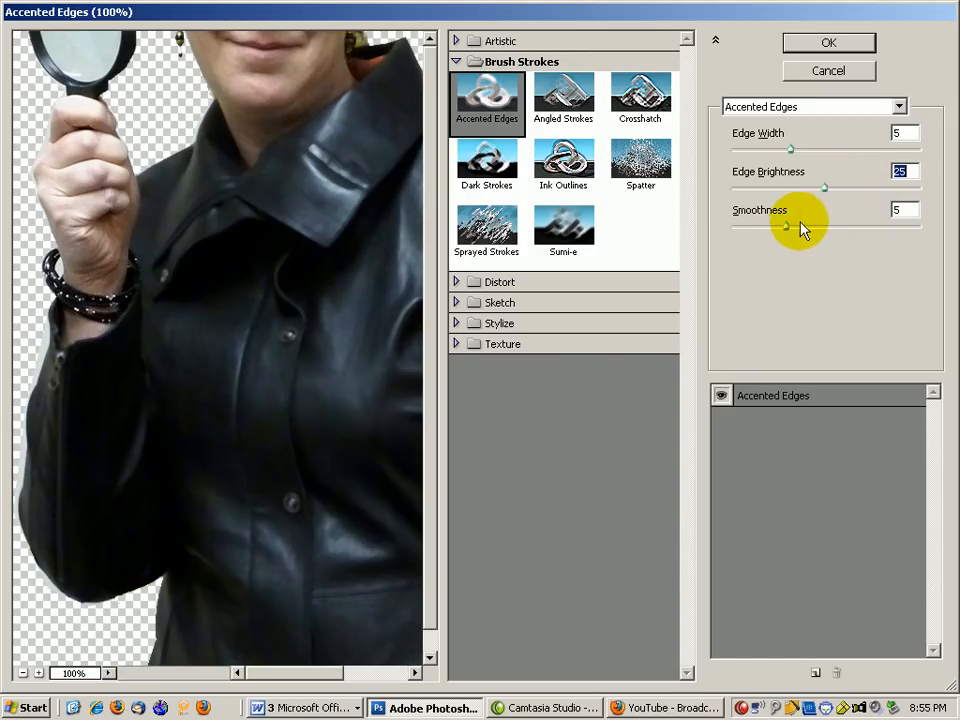
drag(793, 228, 838, 190)
click(822, 40)
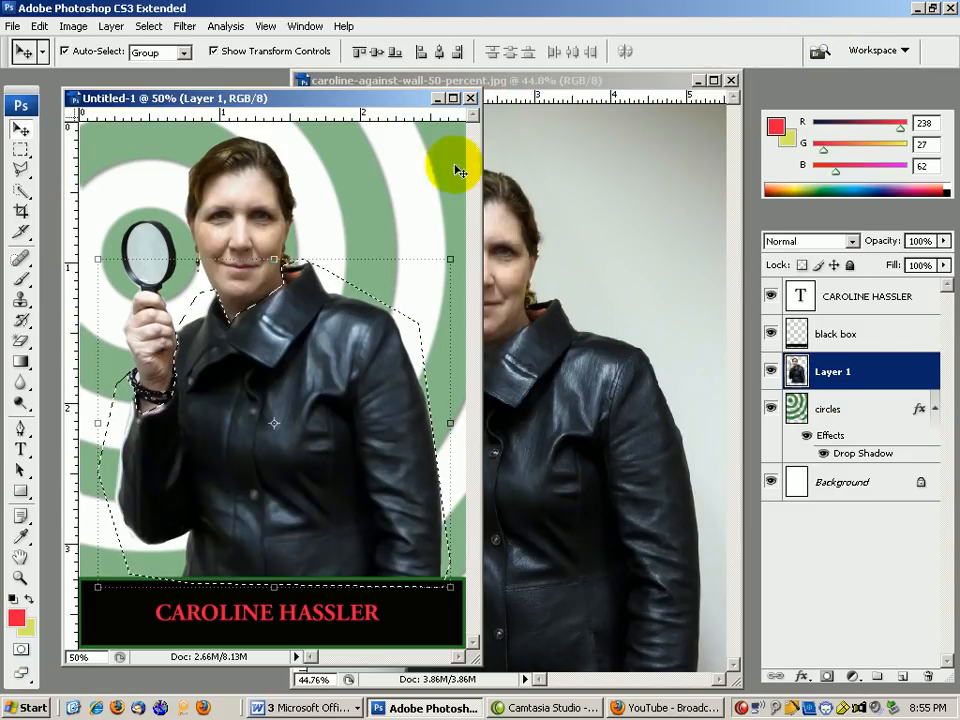
Set the foreground colour to near-black and sample white for the background colour.
click(186, 27)
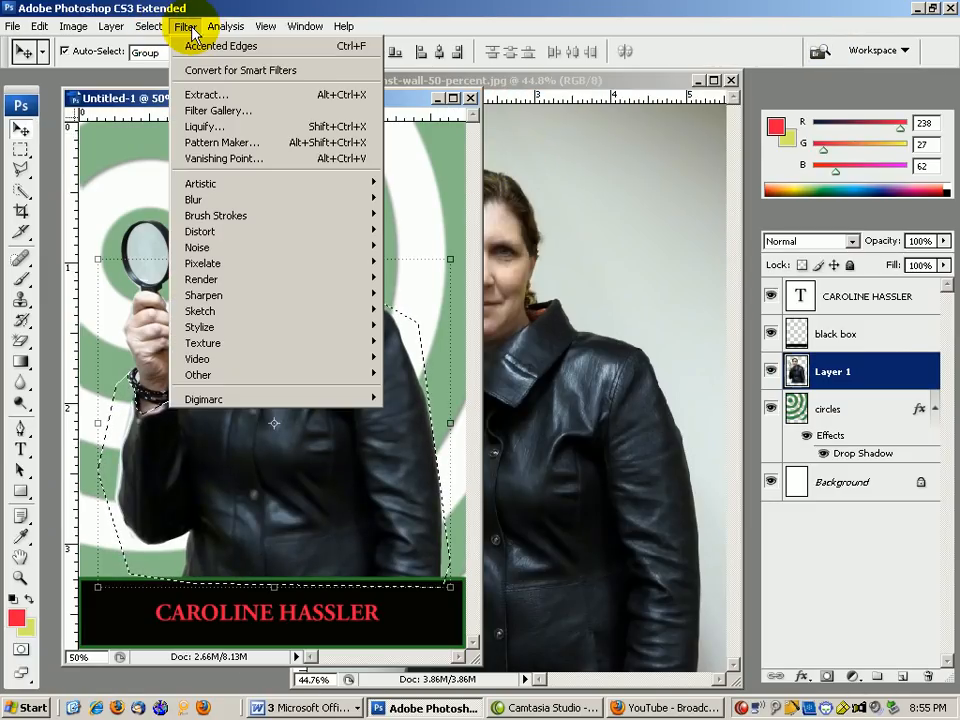
click(16, 615)
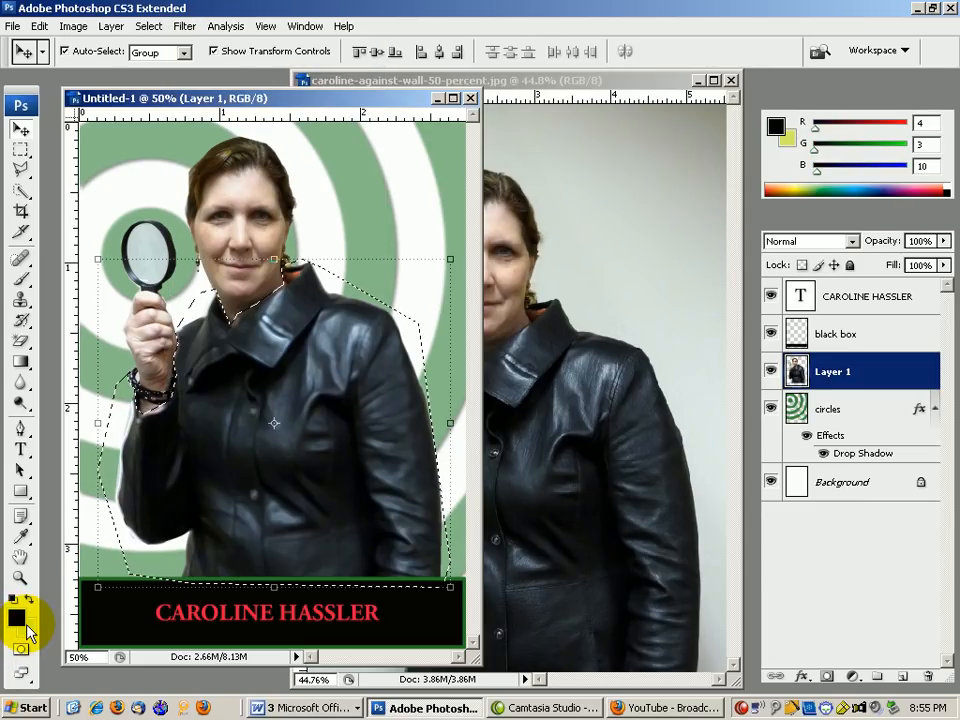
click(27, 628)
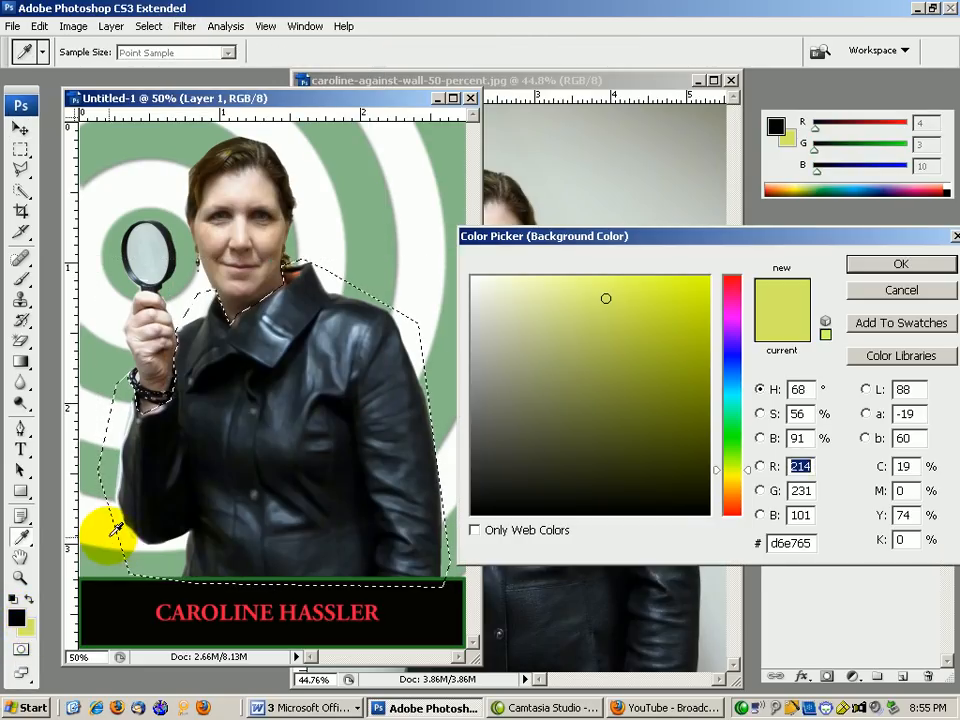
click(105, 525)
click(900, 264)
key(v)
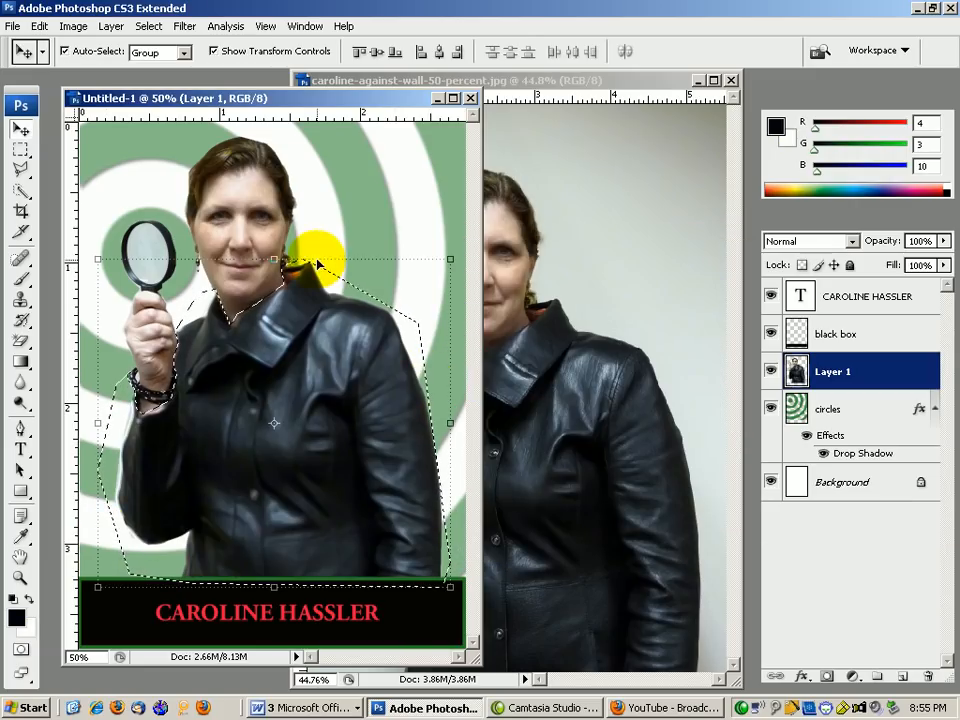
Open the Halftone Pattern filter and preview Photocopy, Stamp, Reticulation and Note Paper.
click(188, 26)
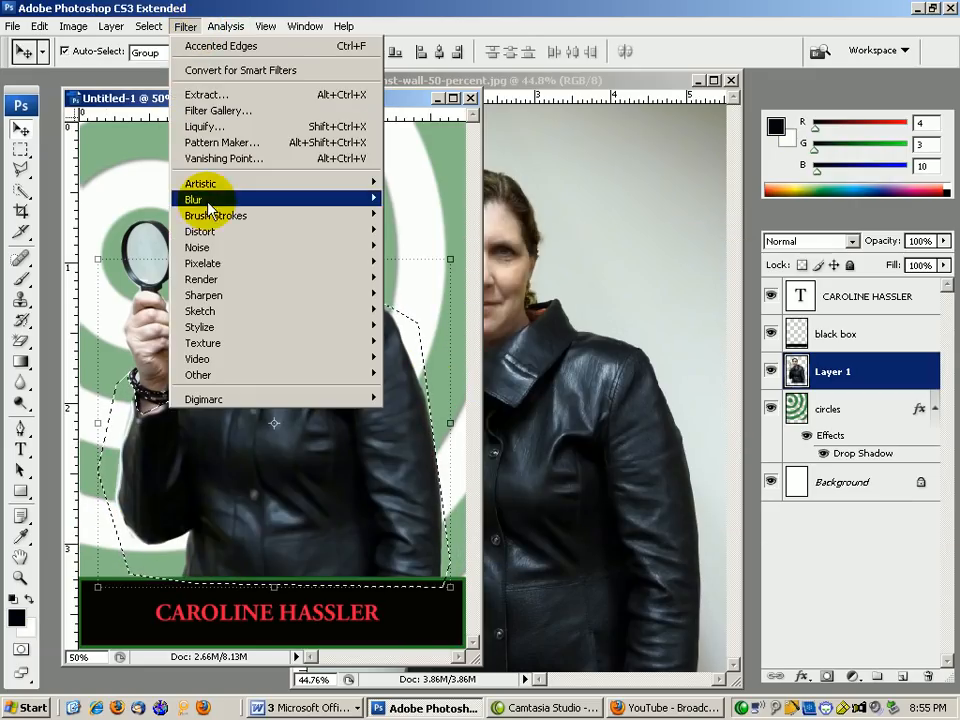
mouse_move(265, 318)
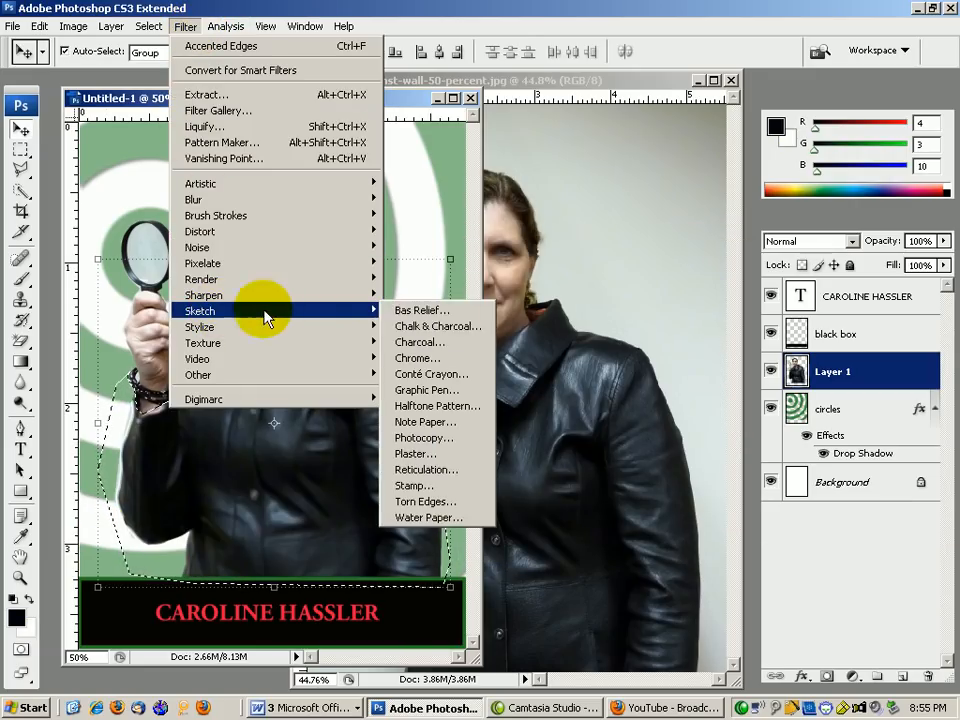
click(447, 414)
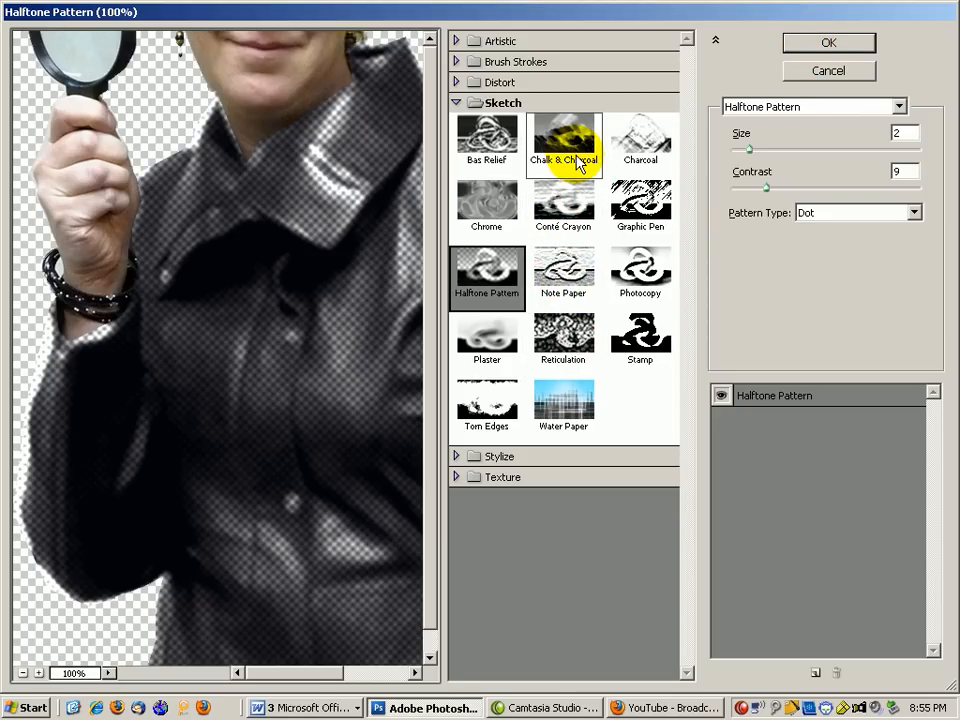
click(647, 280)
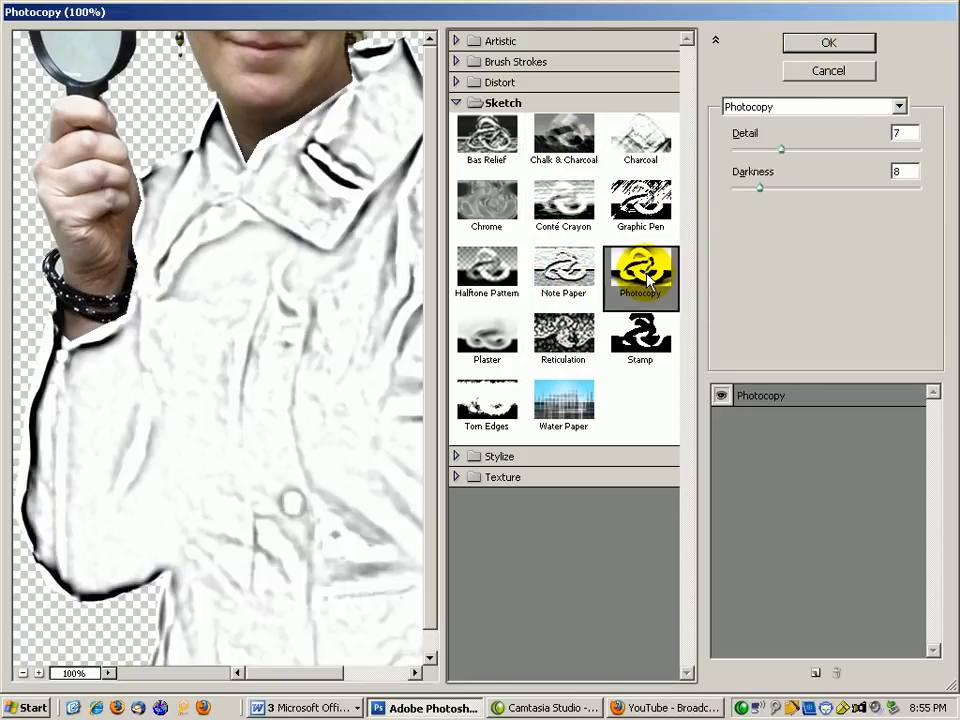
click(640, 335)
click(564, 338)
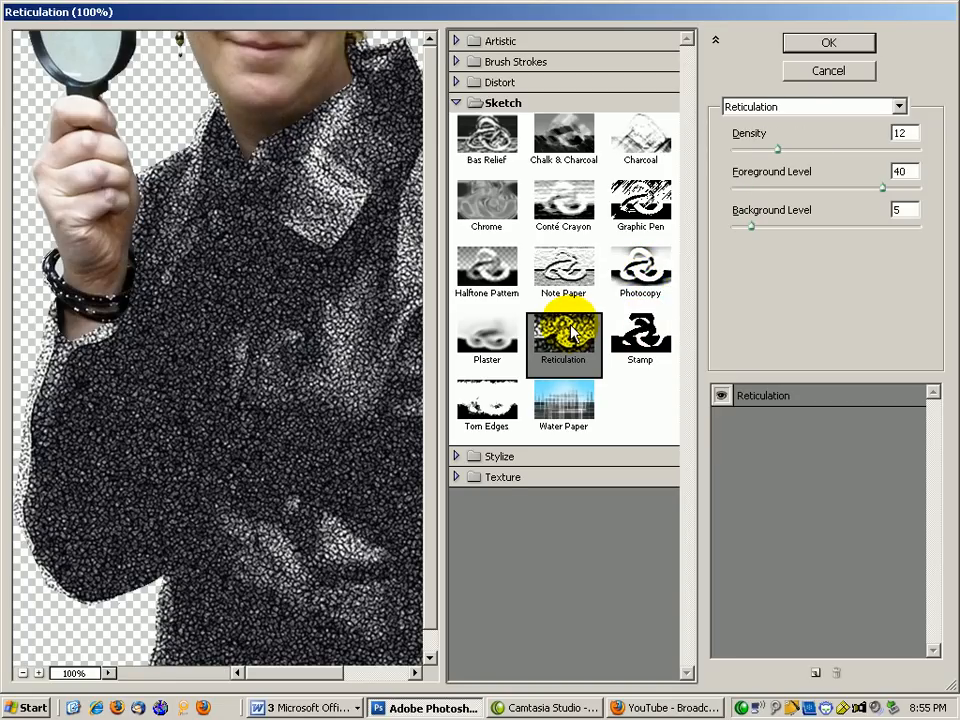
click(563, 285)
Compare Plaster, Torn Edges and Bas Relief, then apply Halftone Pattern (size 2, contrast 9, dot).
click(490, 272)
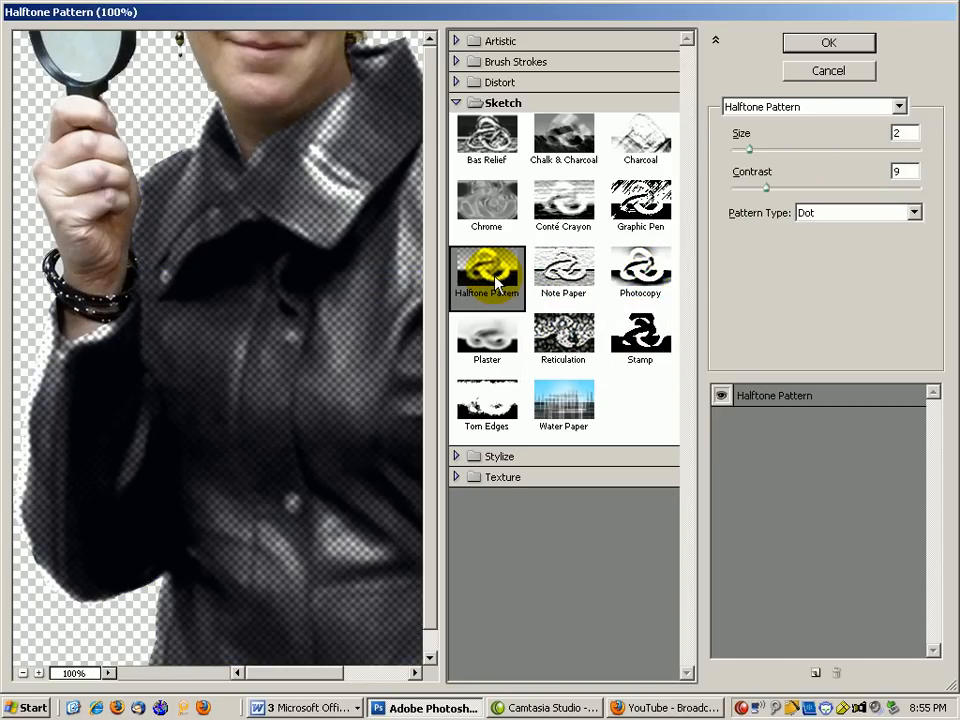
click(500, 358)
click(497, 410)
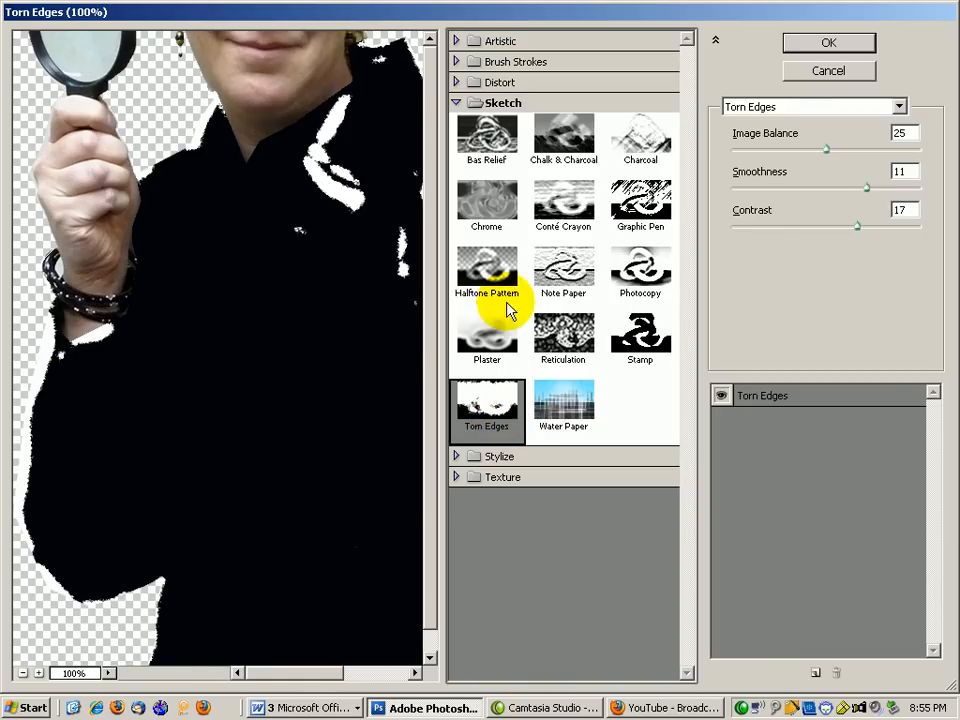
click(498, 168)
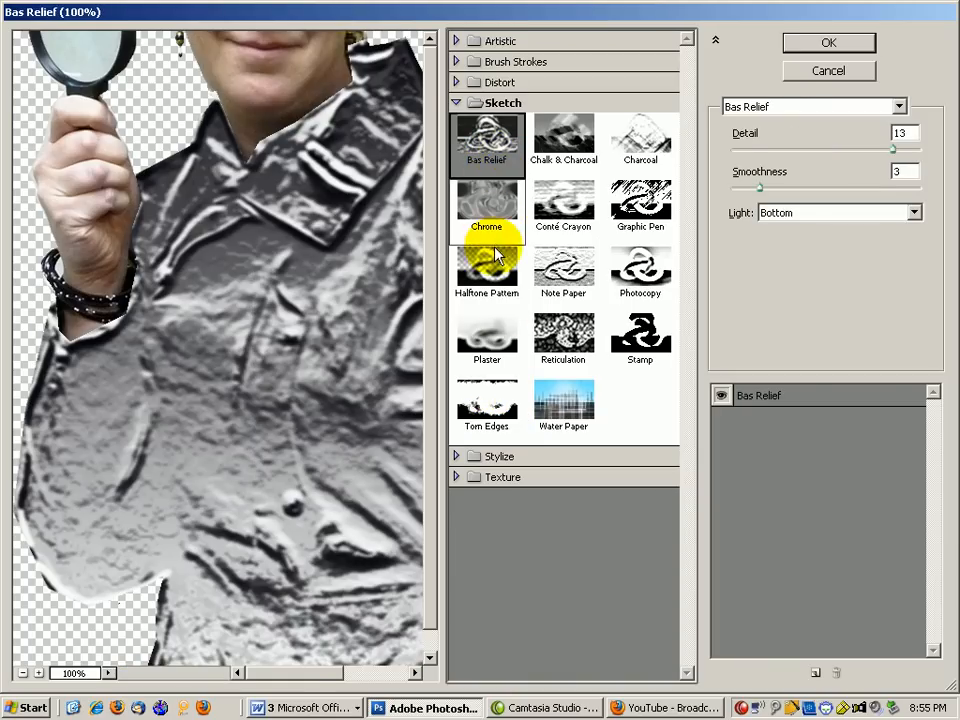
click(497, 275)
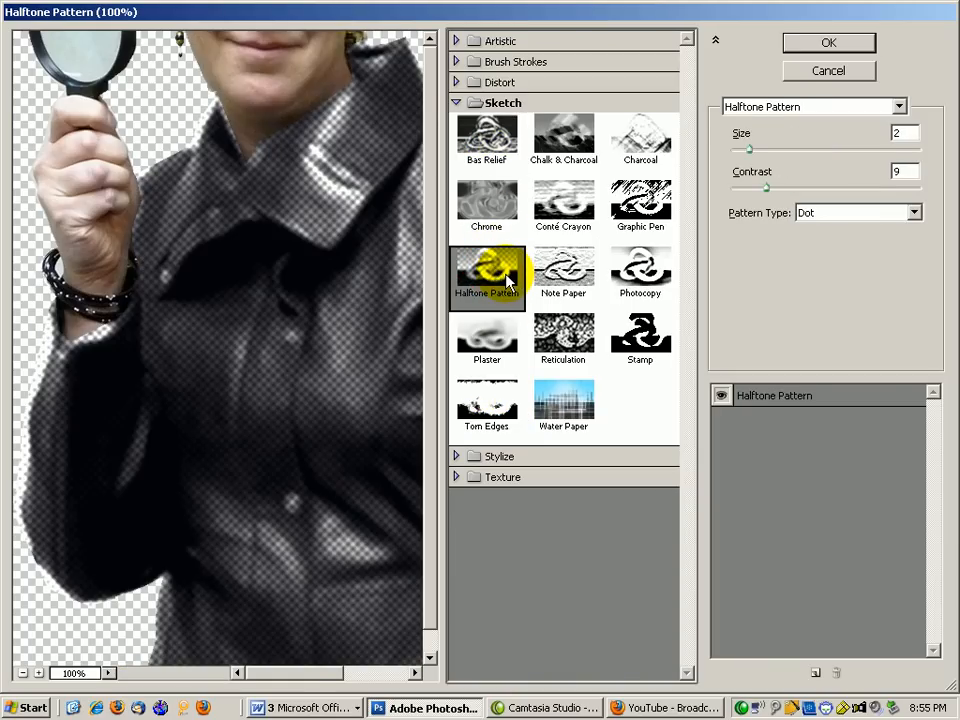
click(826, 42)
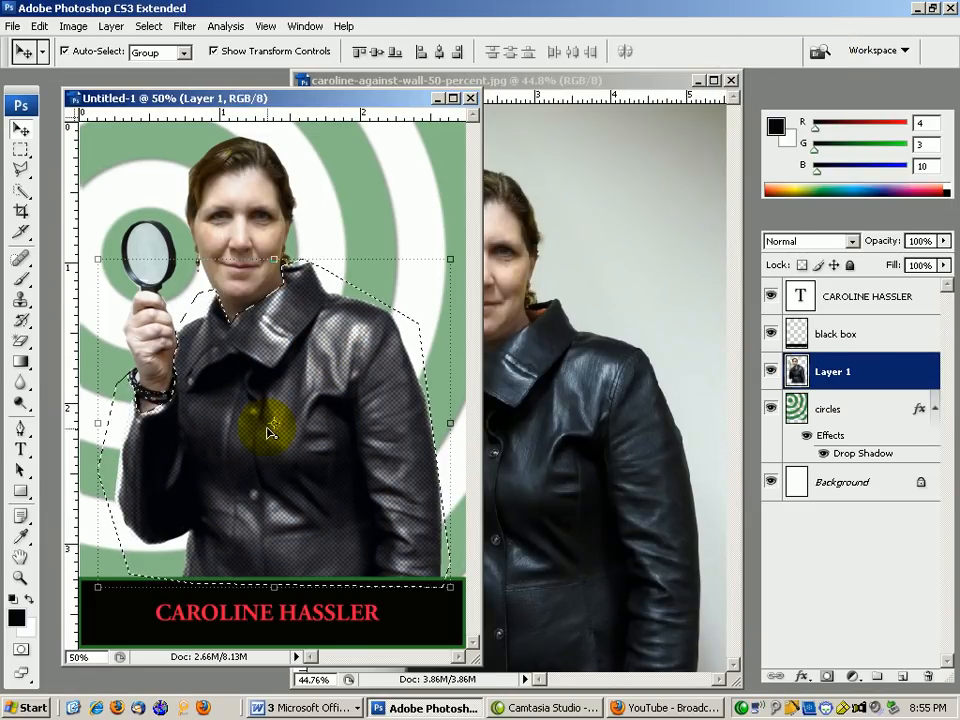
click(19, 149)
Deselect the jacket, view at Actual Pixels and start a pen path along the eyebrow.
key(ctrl+d)
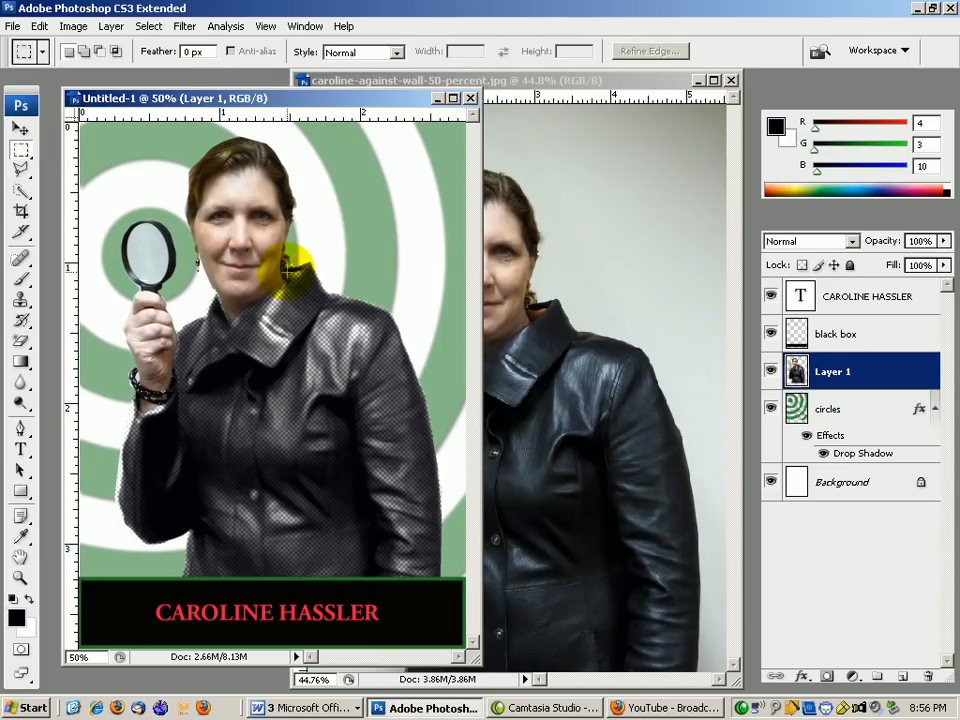
click(21, 429)
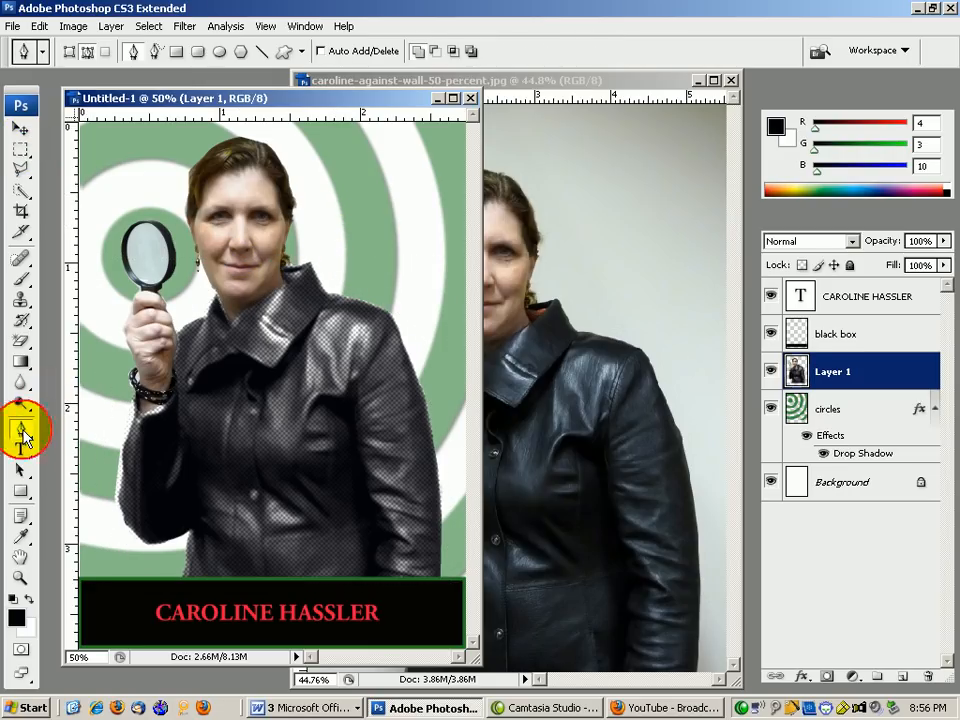
click(265, 27)
click(276, 181)
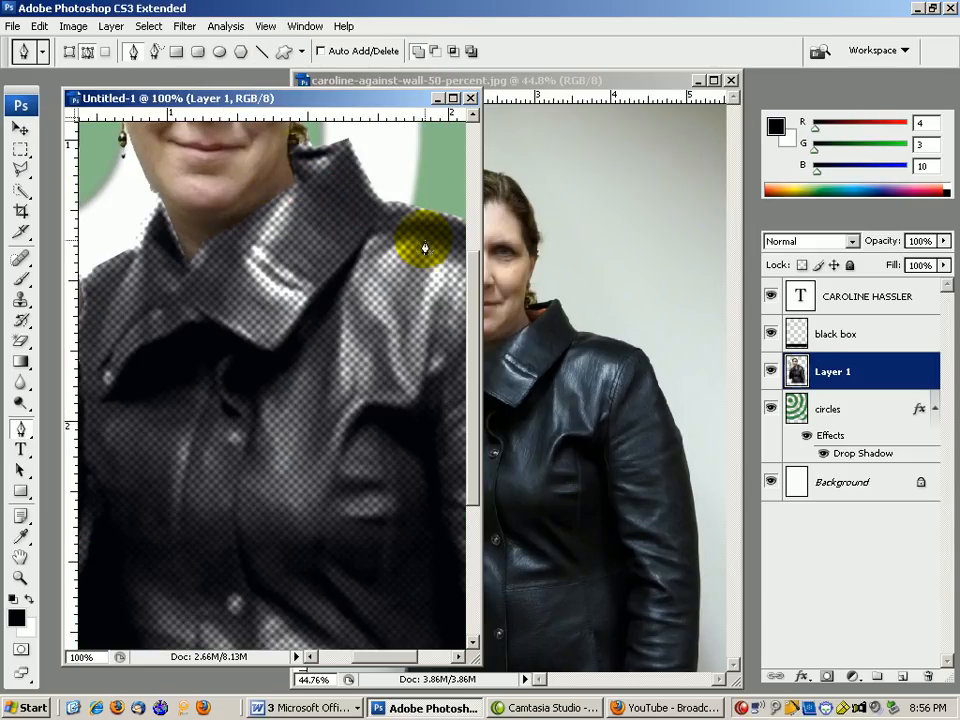
drag(474, 274, 472, 167)
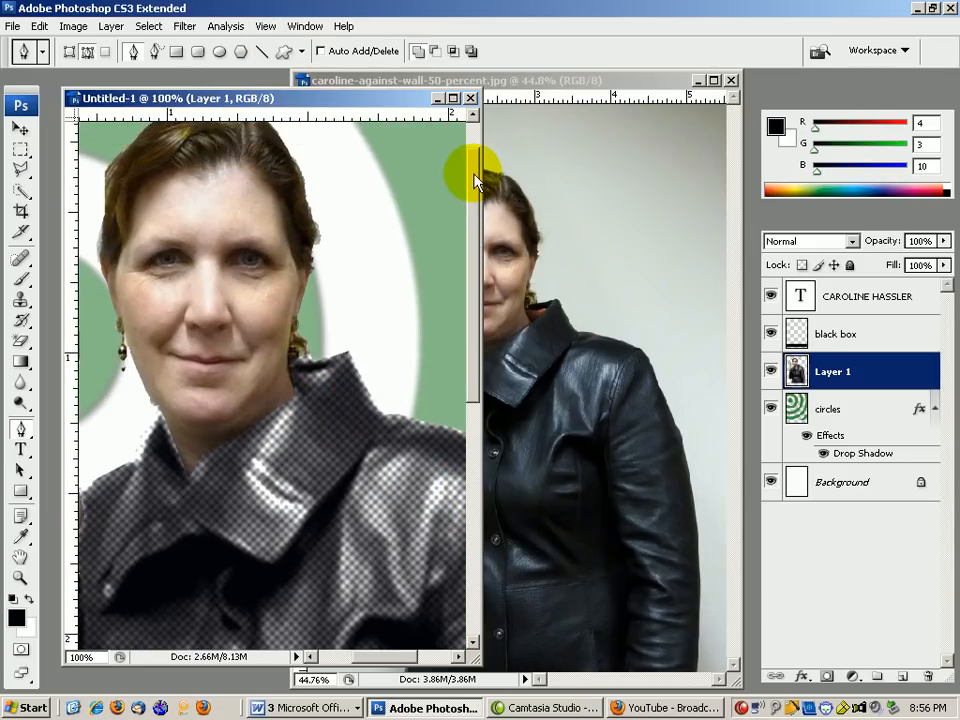
click(180, 238)
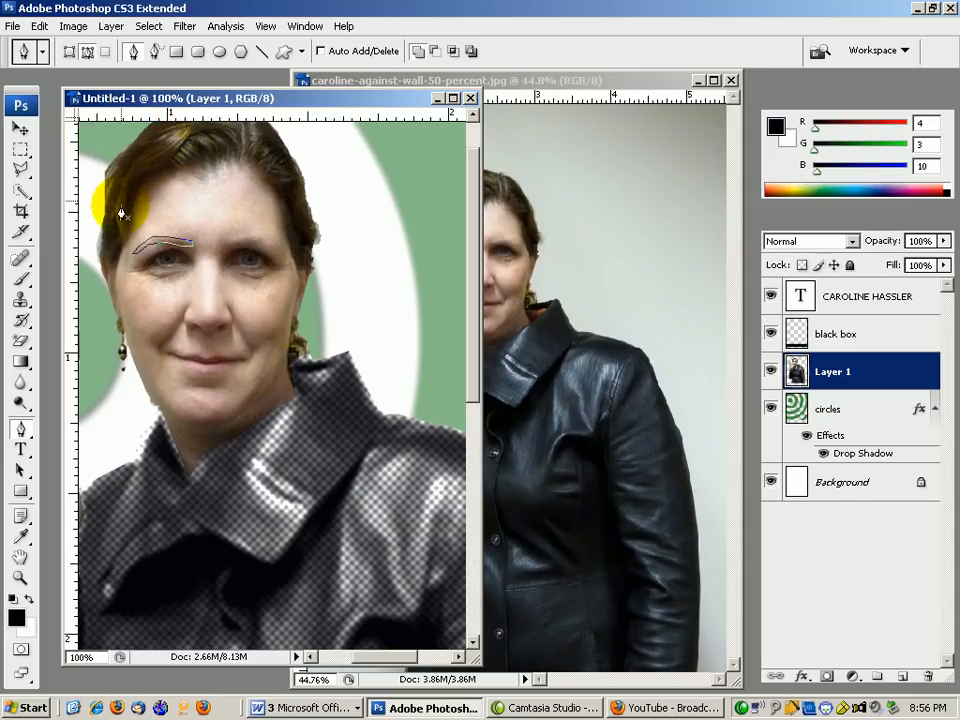
Sample a light brown from her hair and fill the eyebrow path with it.
click(17, 618)
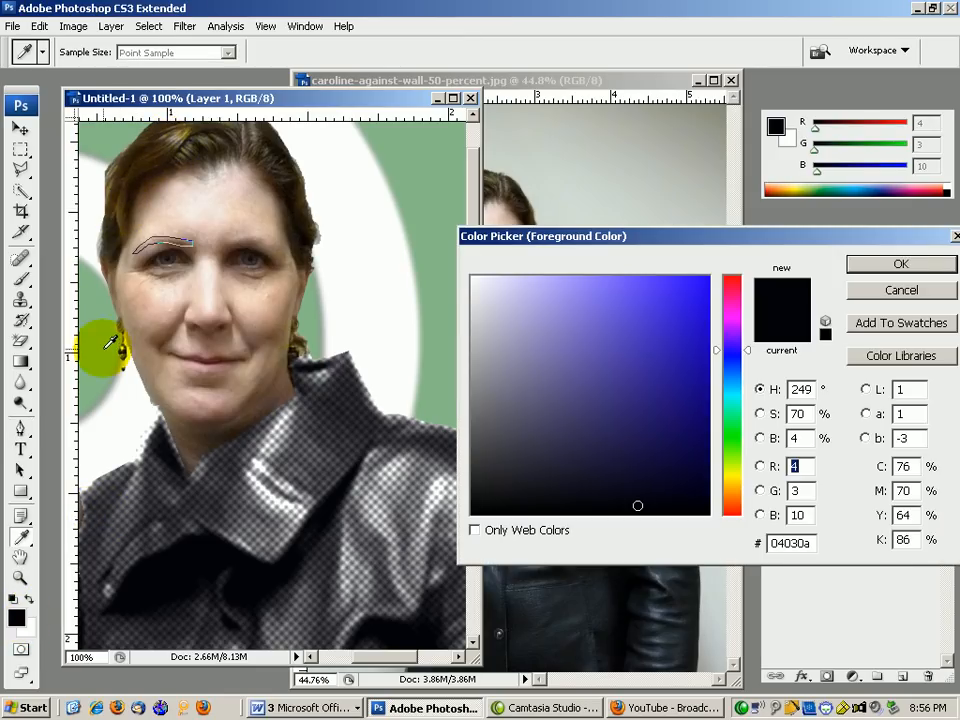
click(200, 180)
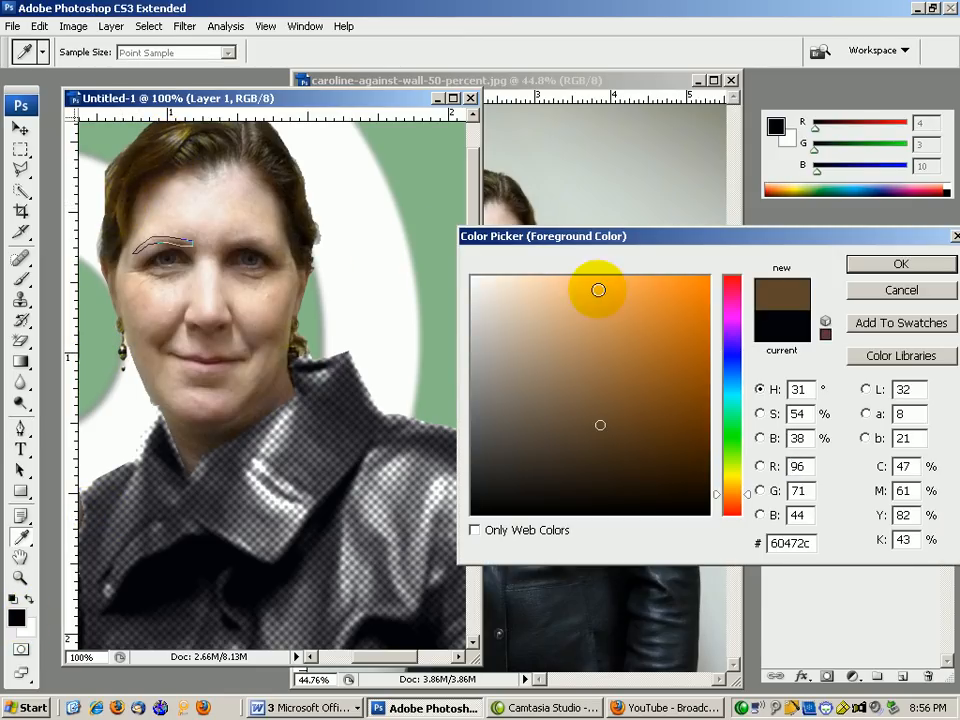
click(594, 405)
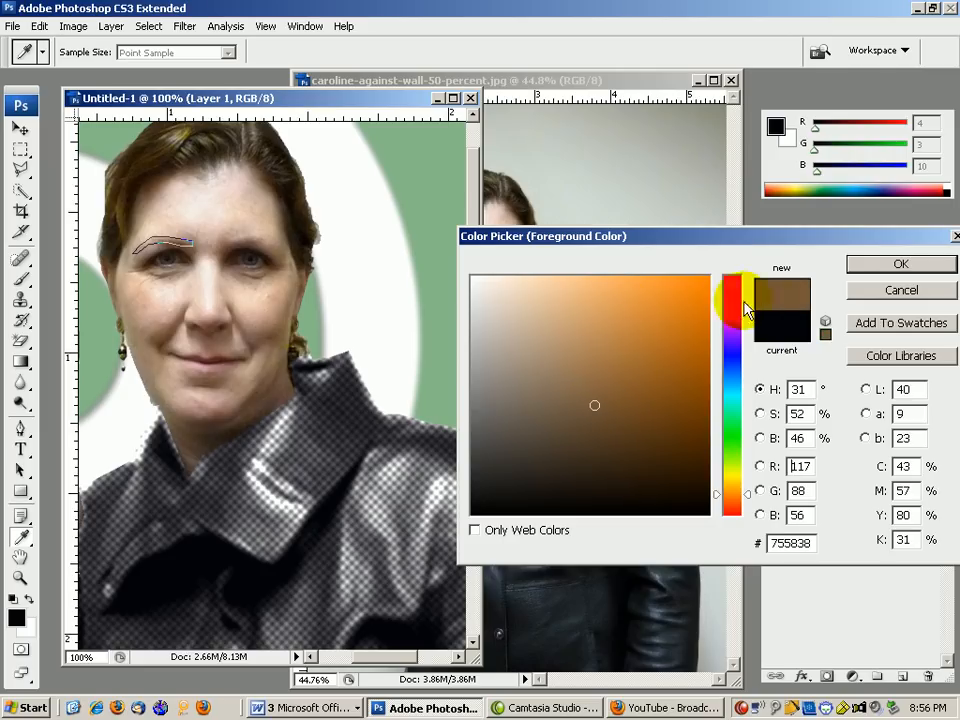
click(866, 266)
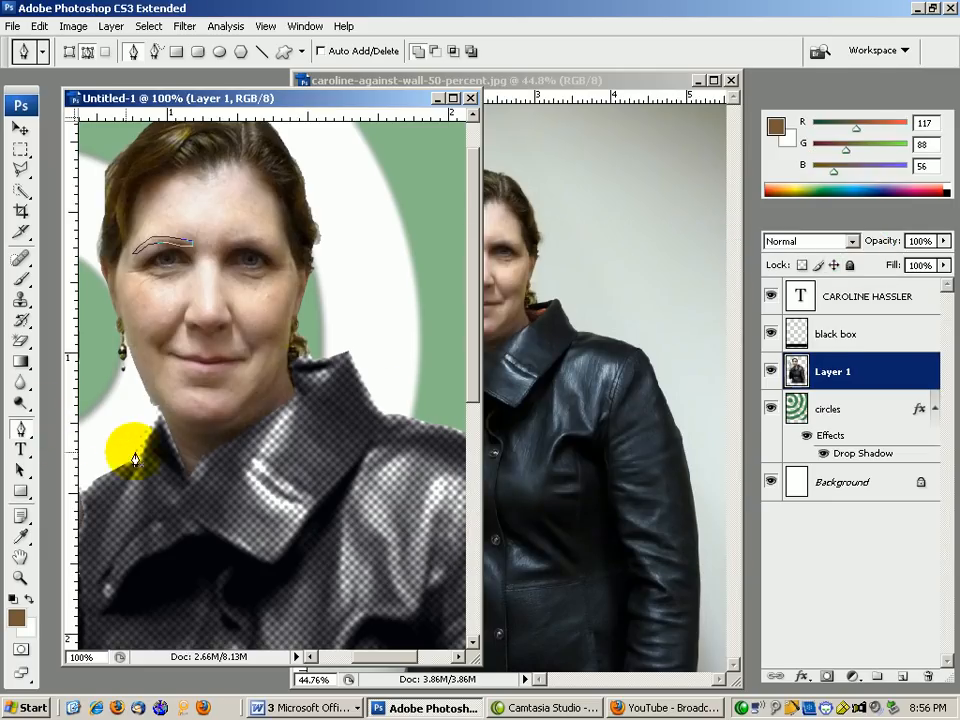
right_click(212, 462)
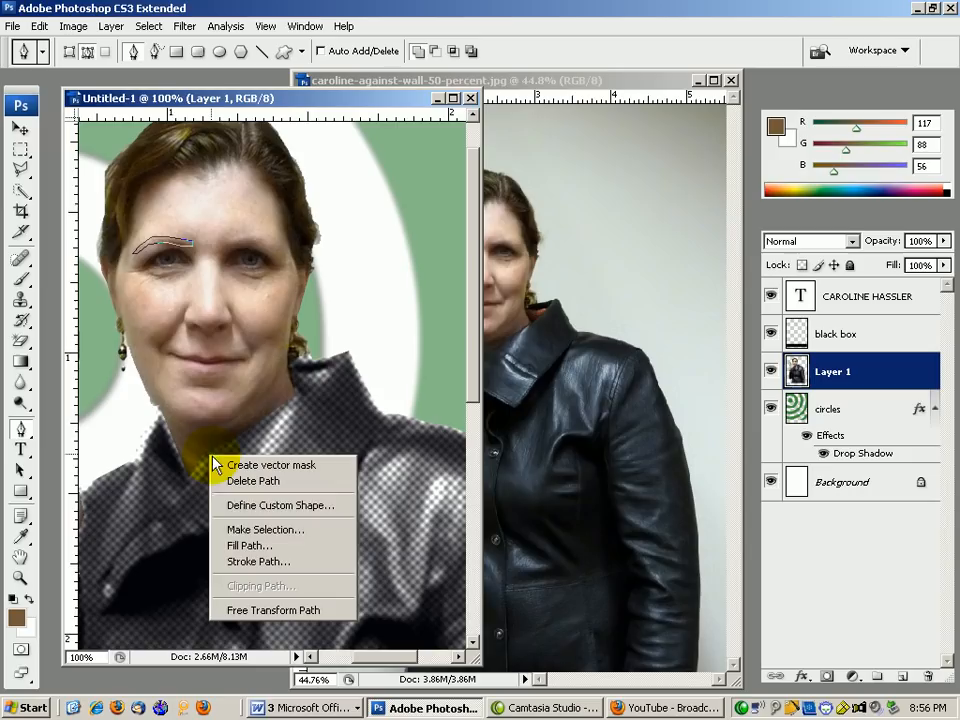
click(240, 545)
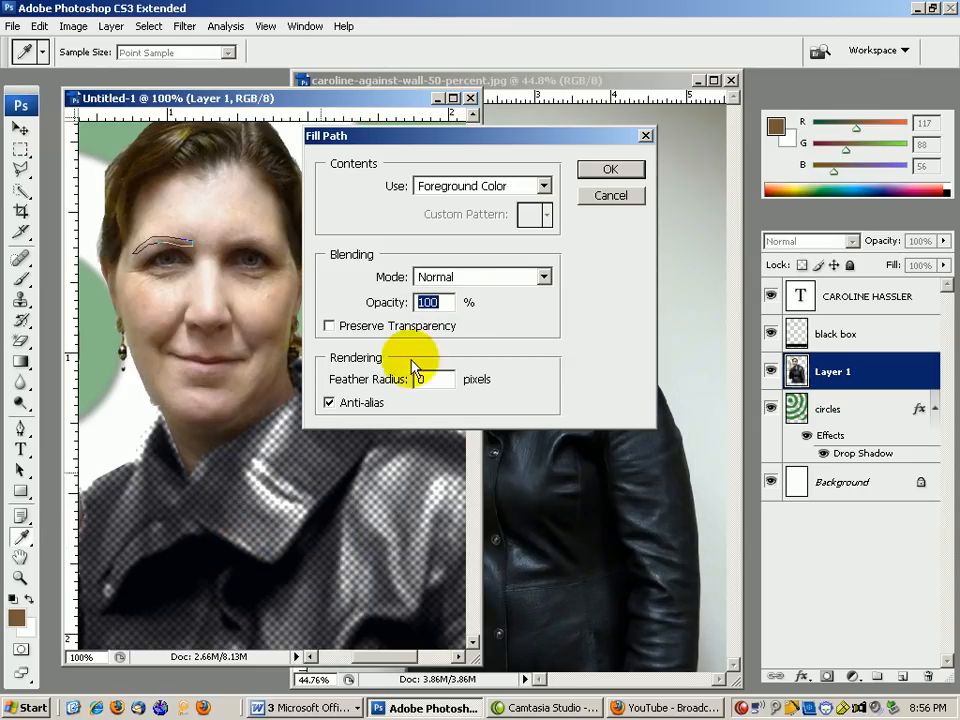
click(608, 169)
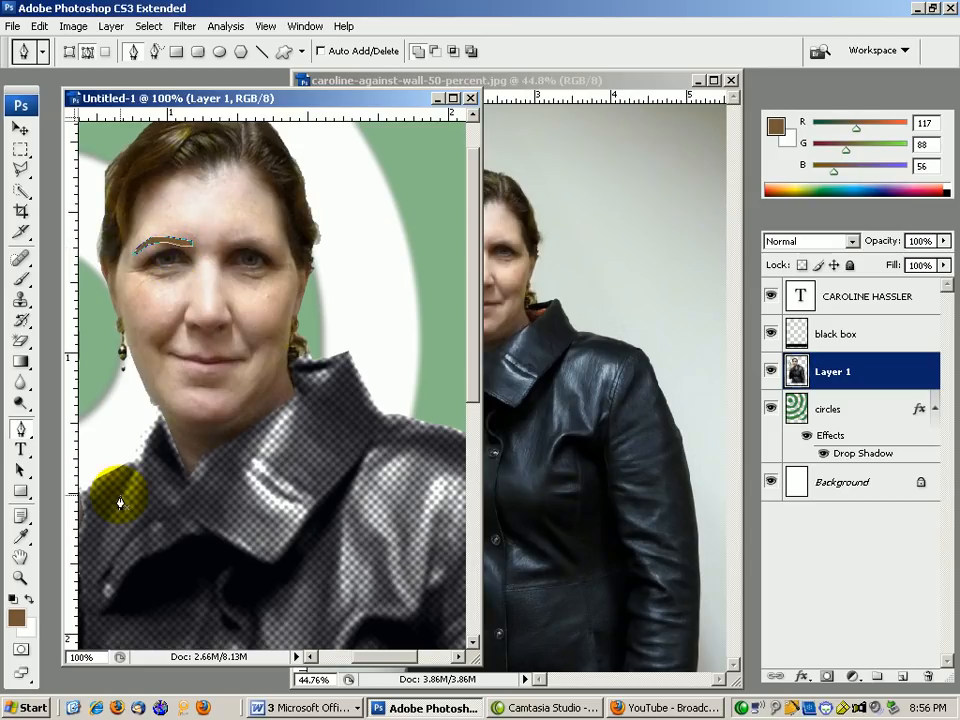
Set the foreground colour back to near-black.
click(16, 619)
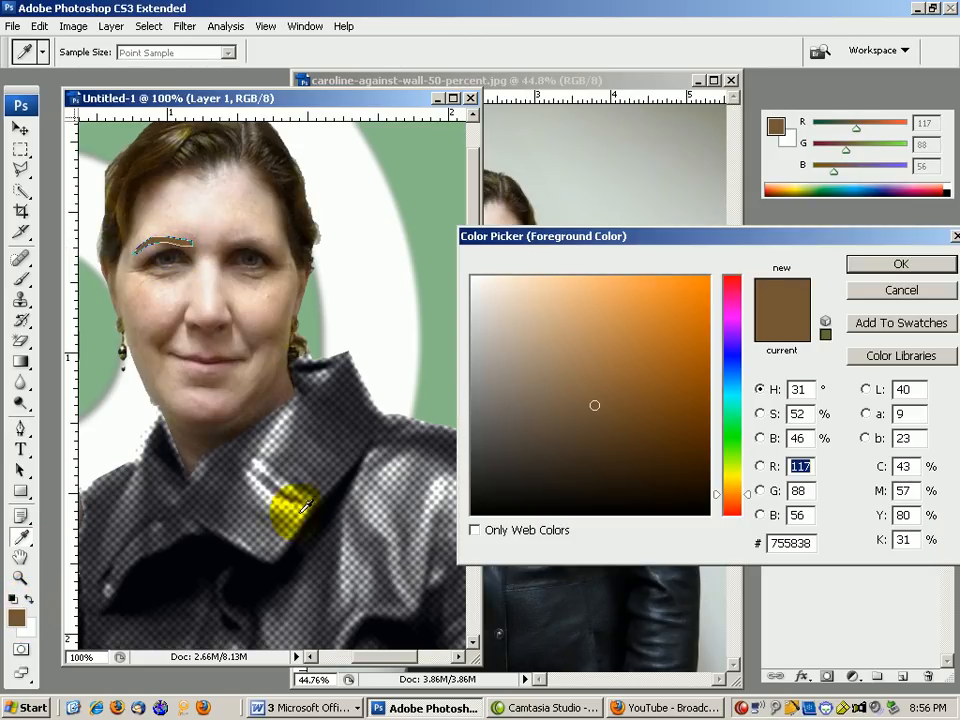
click(477, 512)
click(899, 263)
key(p)
right_click(227, 512)
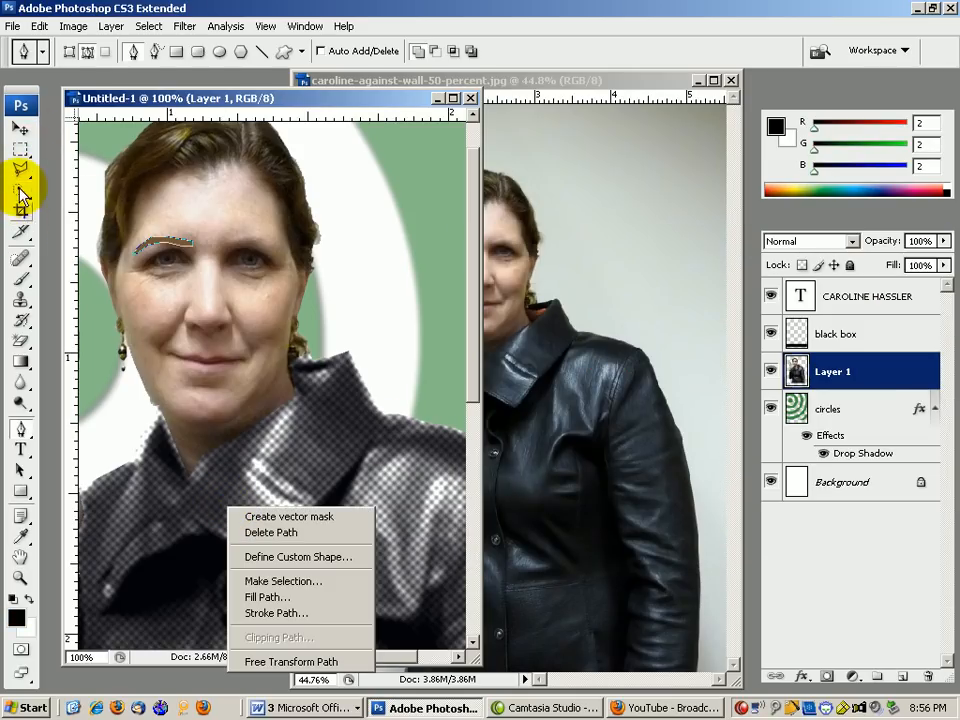
Choose the Brush tool with a 3 px tip.
click(21, 279)
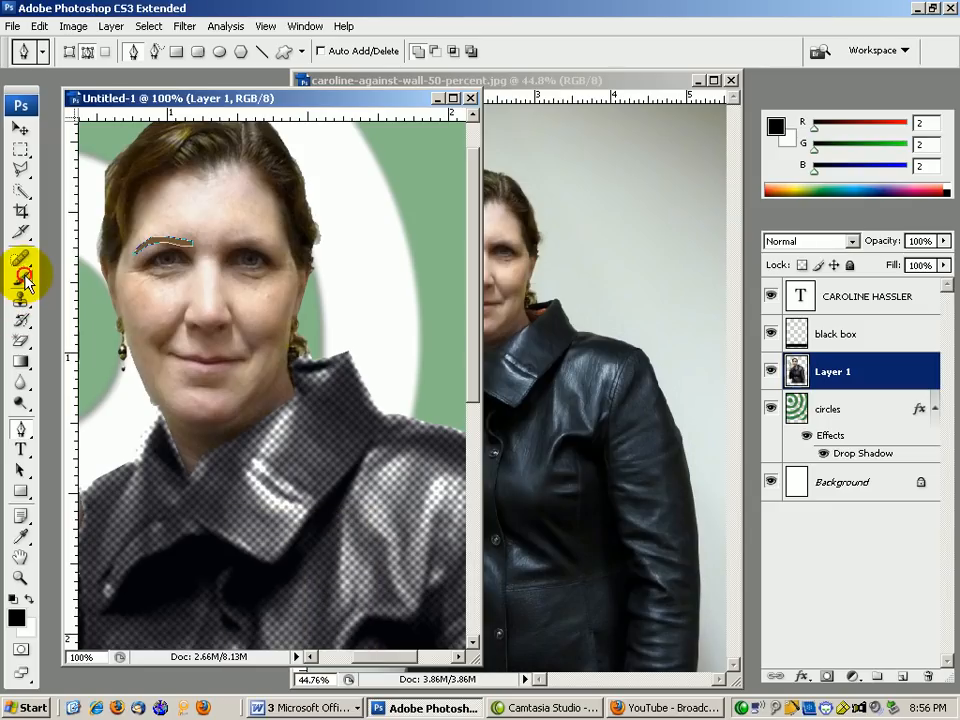
click(121, 52)
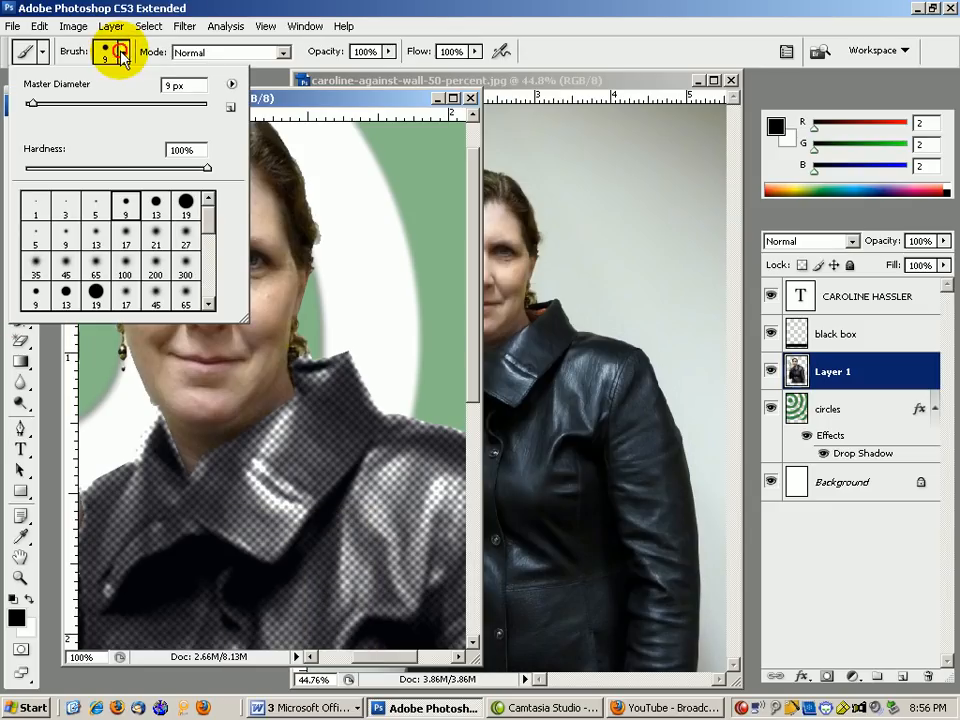
click(70, 208)
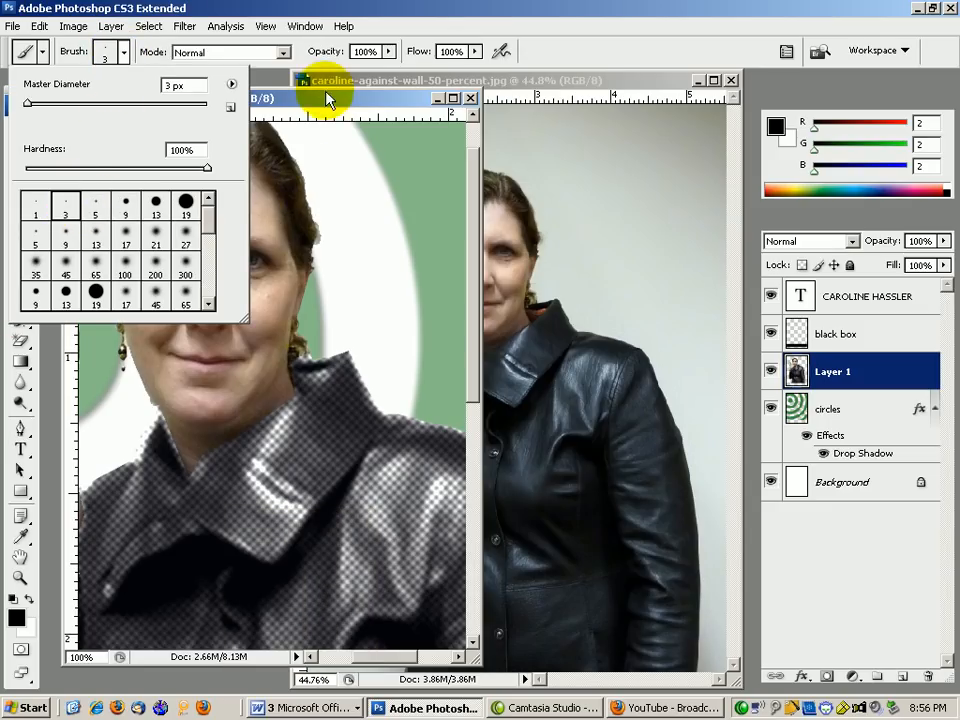
click(326, 93)
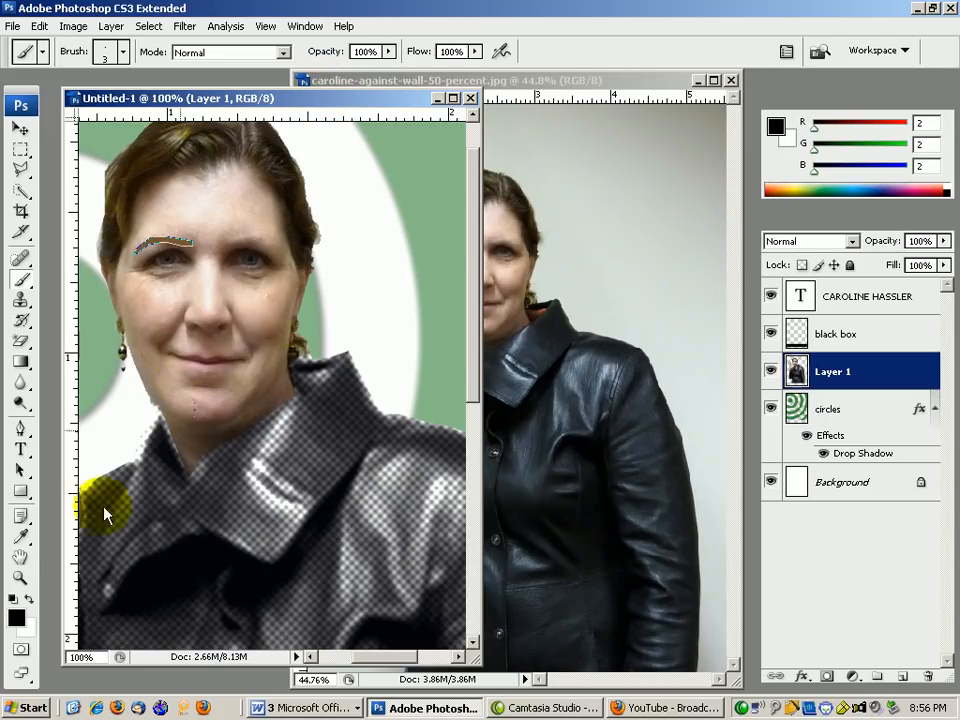
click(20, 428)
right_click(224, 491)
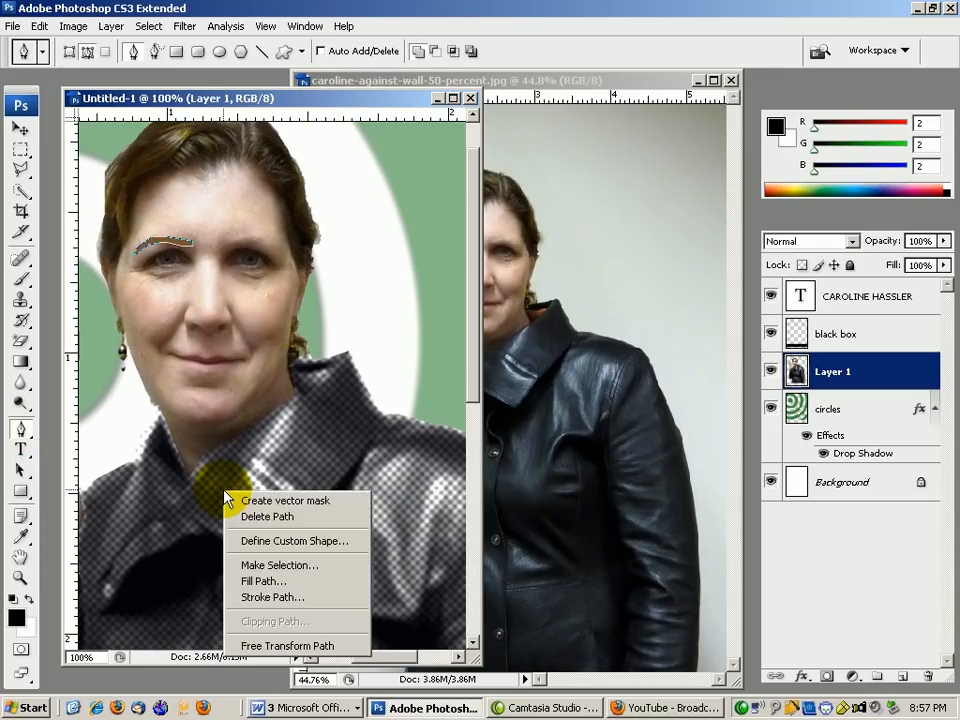